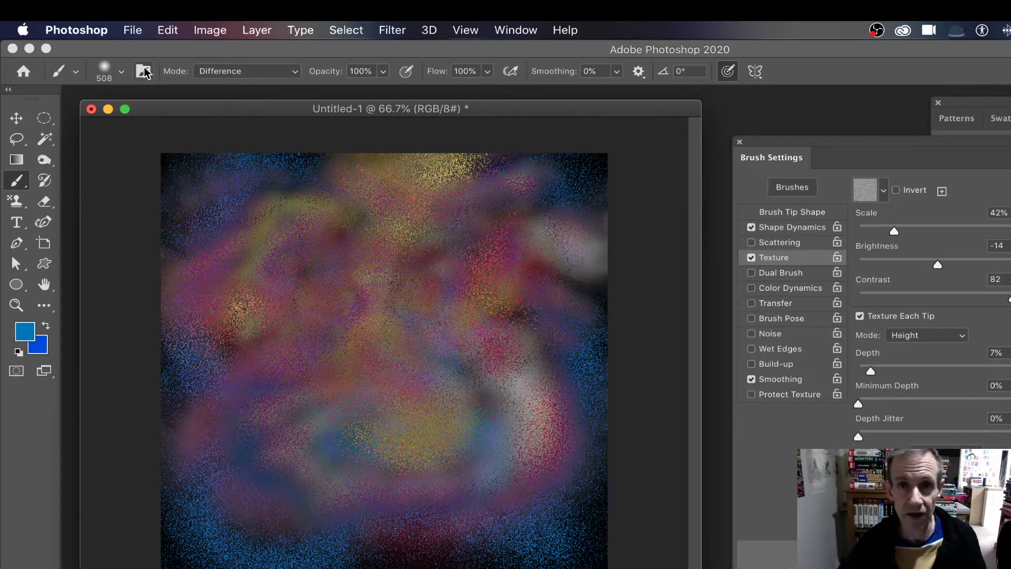
Fill the whole canvas with white in Normal mode at 100% opacity and activate the Brush tool.
{"action": "left_click", "coordinate": [173, 33]}
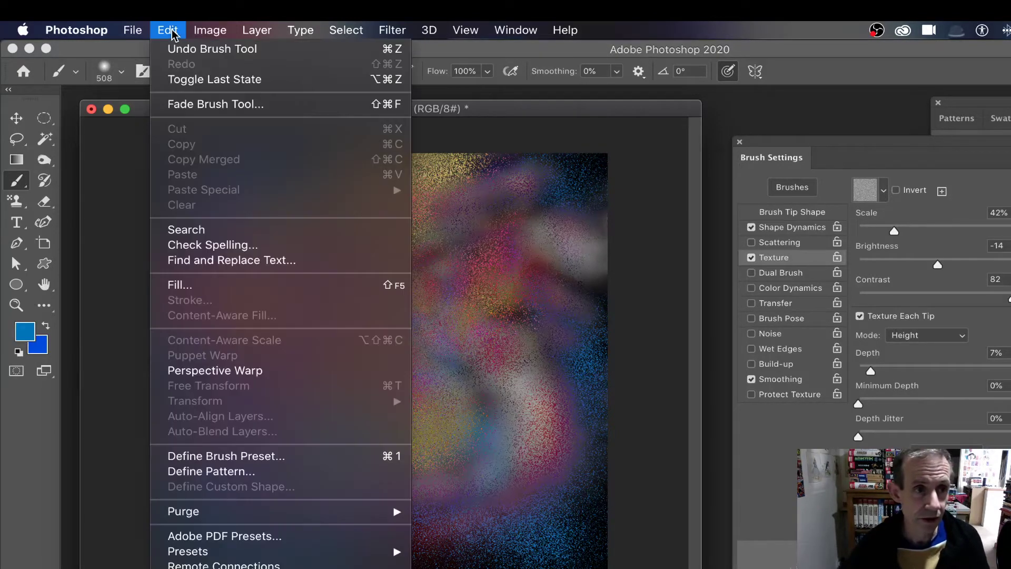
{"action": "left_click", "coordinate": [214, 285]}
{"action": "left_click", "coordinate": [508, 163]}
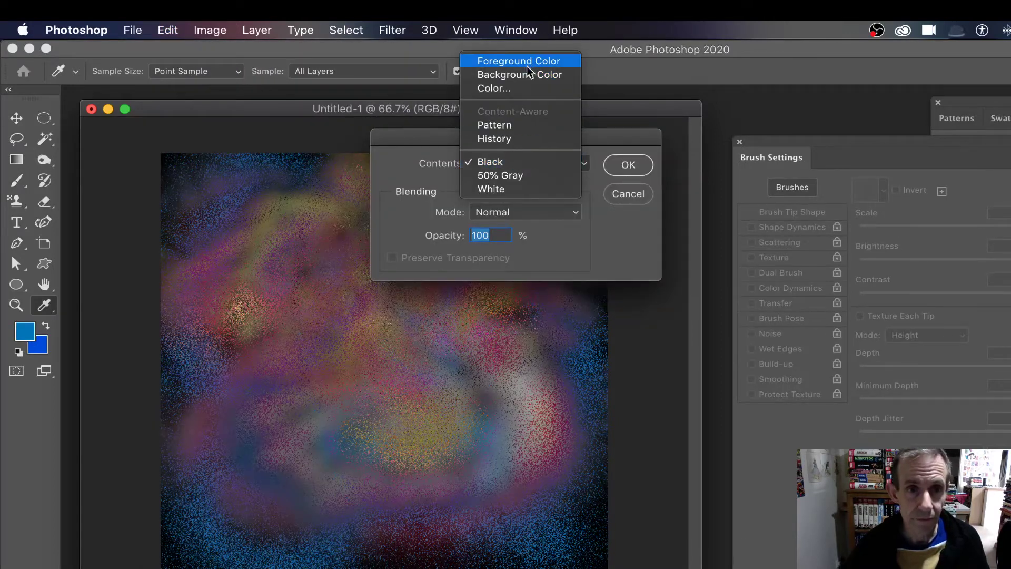
{"action": "left_click", "coordinate": [505, 189]}
{"action": "left_click", "coordinate": [629, 166]}
{"action": "key", "text": "b"}
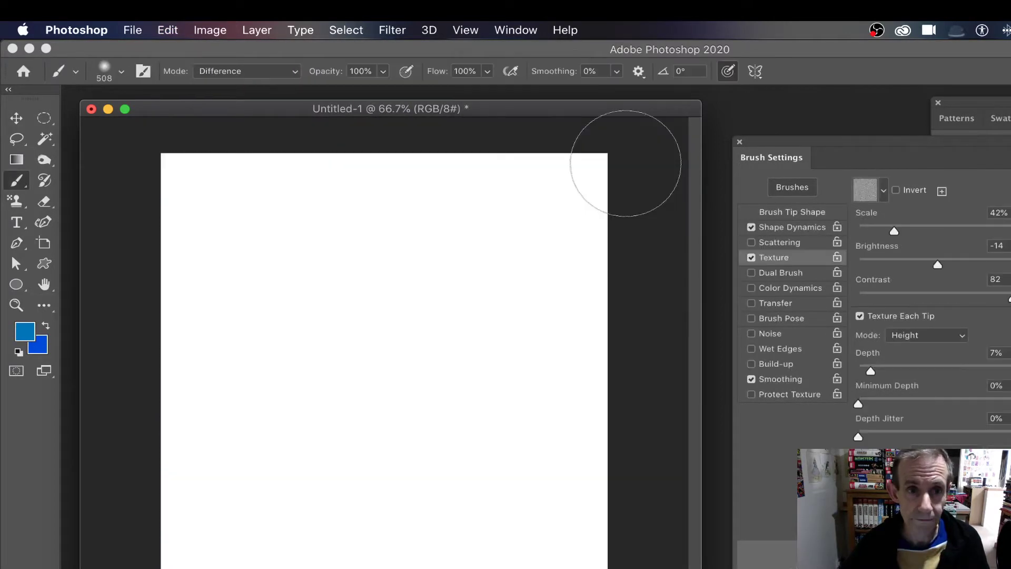
Apply the Add Noise filter to the white canvas with a 251.80% amount, Uniform distribution and Monochromatic enabled.
{"action": "left_click", "coordinate": [386, 31]}
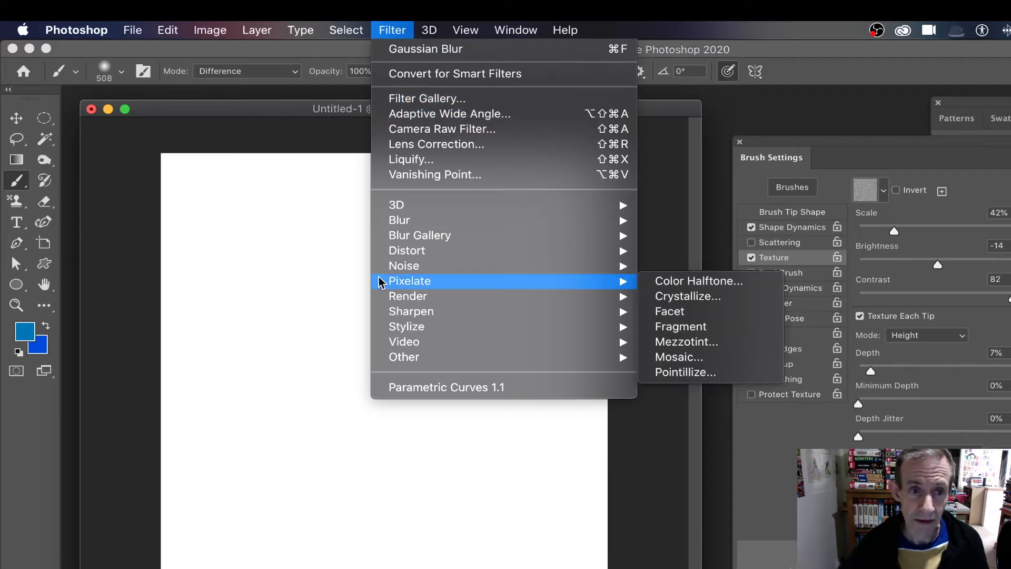
{"action": "mouse_move", "coordinate": [395, 265]}
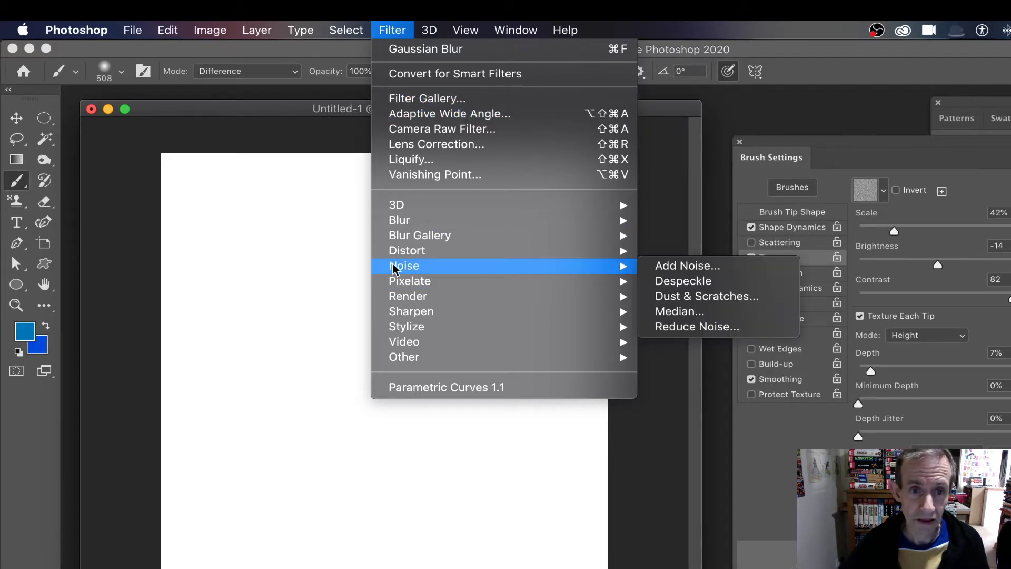
{"action": "left_click", "coordinate": [700, 267]}
{"action": "left_click_drag", "start_coordinate": [493, 147], "coordinate": [430, 131]}
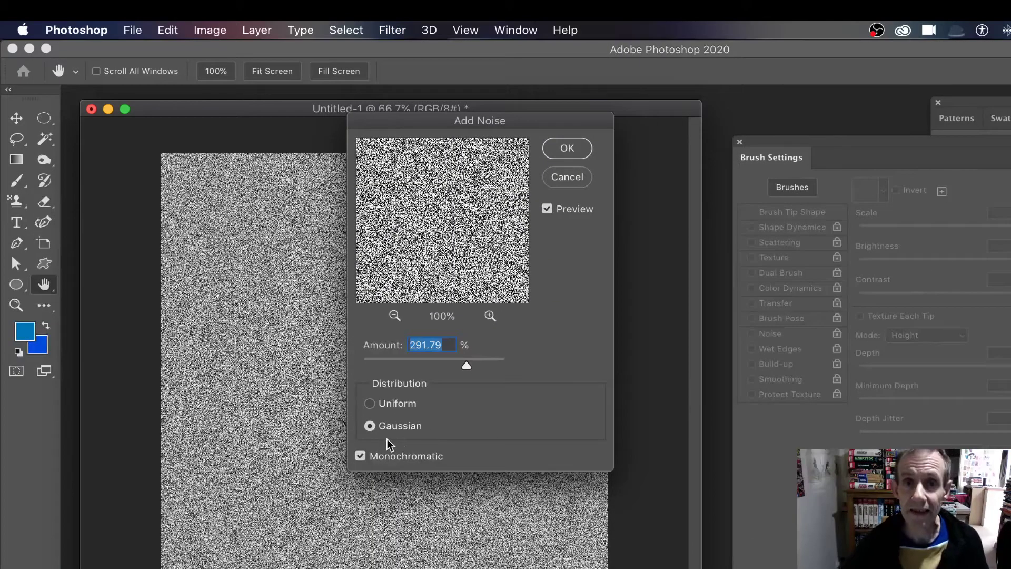
{"action": "left_click", "coordinate": [371, 404]}
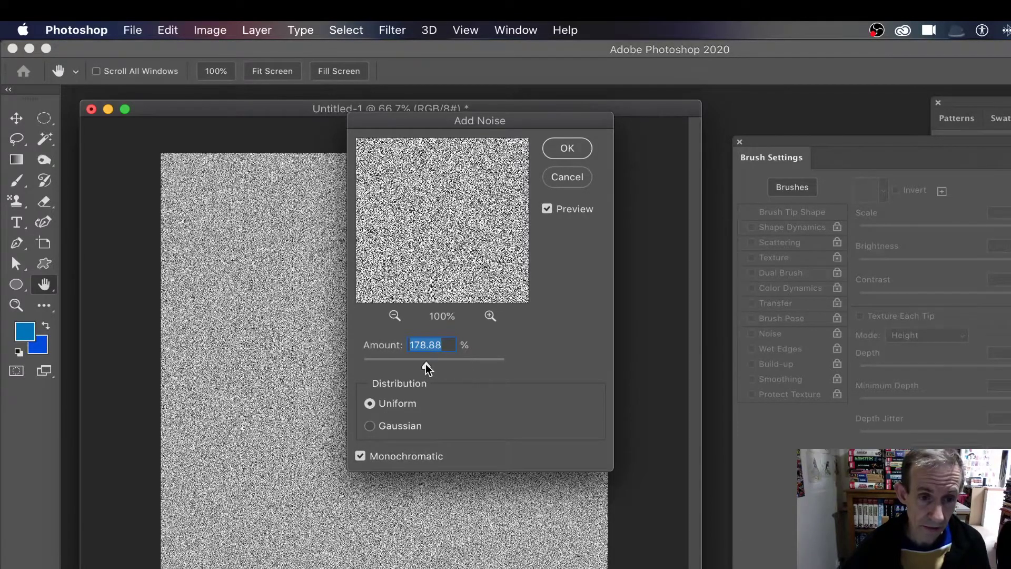
{"action": "left_click_drag", "start_coordinate": [425, 363], "coordinate": [390, 364]}
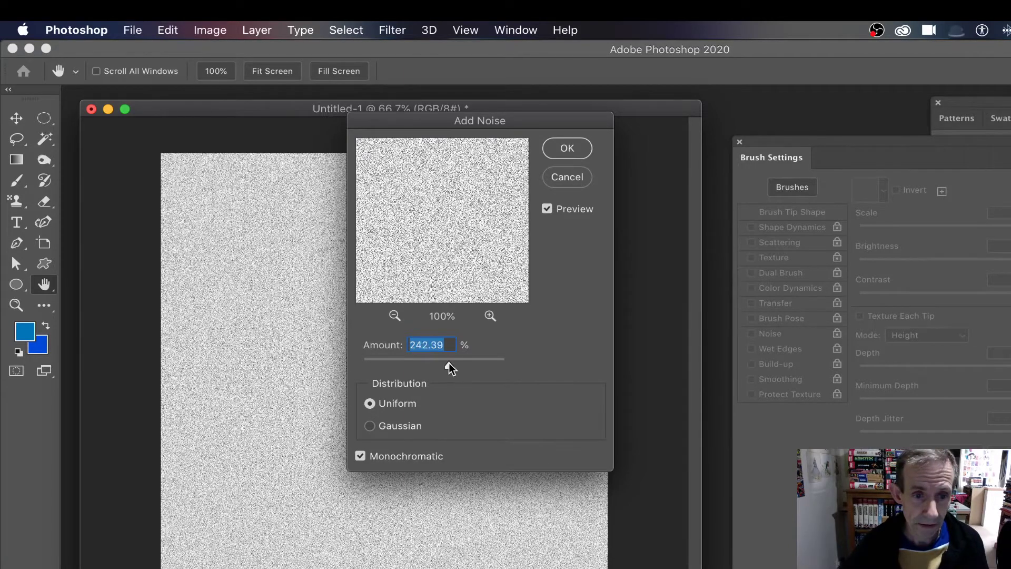
{"action": "left_click_drag", "start_coordinate": [449, 362], "coordinate": [451, 362]}
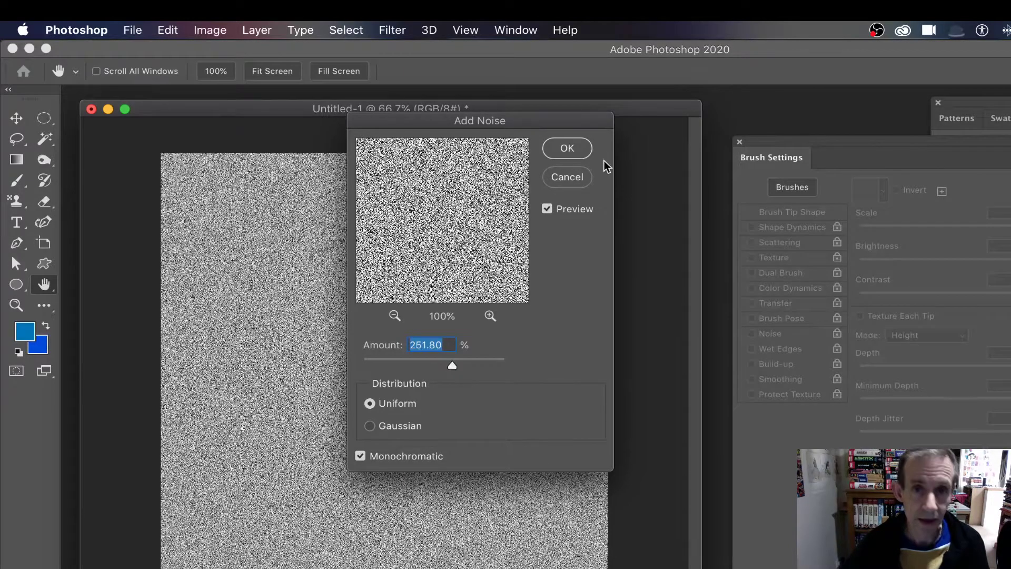
{"action": "left_click", "coordinate": [569, 154]}
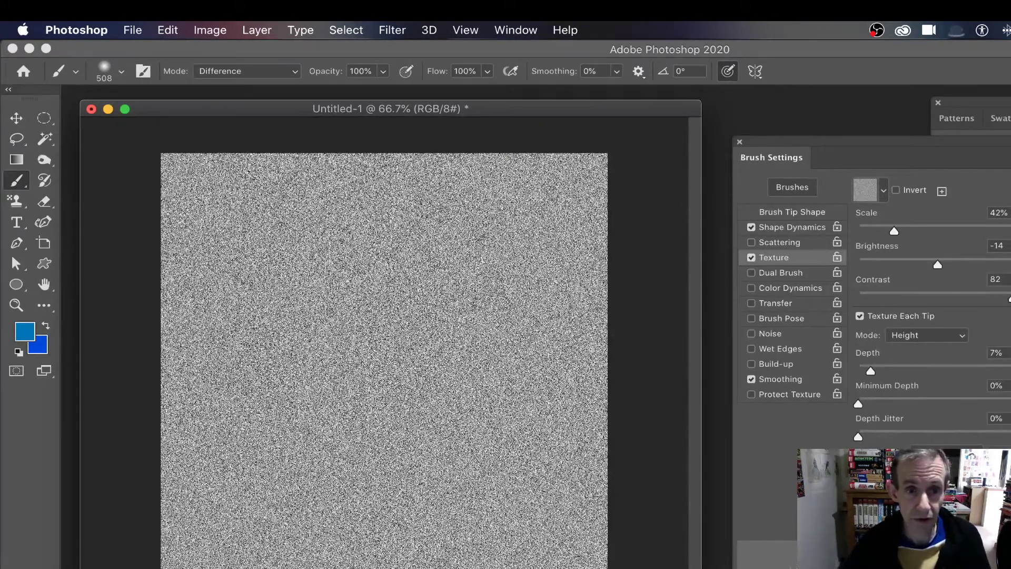
Try the Blur More filter on the noise texture and undo it.
{"action": "left_click", "coordinate": [391, 31]}
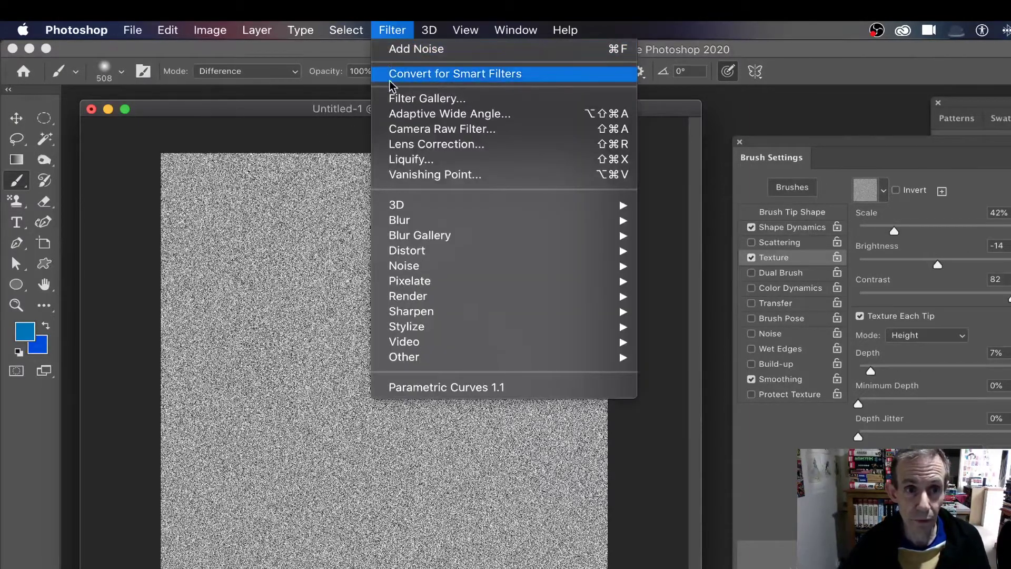
{"action": "mouse_move", "coordinate": [424, 327]}
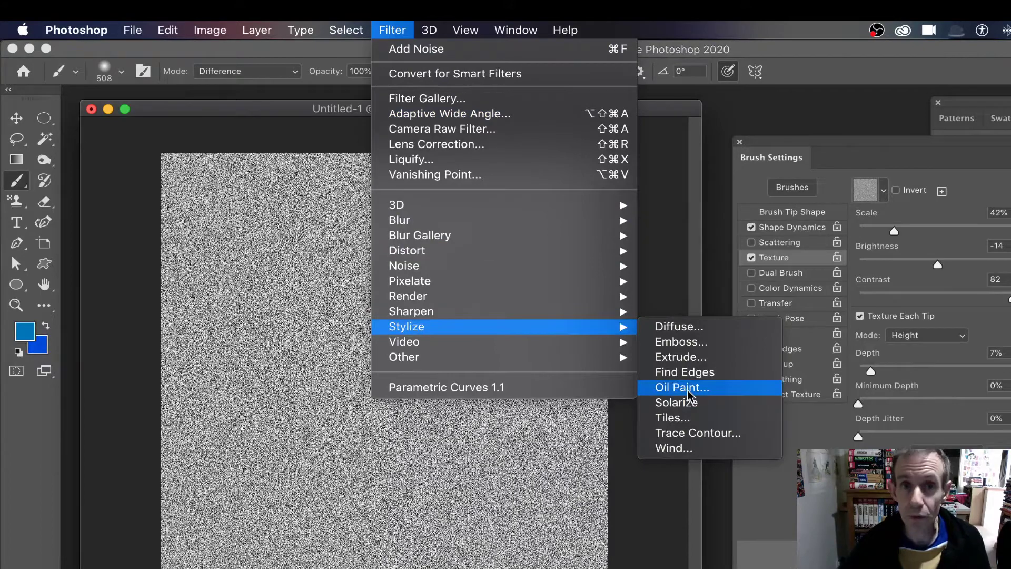
{"action": "mouse_move", "coordinate": [427, 222]}
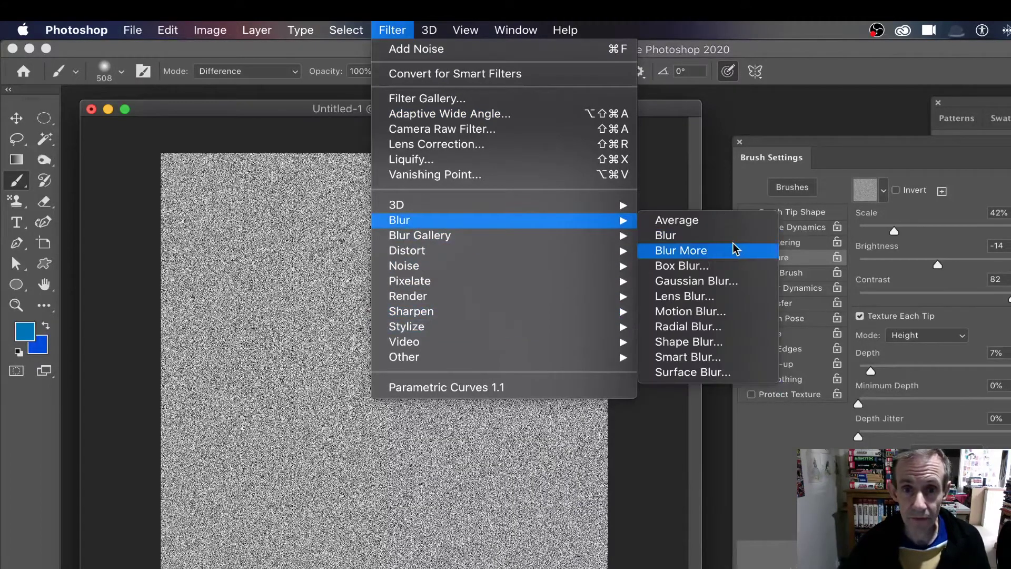
{"action": "left_click", "coordinate": [684, 250]}
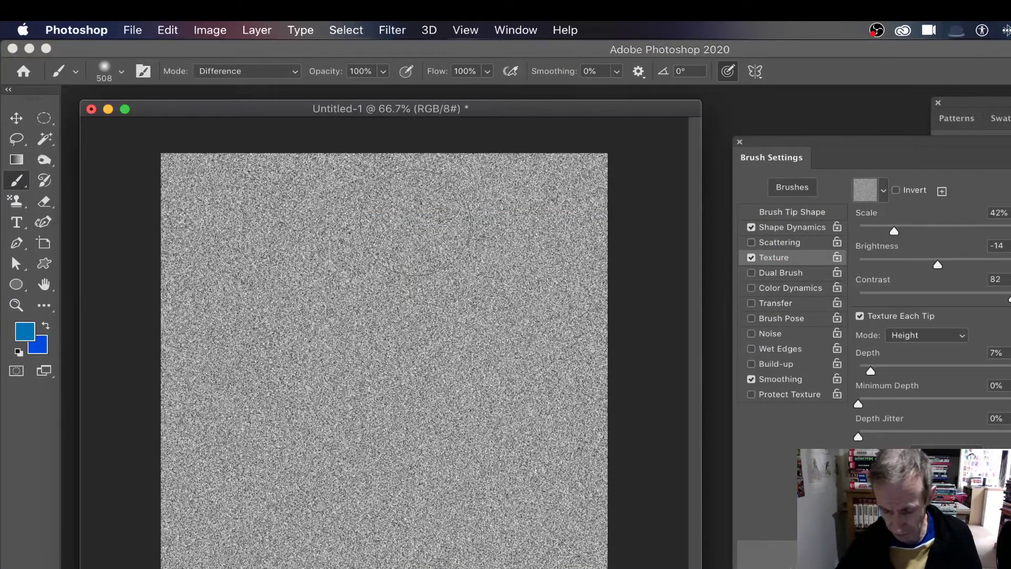
{"action": "key", "text": "super+z"}
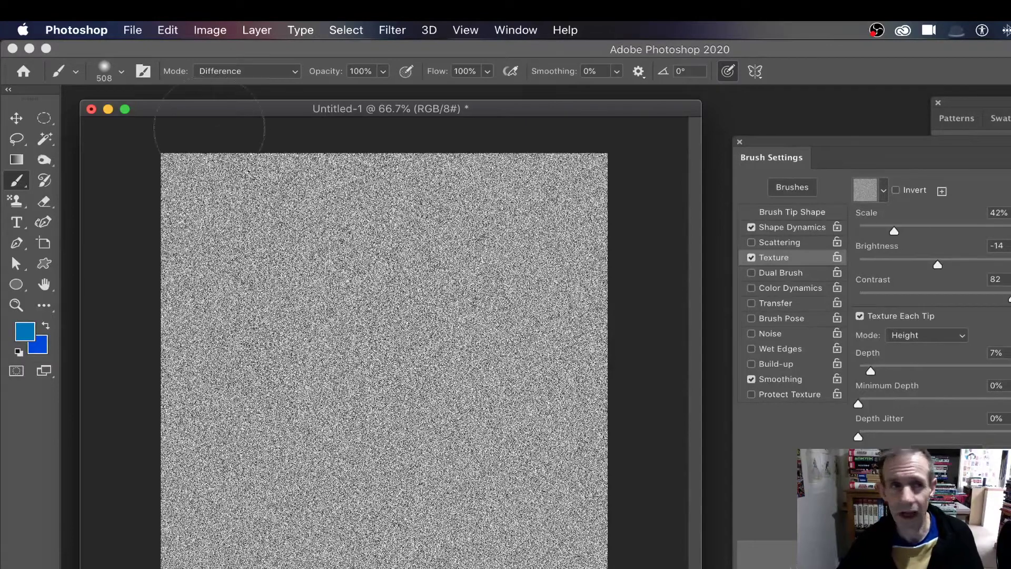
Define the monochromatic noise canvas as a new pattern, accepting the suggested name.
{"action": "left_click", "coordinate": [167, 31]}
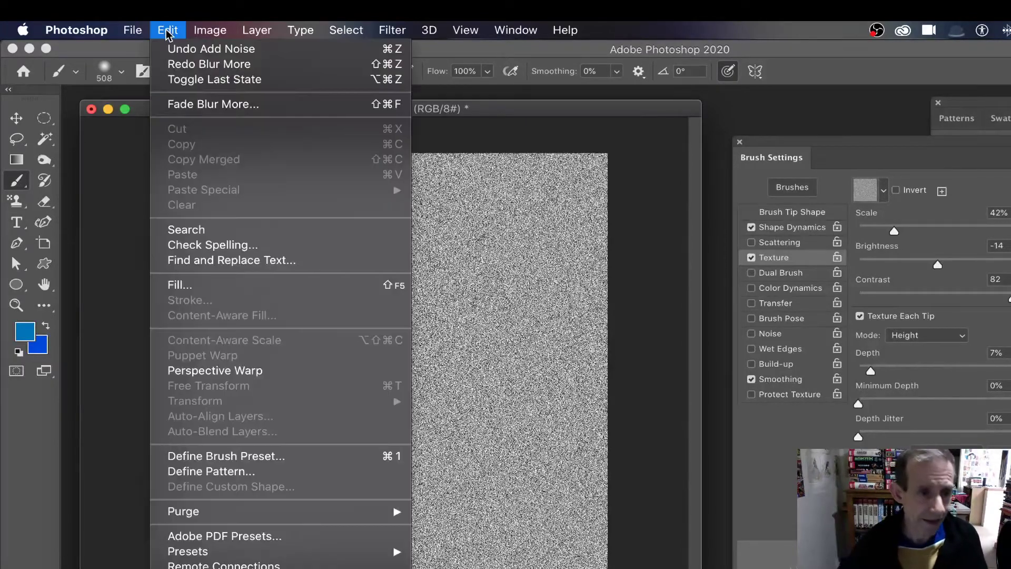
{"action": "left_click", "coordinate": [191, 473]}
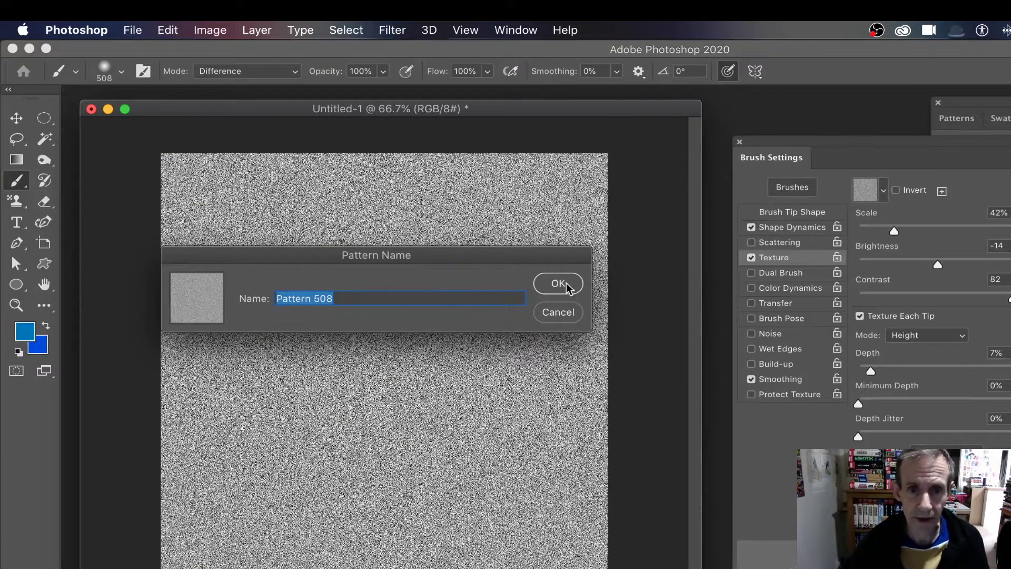
{"action": "left_click", "coordinate": [558, 284]}
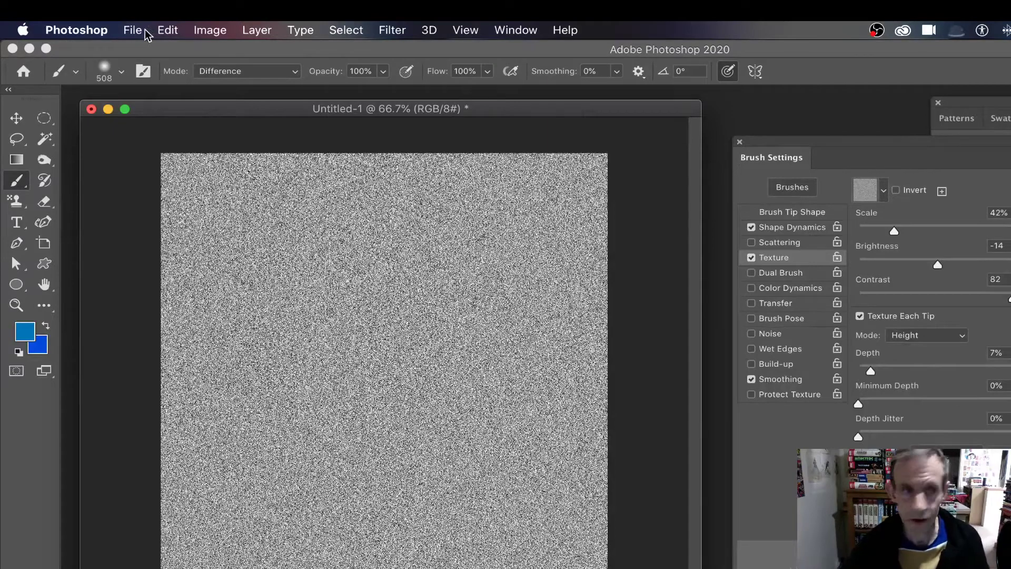
Fill the noise-covered canvas with white to get a blank painting surface.
{"action": "left_click", "coordinate": [168, 30]}
{"action": "left_click", "coordinate": [183, 285]}
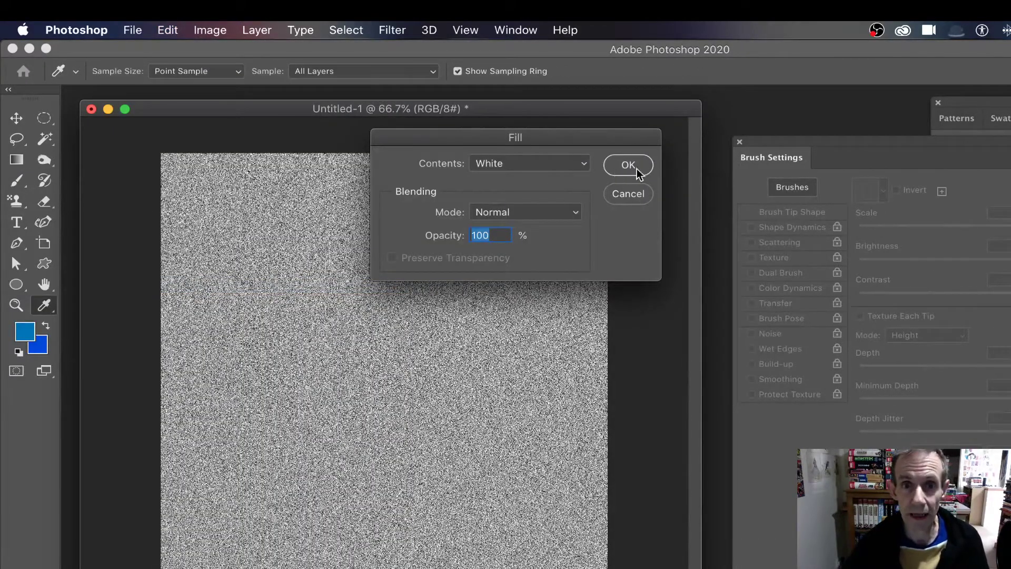
{"action": "left_click", "coordinate": [628, 165]}
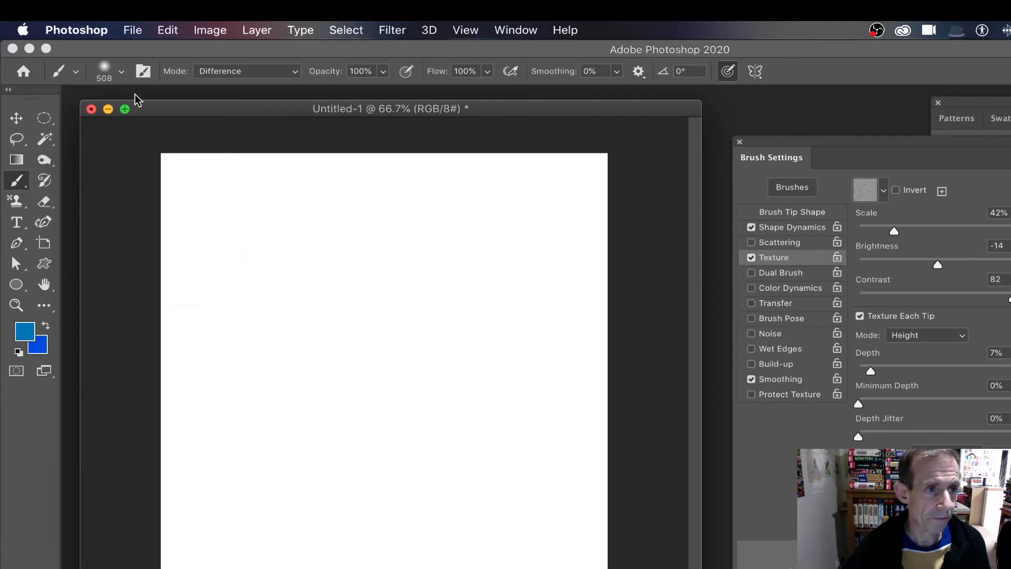
Set the brush's blending mode to Normal.
{"action": "left_click", "coordinate": [117, 73]}
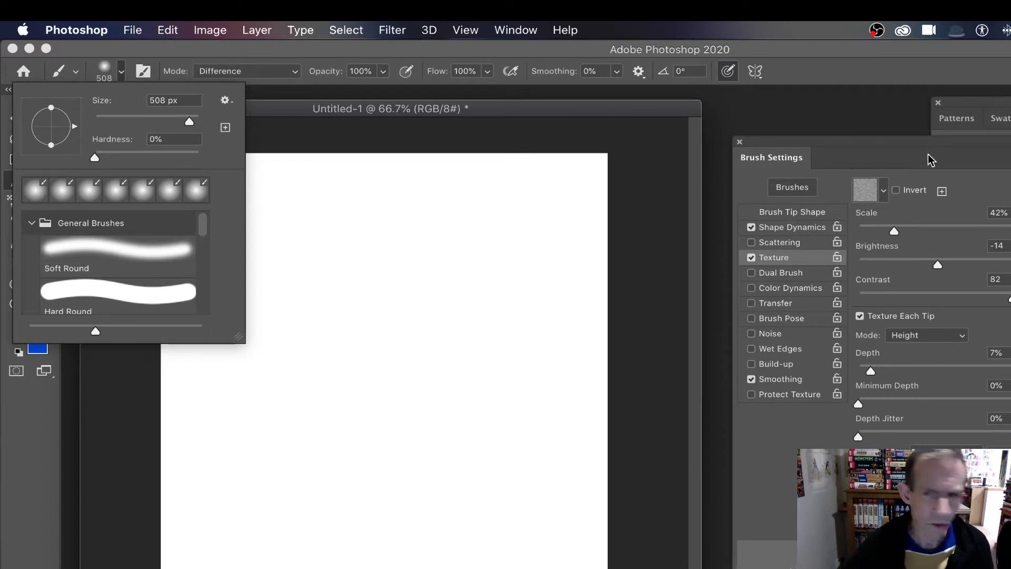
{"action": "left_click", "coordinate": [248, 74]}
{"action": "mouse_move", "coordinate": [251, 27]}
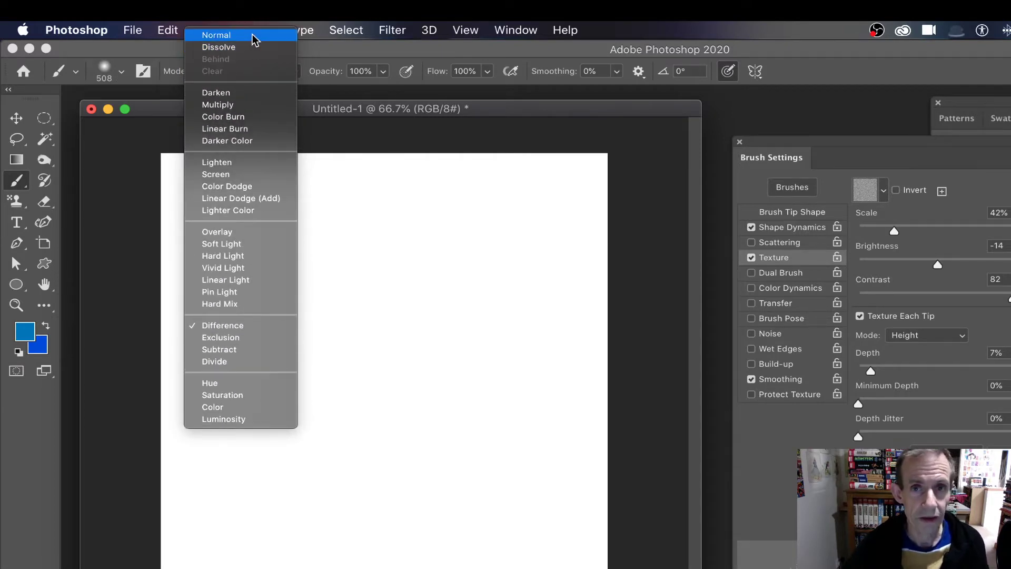
{"action": "left_click", "coordinate": [266, 36]}
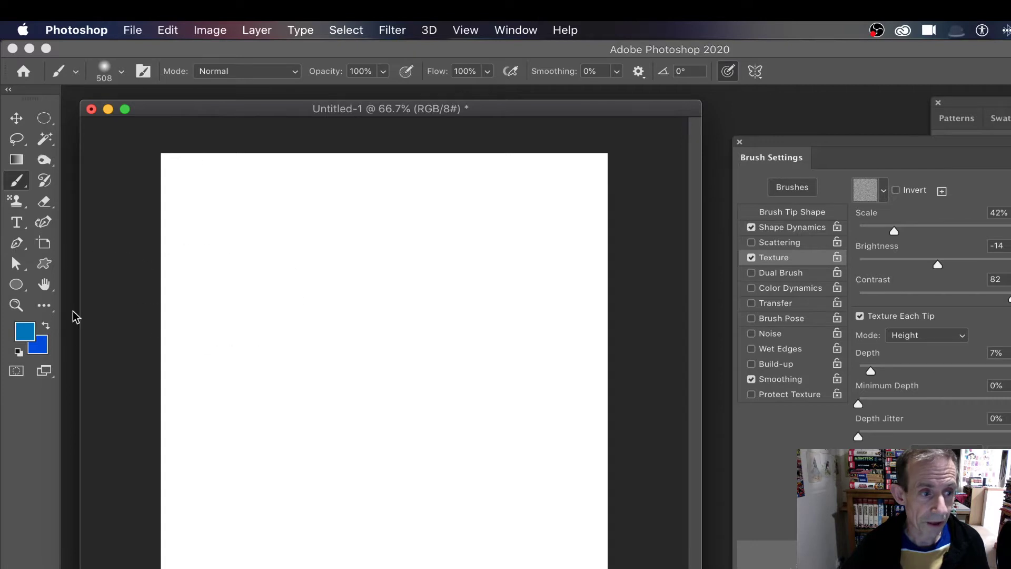
Set the foreground color to black (000000).
{"action": "left_click", "coordinate": [19, 334]}
{"action": "left_click_drag", "start_coordinate": [336, 342], "coordinate": [147, 425]}
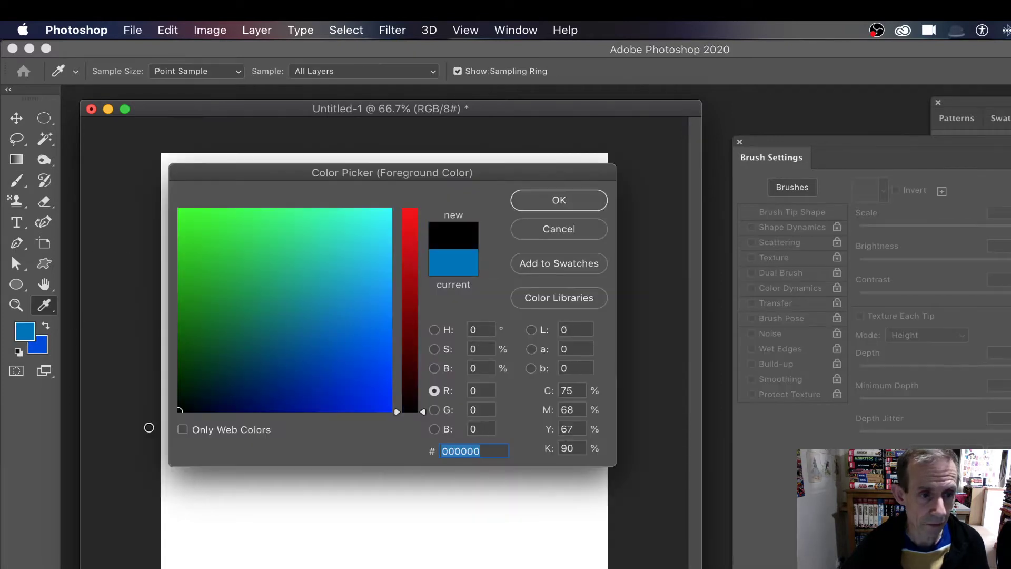
{"action": "left_click", "coordinate": [580, 200]}
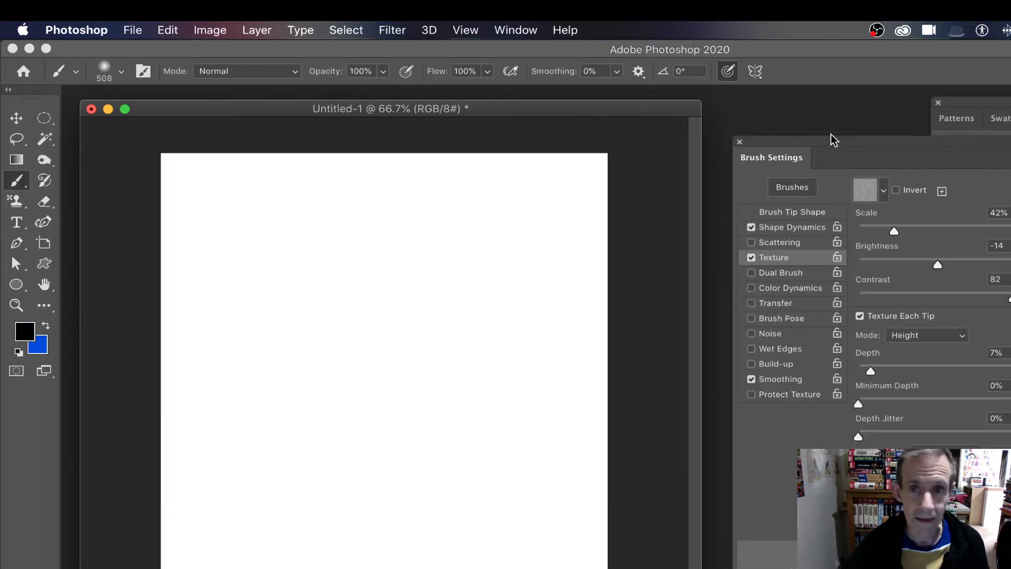
Turn off Shape Dynamics for the brush and choose the newly defined noise pattern as its texture.
{"action": "mouse_move", "coordinate": [825, 141]}
{"action": "left_mouse_down"}
{"action": "mouse_move", "coordinate": [558, 99]}
{"action": "mouse_move", "coordinate": [610, 125]}
{"action": "mouse_move", "coordinate": [600, 138]}
{"action": "left_mouse_up"}
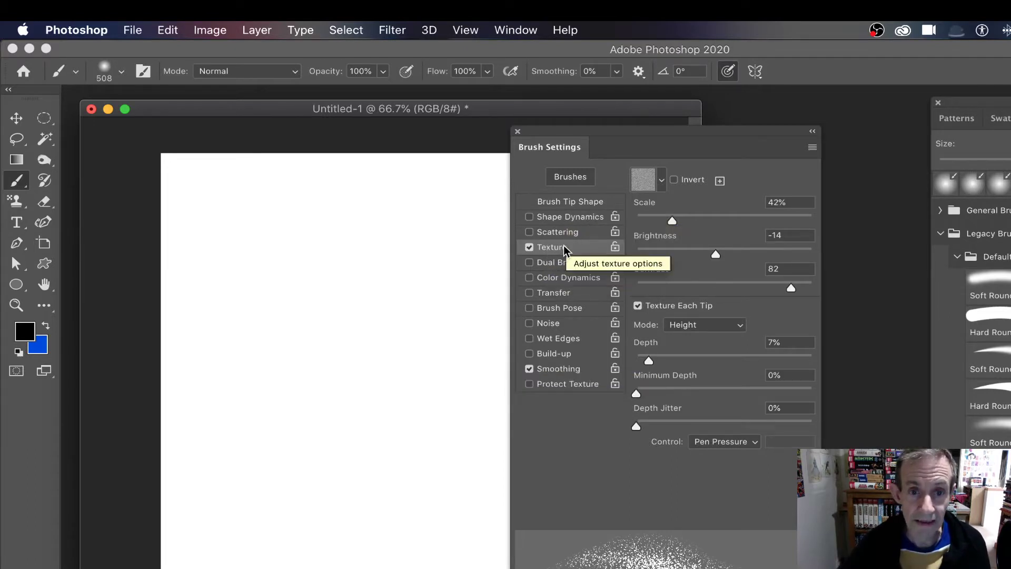
{"action": "left_click", "coordinate": [661, 181]}
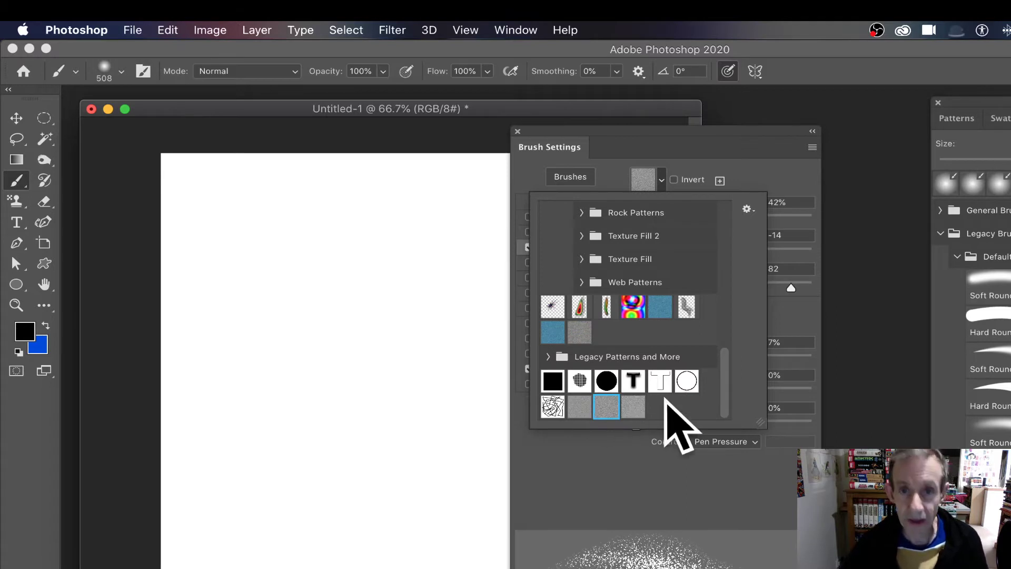
{"action": "left_click", "coordinate": [635, 414]}
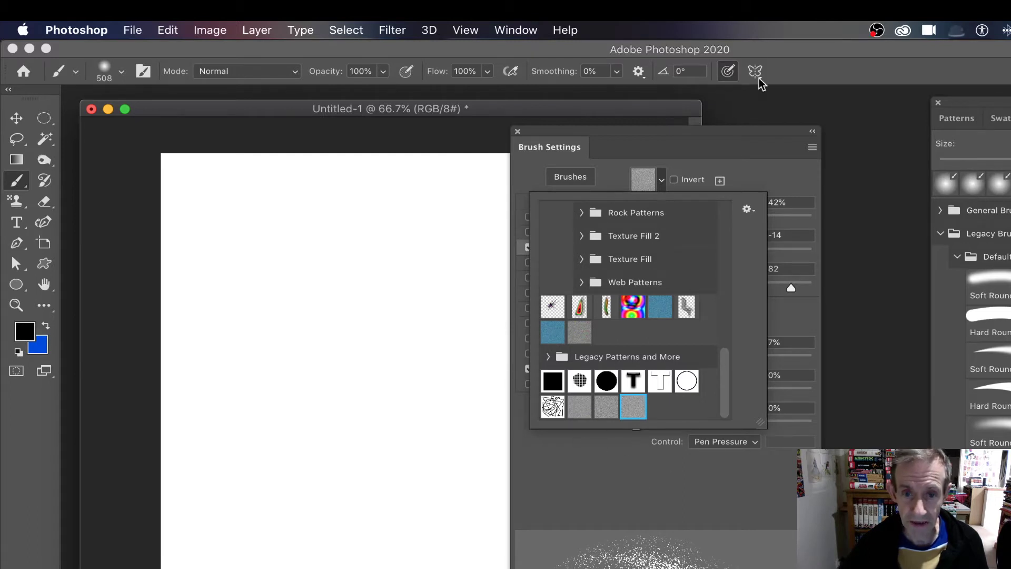
Set the brush texture's depth jitter control to Pen Pressure and its scale to 85%.
{"action": "left_click_drag", "start_coordinate": [692, 131], "coordinate": [733, 24]}
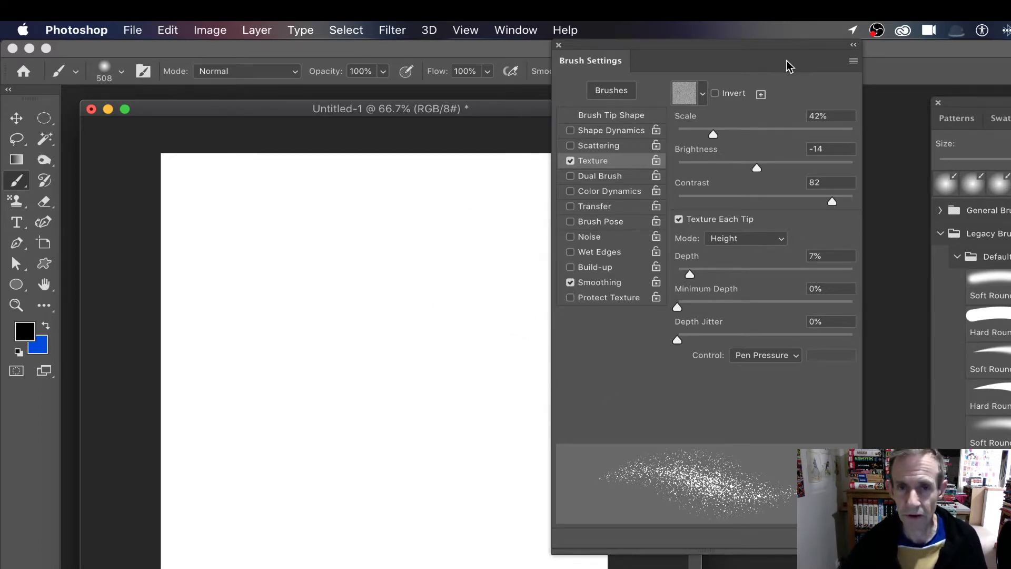
{"action": "left_click", "coordinate": [790, 357]}
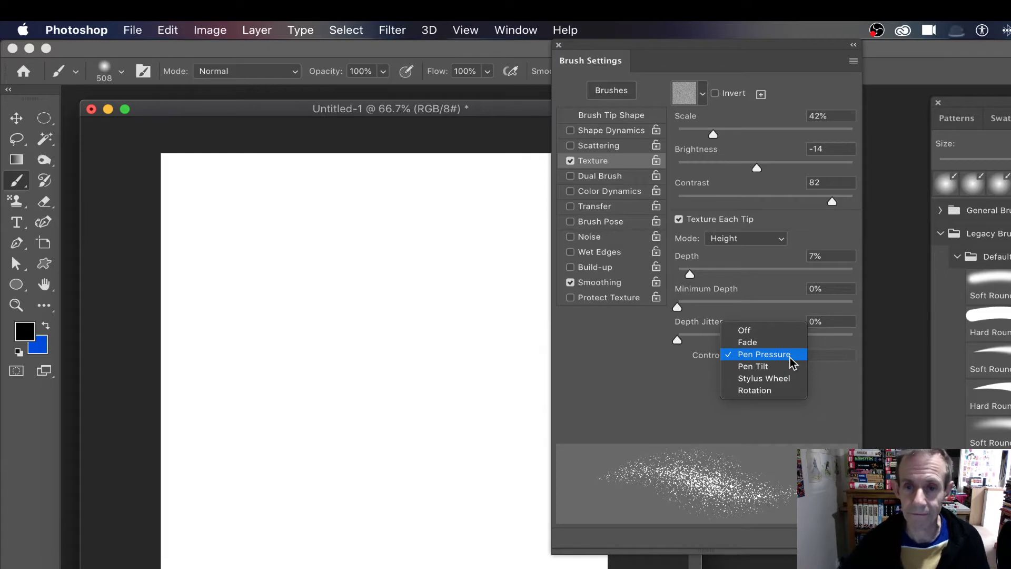
{"action": "left_click", "coordinate": [790, 356]}
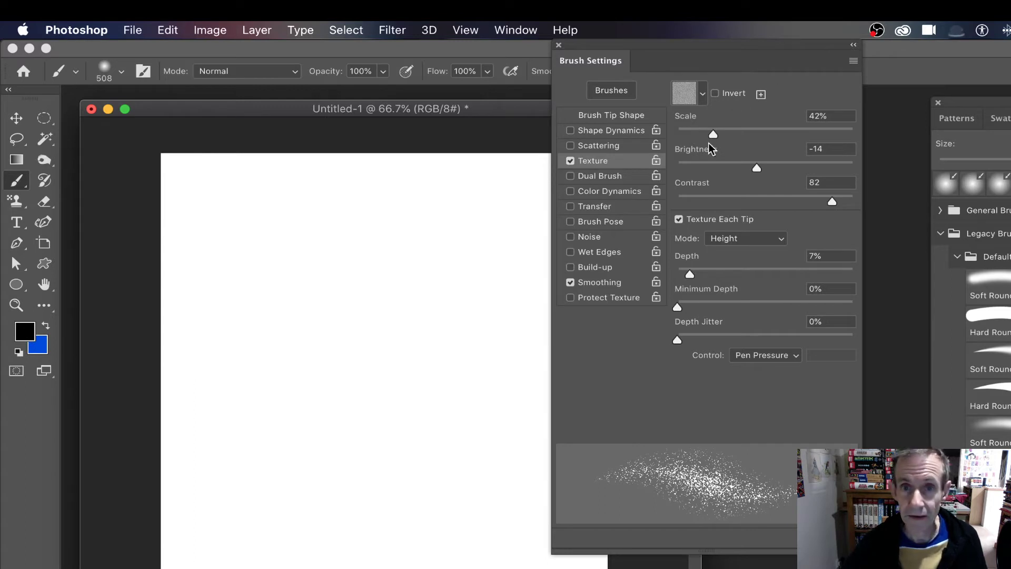
{"action": "left_click_drag", "start_coordinate": [713, 136], "coordinate": [743, 138]}
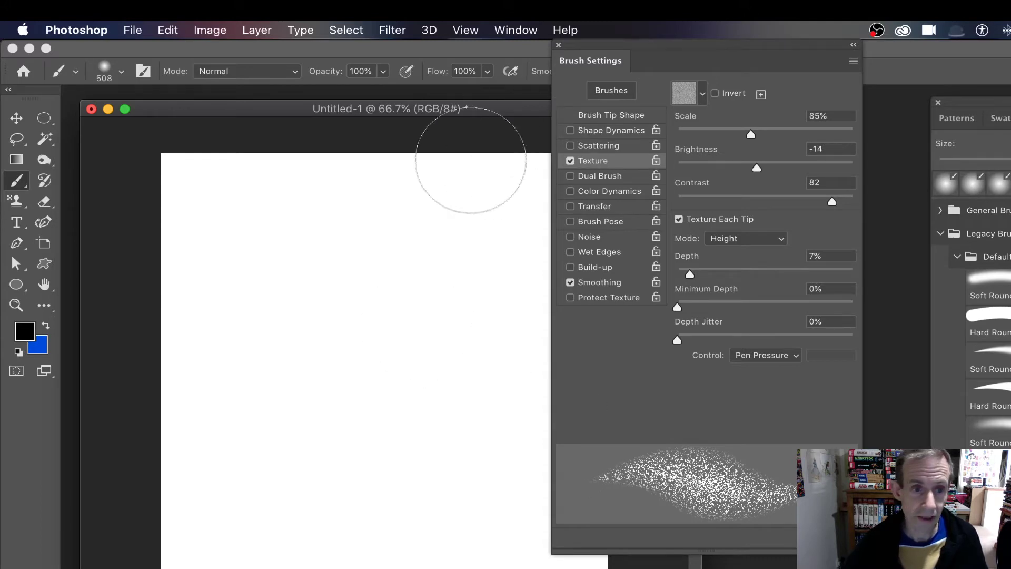
Paint a test patch with the textured brush across the upper canvas and clear it.
{"action": "mouse_move", "coordinate": [470, 169]}
{"action": "left_mouse_down"}
{"action": "mouse_move", "coordinate": [395, 183]}
{"action": "mouse_move", "coordinate": [273, 239]}
{"action": "mouse_move", "coordinate": [406, 181]}
{"action": "mouse_move", "coordinate": [226, 305]}
{"action": "mouse_move", "coordinate": [274, 358]}
{"action": "mouse_move", "coordinate": [290, 189]}
{"action": "mouse_move", "coordinate": [492, 150]}
{"action": "mouse_move", "coordinate": [316, 174]}
{"action": "mouse_move", "coordinate": [501, 201]}
{"action": "mouse_move", "coordinate": [509, 222]}
{"action": "left_mouse_up"}
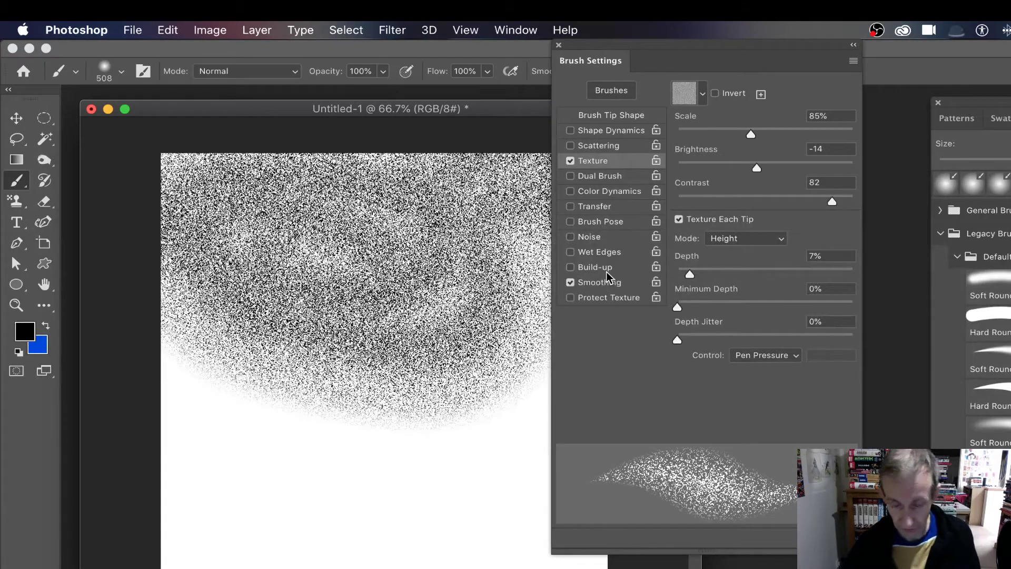
{"action": "key", "text": "BackSpace"}
Enable Shape Dynamics for the brush and paint grainy black strokes across the upper part of the canvas.
{"action": "left_click", "coordinate": [570, 131]}
{"action": "mouse_move", "coordinate": [285, 181]}
{"action": "left_mouse_down"}
{"action": "mouse_move", "coordinate": [226, 180]}
{"action": "mouse_move", "coordinate": [478, 226]}
{"action": "mouse_move", "coordinate": [377, 261]}
{"action": "mouse_move", "coordinate": [496, 258]}
{"action": "left_mouse_up"}
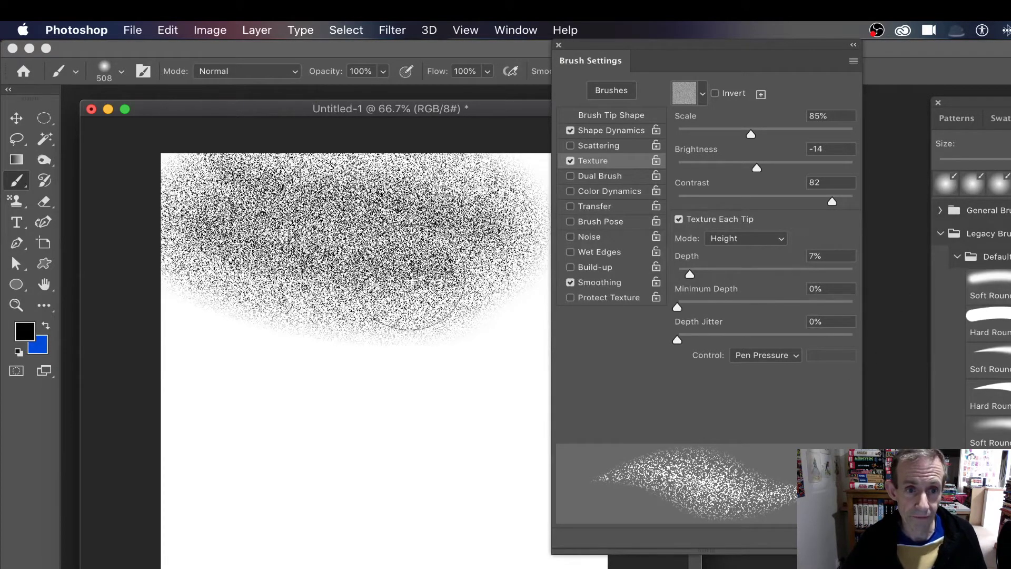
{"action": "mouse_move", "coordinate": [432, 295]}
{"action": "left_mouse_down"}
{"action": "mouse_move", "coordinate": [369, 322]}
{"action": "mouse_move", "coordinate": [401, 342]}
{"action": "mouse_move", "coordinate": [327, 337]}
{"action": "left_mouse_up"}
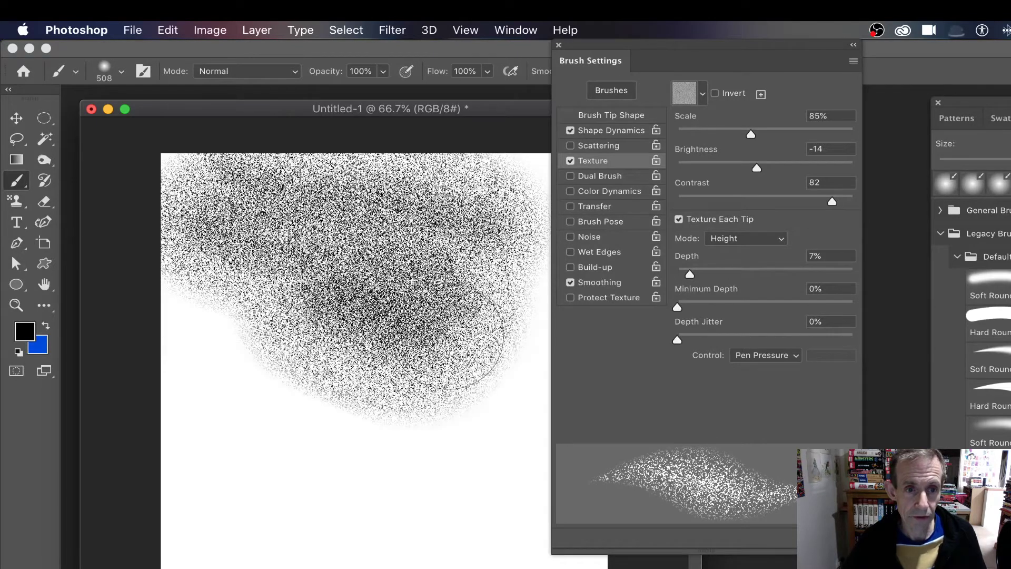
Build up the grainy black shading with more strokes along the lower edge of the painted area.
{"action": "left_click_drag", "start_coordinate": [453, 295], "coordinate": [516, 338]}
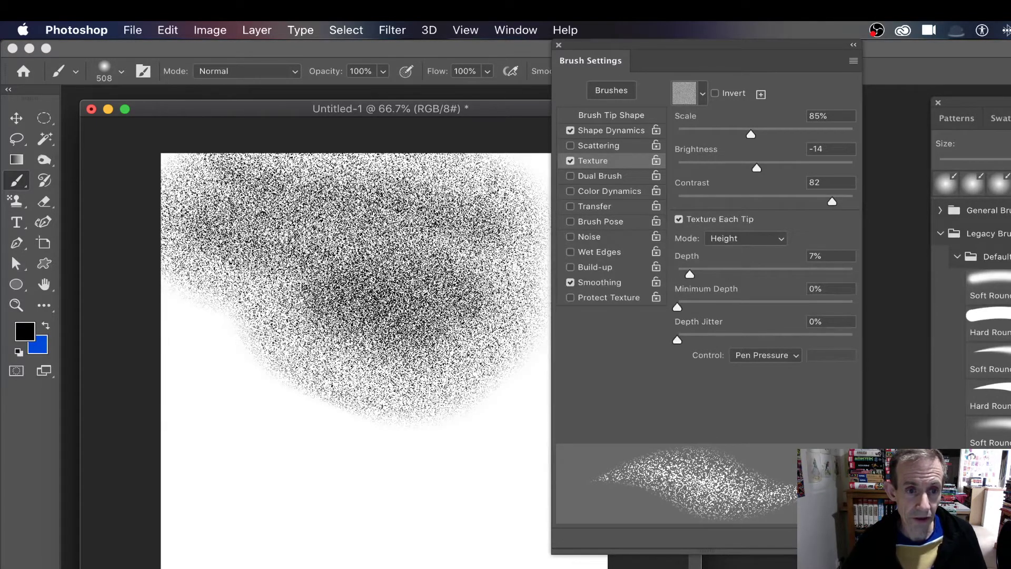
{"action": "mouse_move", "coordinate": [496, 243]}
{"action": "left_mouse_down"}
{"action": "mouse_move", "coordinate": [448, 305]}
{"action": "mouse_move", "coordinate": [447, 337]}
{"action": "left_mouse_up"}
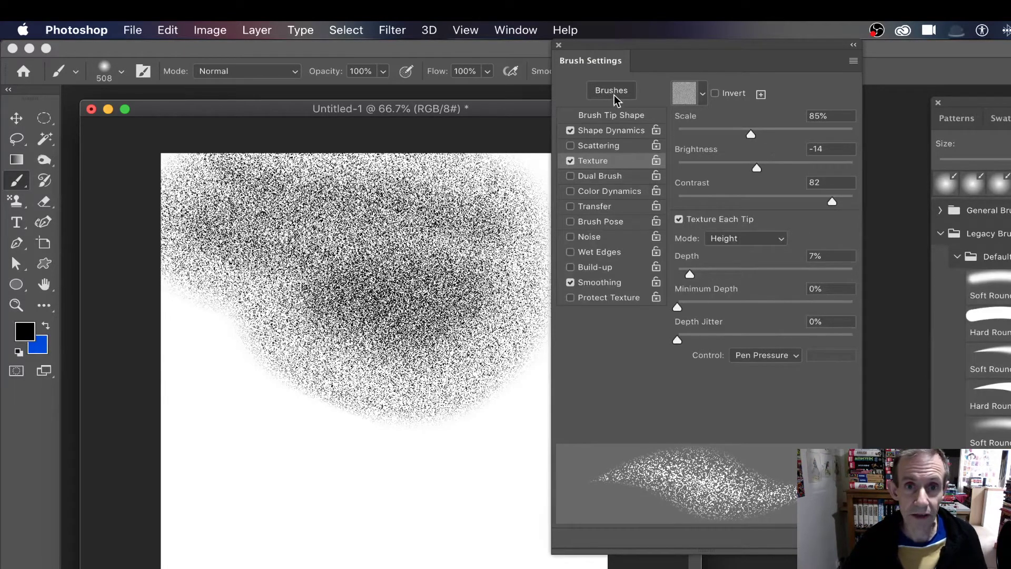
Review the brush's Shape Dynamics and Brush Tip Shape settings, including the available brush tips.
{"action": "left_click", "coordinate": [606, 130]}
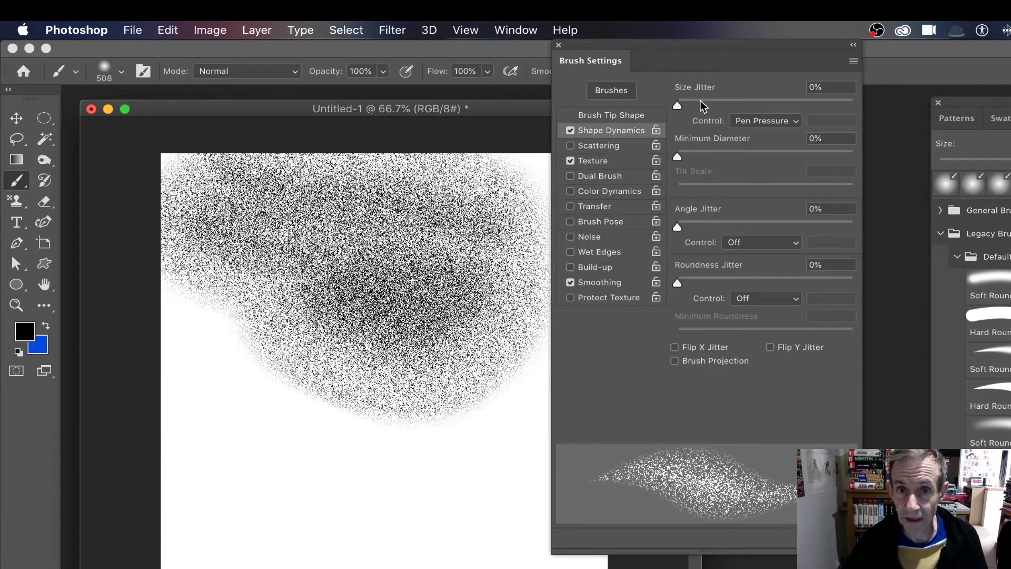
{"action": "mouse_move", "coordinate": [685, 102]}
{"action": "left_mouse_down"}
{"action": "mouse_move", "coordinate": [745, 104]}
{"action": "mouse_move", "coordinate": [657, 114]}
{"action": "left_mouse_up"}
{"action": "left_click", "coordinate": [602, 116]}
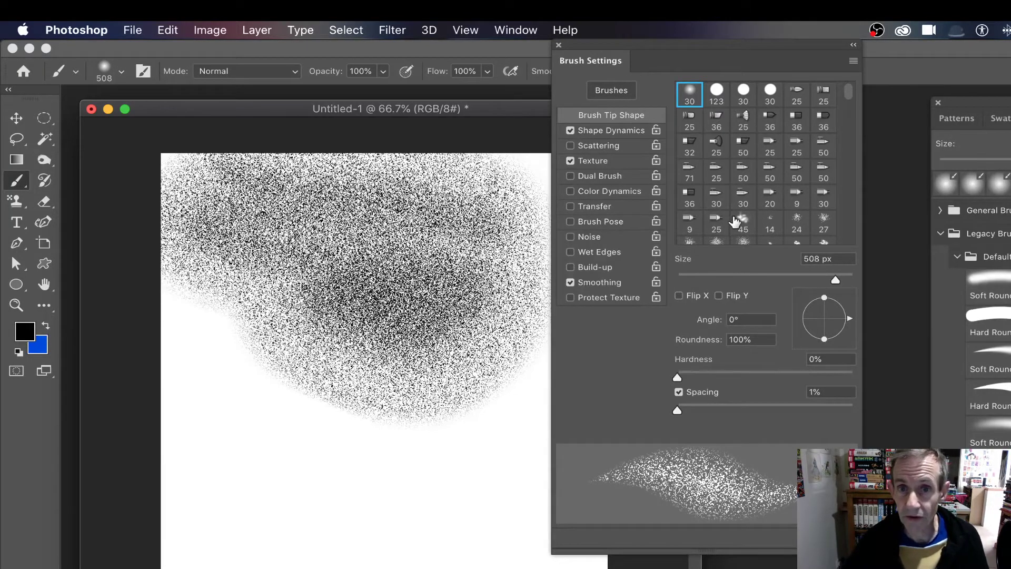
{"action": "mouse_move", "coordinate": [851, 92]}
{"action": "left_mouse_down"}
{"action": "mouse_move", "coordinate": [859, 220]}
{"action": "mouse_move", "coordinate": [858, 79]}
{"action": "left_mouse_up"}
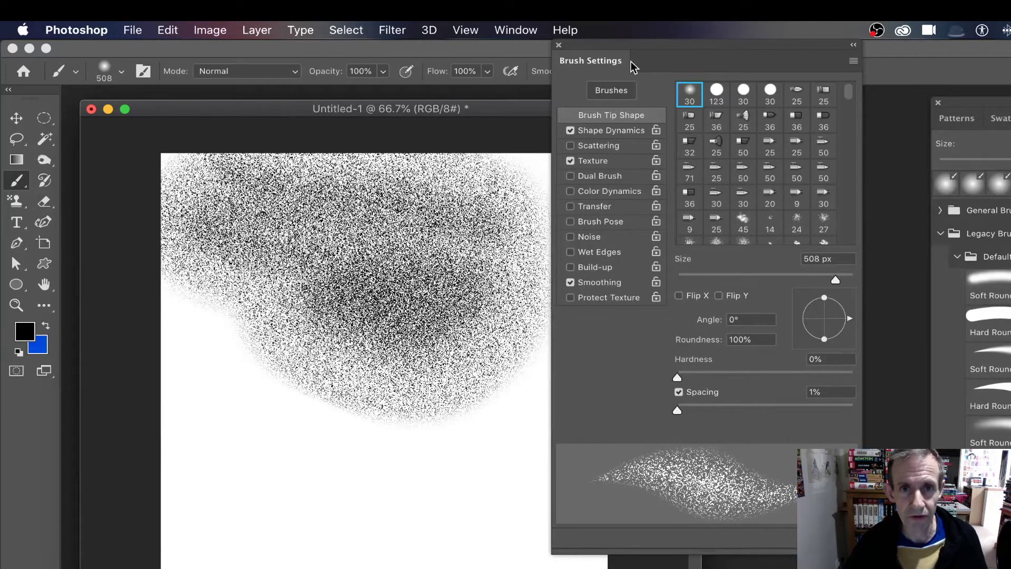
Set the brush texture's scale to 367% and paint coarser black grain across the lower and upper parts of the shading.
{"action": "left_click", "coordinate": [590, 162]}
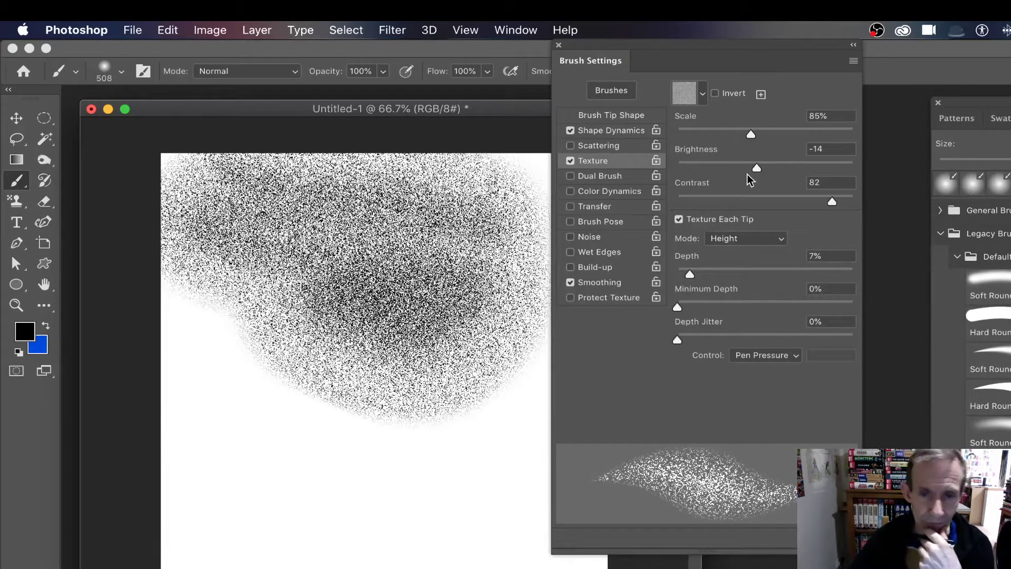
{"action": "left_click", "coordinate": [823, 133]}
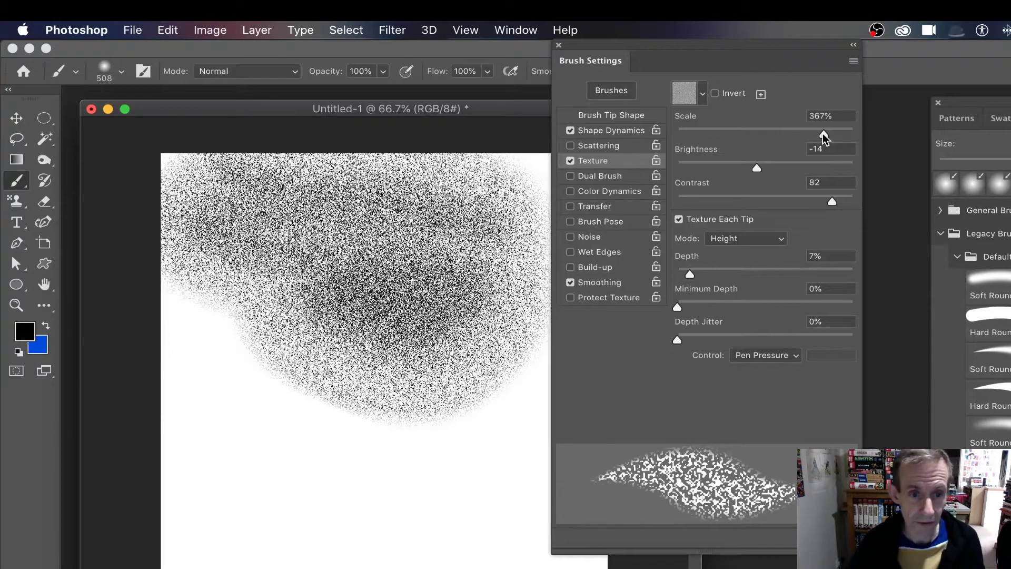
{"action": "mouse_move", "coordinate": [380, 392]}
{"action": "left_mouse_down"}
{"action": "mouse_move", "coordinate": [248, 326]}
{"action": "mouse_move", "coordinate": [206, 282]}
{"action": "left_mouse_up"}
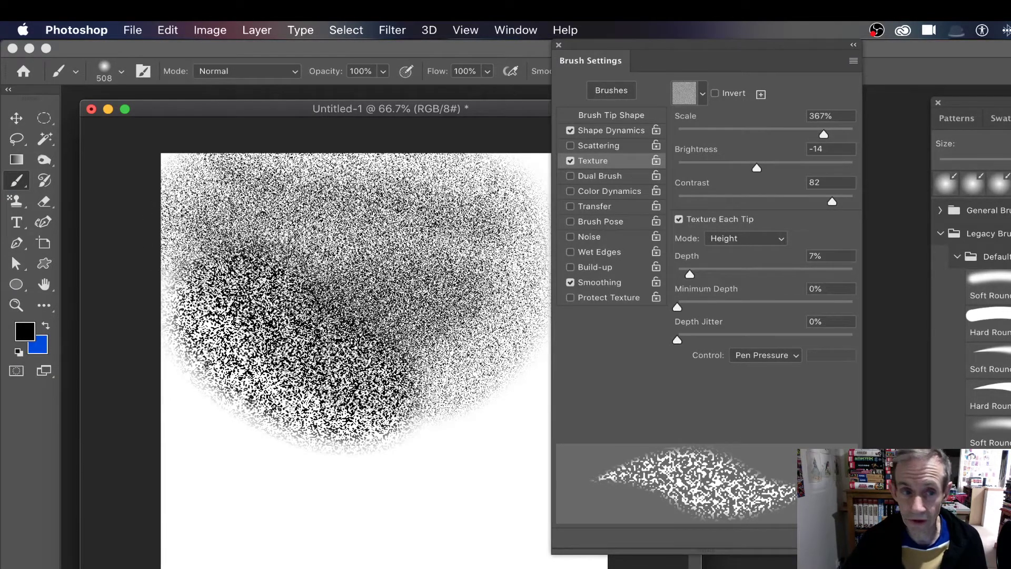
{"action": "mouse_move", "coordinate": [269, 398]}
{"action": "left_mouse_down"}
{"action": "mouse_move", "coordinate": [226, 400]}
{"action": "mouse_move", "coordinate": [173, 274]}
{"action": "mouse_move", "coordinate": [327, 252]}
{"action": "mouse_move", "coordinate": [295, 211]}
{"action": "left_mouse_up"}
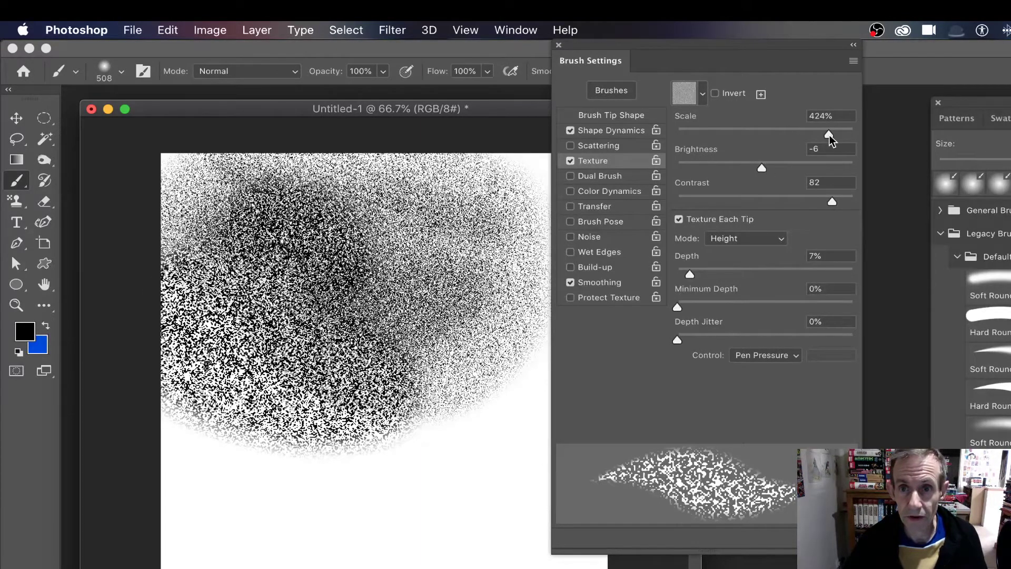
Set the texture brightness to -6 and raise its scale through 681% and 983% to 990%, painting black test strokes at each size.
{"action": "left_click_drag", "start_coordinate": [830, 135], "coordinate": [839, 135]}
{"action": "mouse_move", "coordinate": [352, 268]}
{"action": "left_mouse_down"}
{"action": "mouse_move", "coordinate": [442, 221]}
{"action": "mouse_move", "coordinate": [476, 258]}
{"action": "left_mouse_up"}
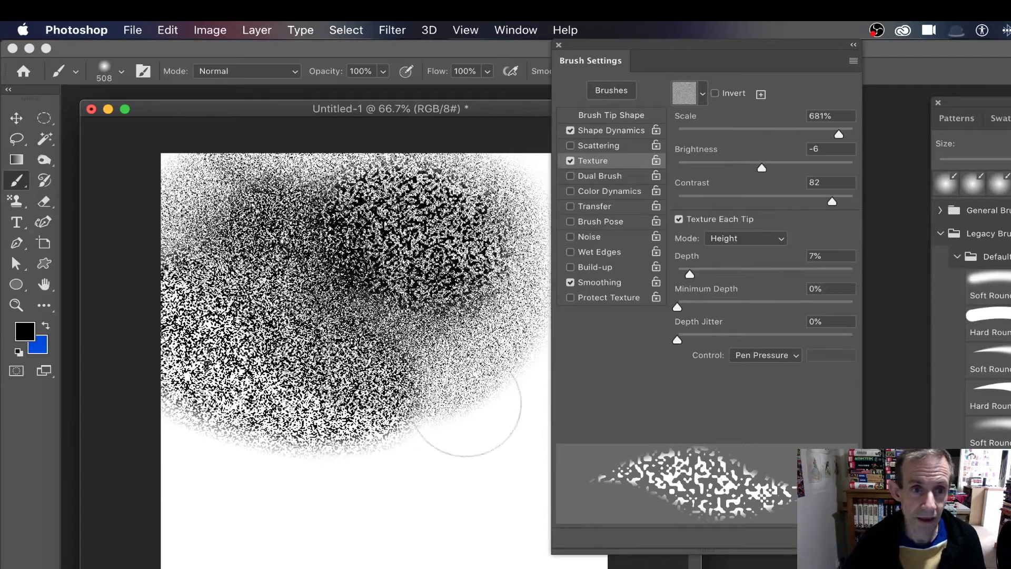
{"action": "left_click_drag", "start_coordinate": [842, 136], "coordinate": [846, 135]}
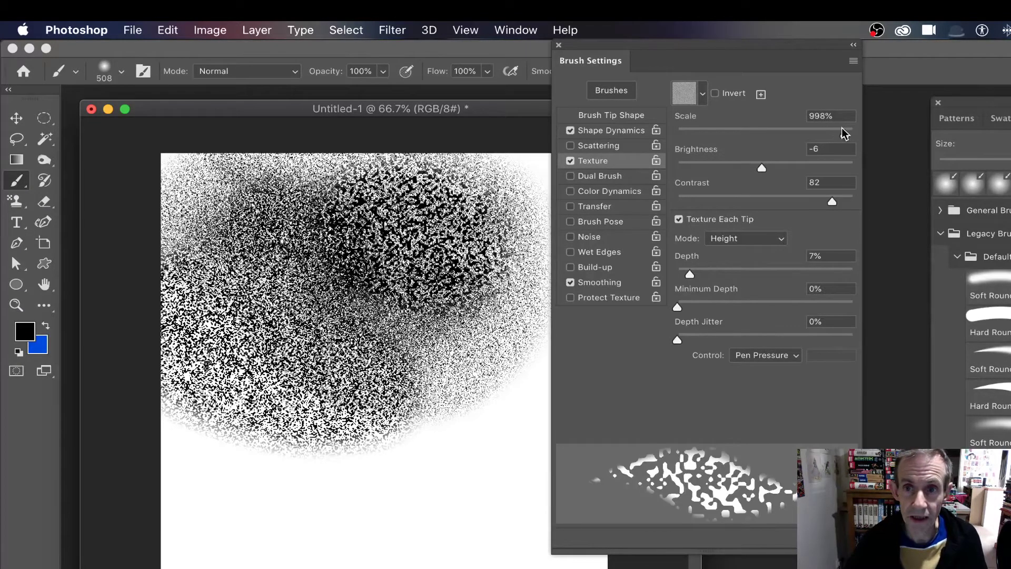
{"action": "mouse_move", "coordinate": [369, 237]}
{"action": "left_mouse_down"}
{"action": "mouse_move", "coordinate": [416, 274]}
{"action": "mouse_move", "coordinate": [374, 268]}
{"action": "left_mouse_up"}
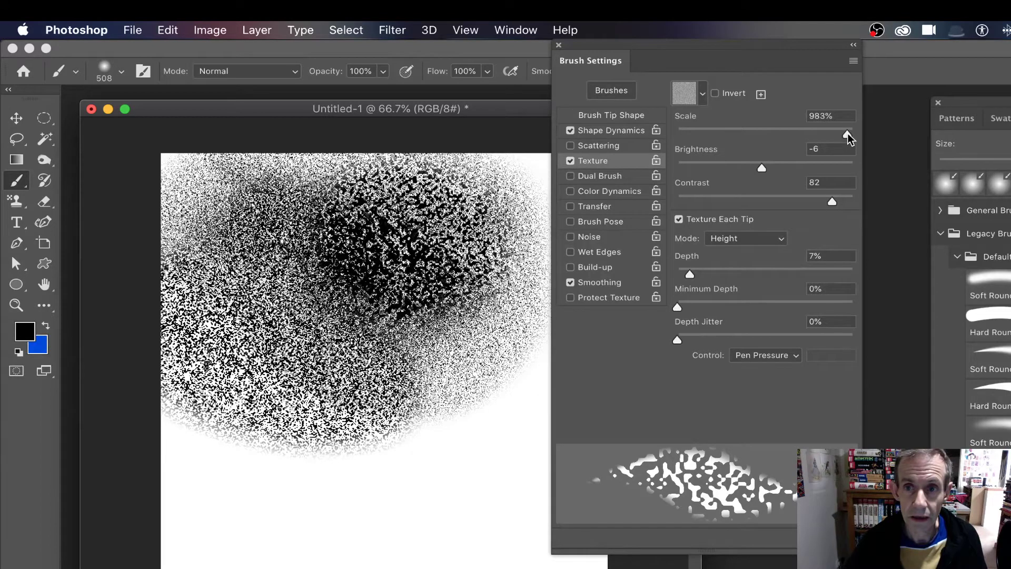
{"action": "left_click_drag", "start_coordinate": [848, 133], "coordinate": [847, 134]}
{"action": "mouse_move", "coordinate": [363, 206]}
{"action": "left_mouse_down"}
{"action": "mouse_move", "coordinate": [447, 237]}
{"action": "mouse_move", "coordinate": [390, 287]}
{"action": "left_mouse_up"}
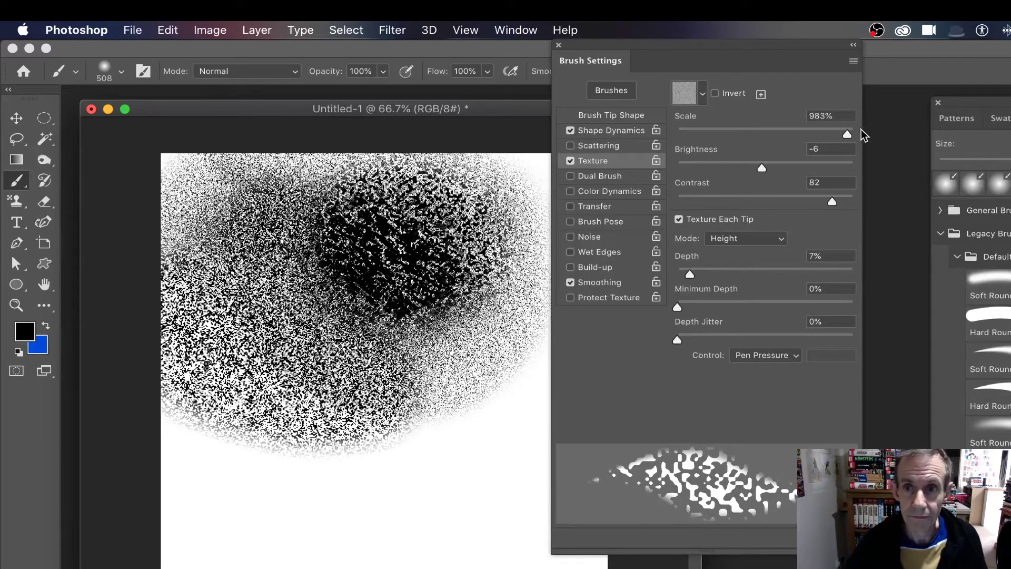
{"action": "left_click_drag", "start_coordinate": [849, 138], "coordinate": [850, 137]}
{"action": "left_click_drag", "start_coordinate": [358, 258], "coordinate": [448, 295]}
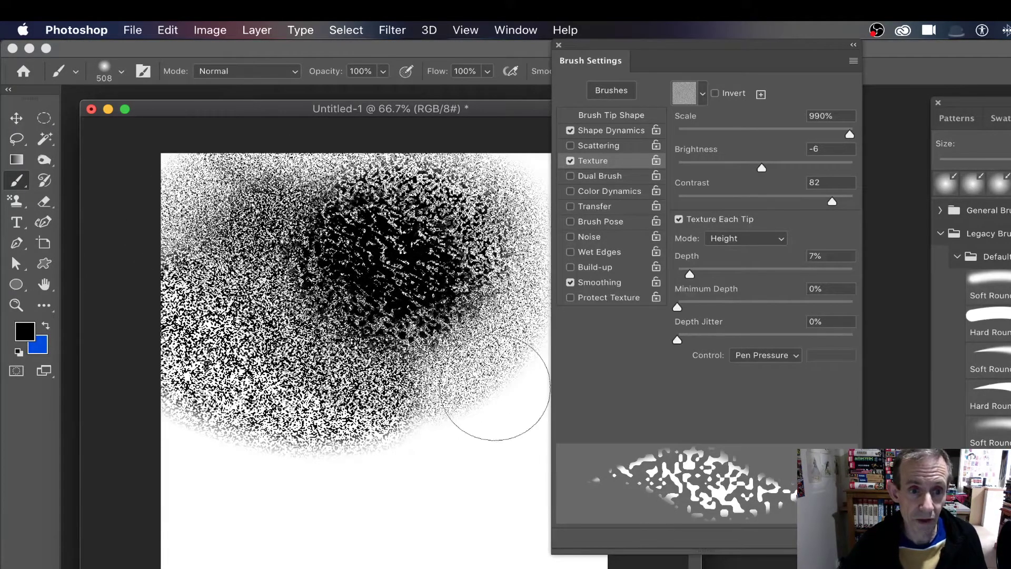
Swap the foreground colour to blue and paint three textured patches over the black shading.
{"action": "left_click", "coordinate": [46, 326]}
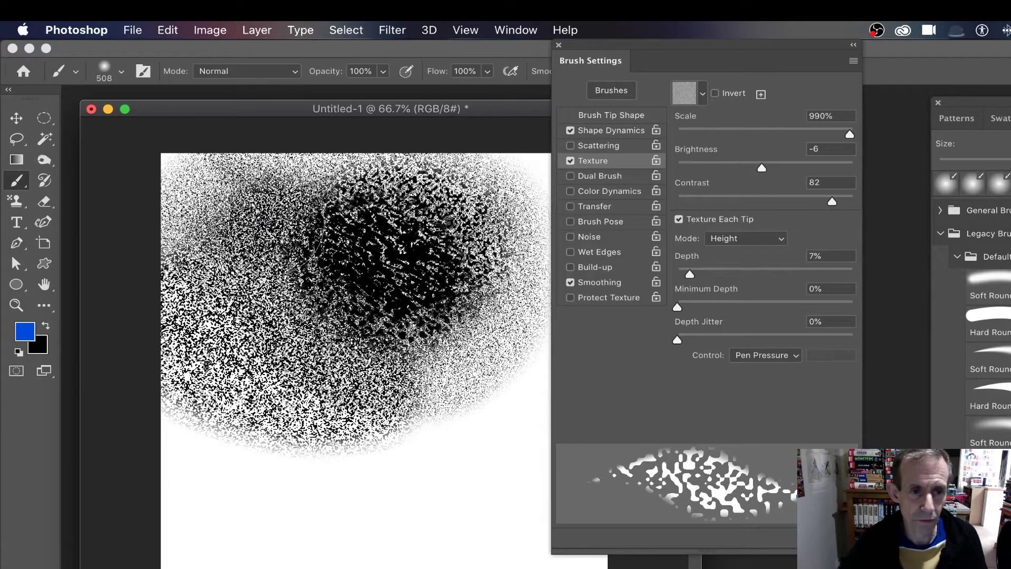
{"action": "mouse_move", "coordinate": [274, 232]}
{"action": "left_mouse_down"}
{"action": "mouse_move", "coordinate": [248, 213]}
{"action": "mouse_move", "coordinate": [182, 200]}
{"action": "mouse_move", "coordinate": [253, 274]}
{"action": "left_mouse_up"}
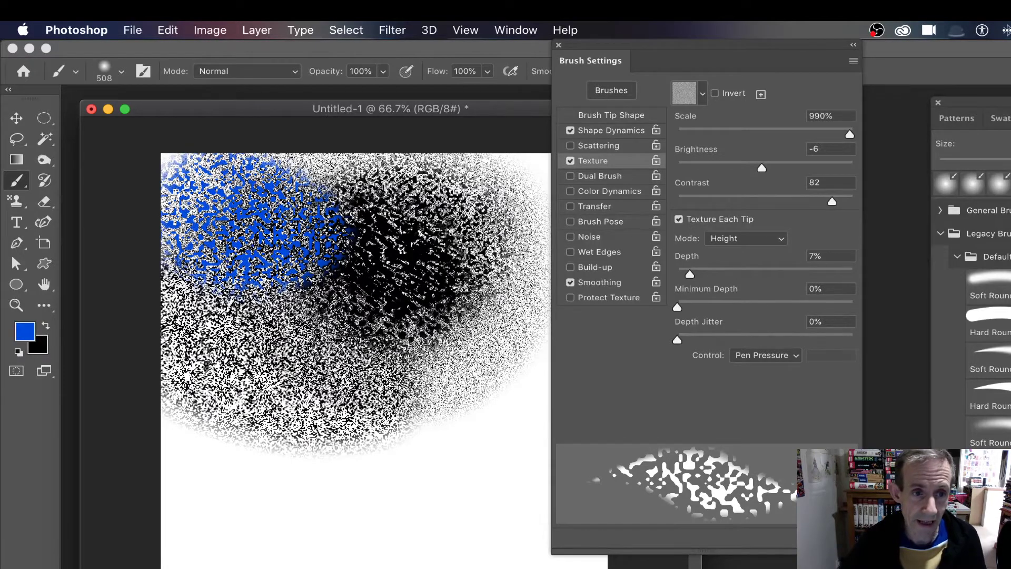
{"action": "mouse_move", "coordinate": [263, 316]}
{"action": "left_mouse_down"}
{"action": "mouse_move", "coordinate": [429, 395]}
{"action": "mouse_move", "coordinate": [443, 363]}
{"action": "left_mouse_up"}
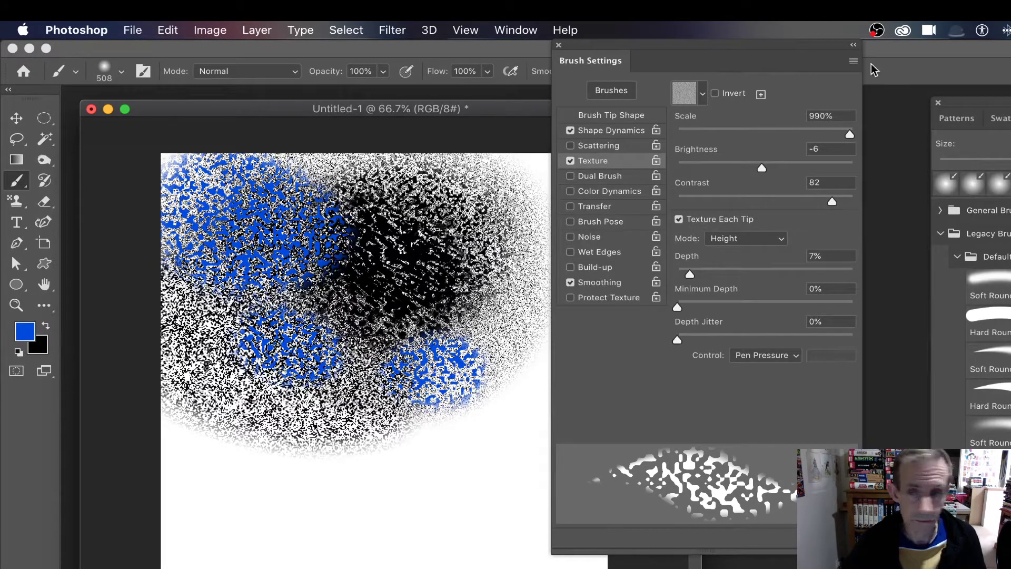
Bring the Swatches into view, choose the light pink swatch and paint textured patches over the black shading and below it.
{"action": "mouse_move", "coordinate": [999, 120]}
{"action": "left_mouse_down"}
{"action": "mouse_move", "coordinate": [919, 128]}
{"action": "mouse_move", "coordinate": [932, 133]}
{"action": "left_mouse_up"}
{"action": "left_click", "coordinate": [928, 132]}
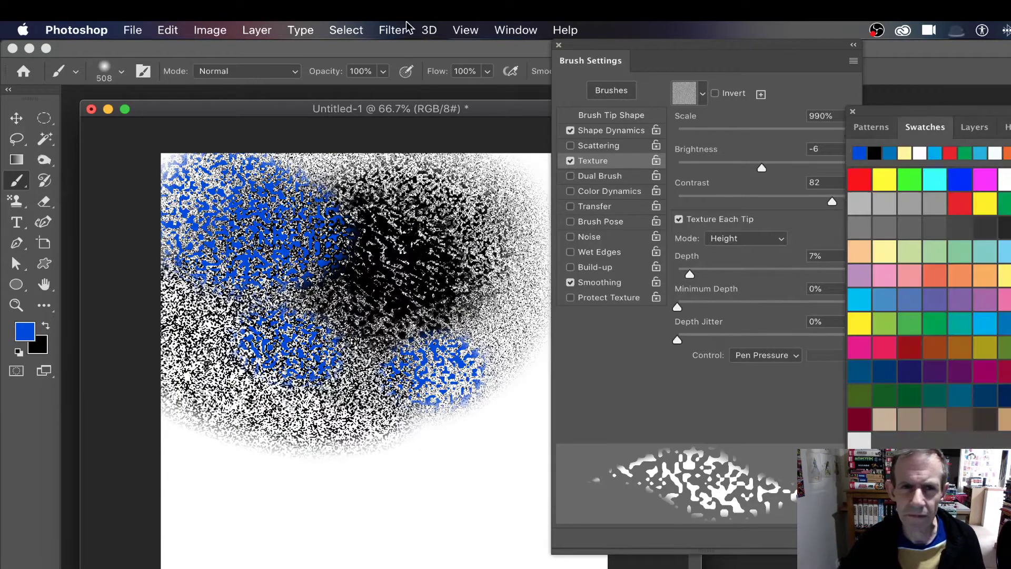
{"action": "left_click", "coordinate": [518, 32]}
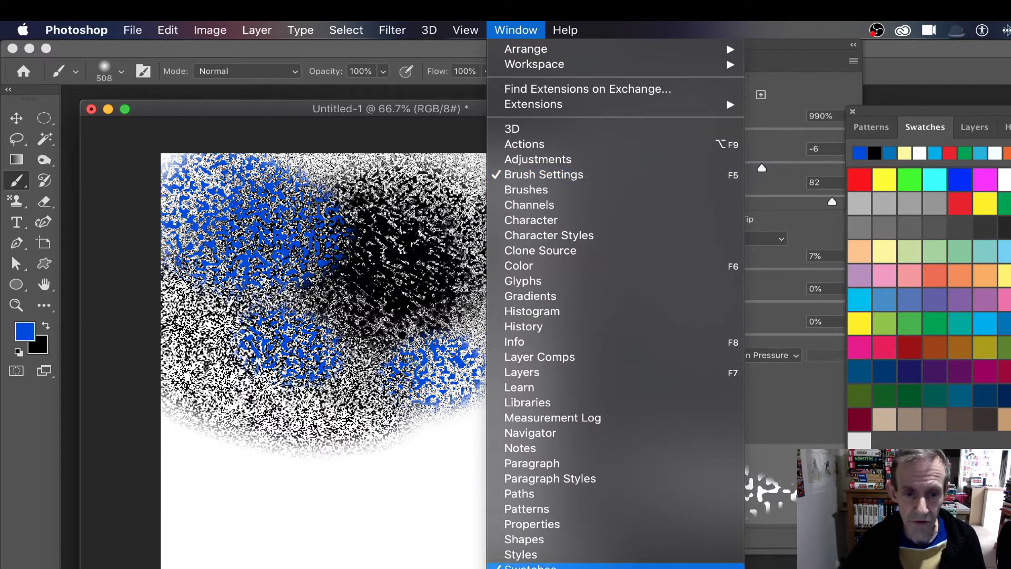
{"action": "left_click", "coordinate": [985, 119]}
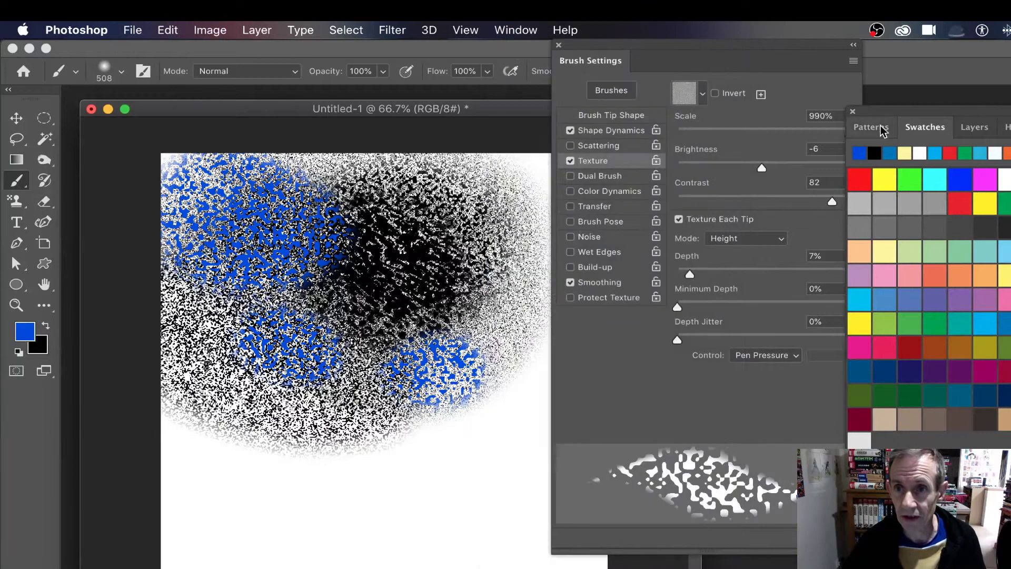
{"action": "left_click", "coordinate": [911, 275]}
{"action": "mouse_move", "coordinate": [363, 274]}
{"action": "left_mouse_down"}
{"action": "mouse_move", "coordinate": [411, 305]}
{"action": "mouse_move", "coordinate": [384, 429]}
{"action": "mouse_move", "coordinate": [327, 453]}
{"action": "mouse_move", "coordinate": [226, 454]}
{"action": "left_mouse_up"}
Set the texture scale to 1000% and paint coarse pink strokes across the upper part of the shading.
{"action": "left_click", "coordinate": [801, 97]}
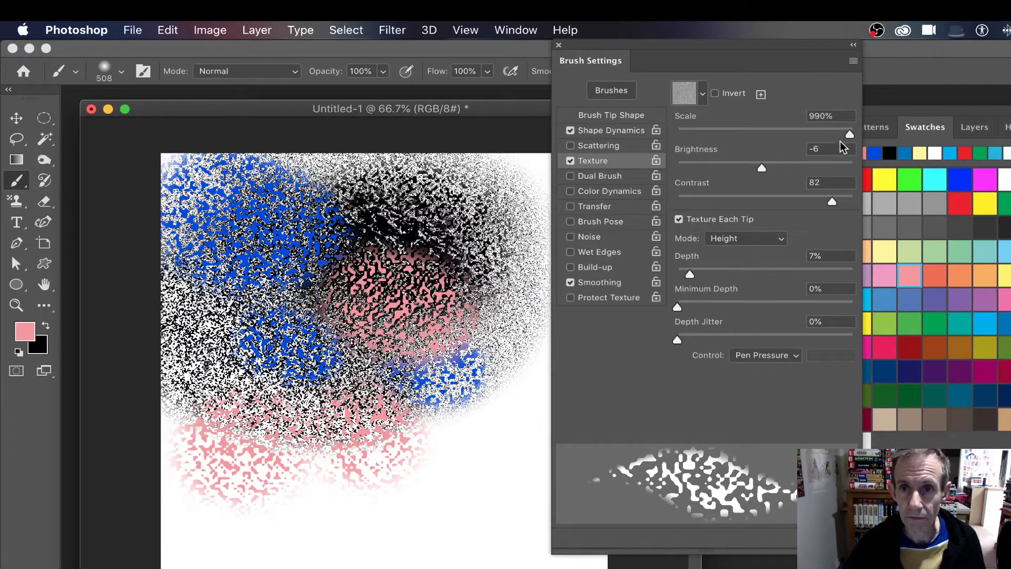
{"action": "left_click_drag", "start_coordinate": [851, 134], "coordinate": [853, 134]}
{"action": "left_click_drag", "start_coordinate": [295, 200], "coordinate": [411, 189]}
{"action": "left_click_drag", "start_coordinate": [364, 227], "coordinate": [427, 248]}
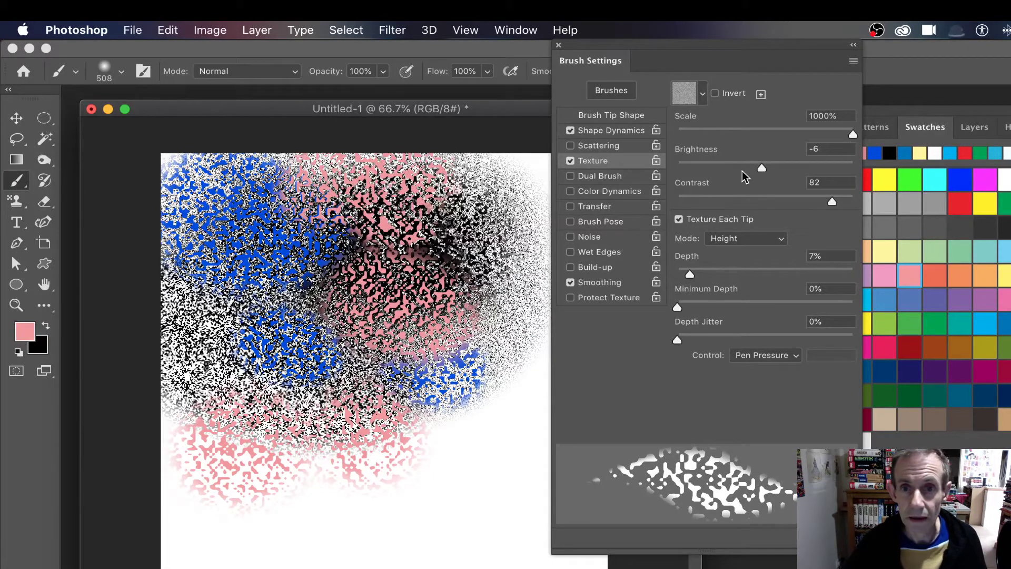
Reduce the texture scale to 54% and paint fine-grained strokes over the middle in pink and in dark red.
{"action": "left_click_drag", "start_coordinate": [760, 129], "coordinate": [724, 132]}
{"action": "mouse_move", "coordinate": [332, 305]}
{"action": "left_mouse_down"}
{"action": "mouse_move", "coordinate": [395, 322]}
{"action": "mouse_move", "coordinate": [348, 379]}
{"action": "left_mouse_up"}
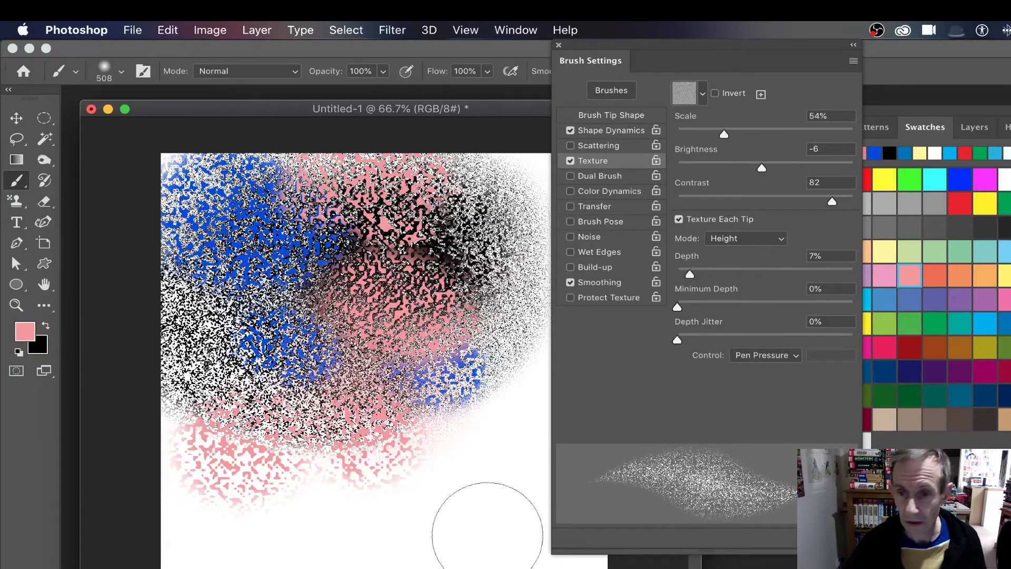
{"action": "left_click", "coordinate": [910, 347]}
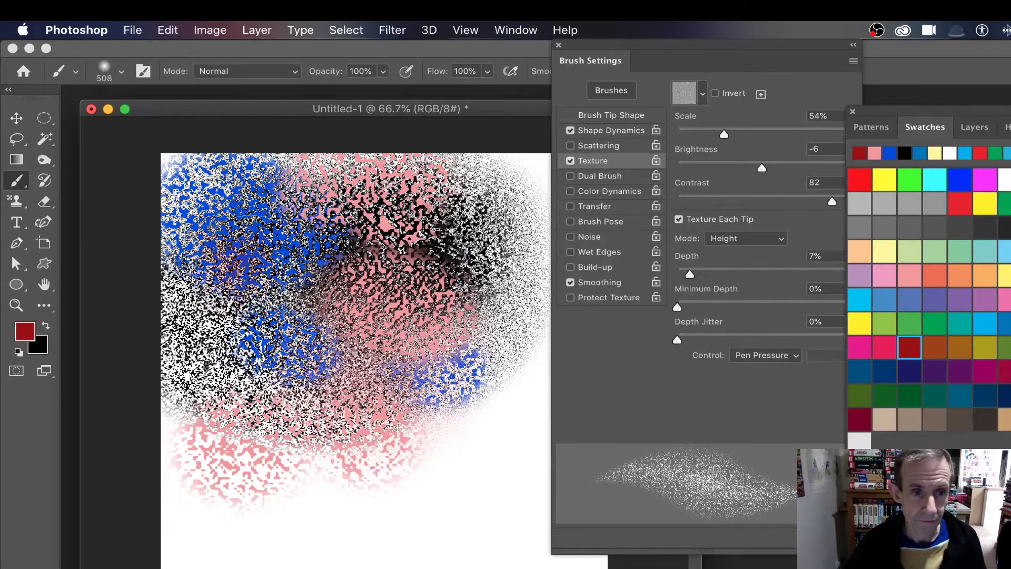
{"action": "left_click_drag", "start_coordinate": [284, 285], "coordinate": [369, 345]}
Fill the whole canvas with black at 100% opacity in Normal mode.
{"action": "left_click", "coordinate": [180, 31]}
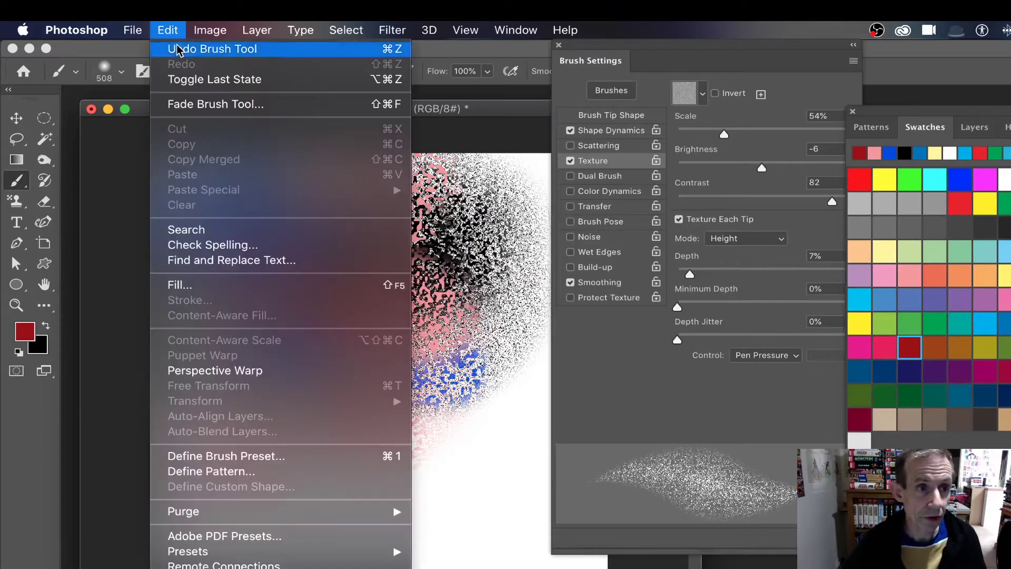
{"action": "left_click", "coordinate": [163, 295]}
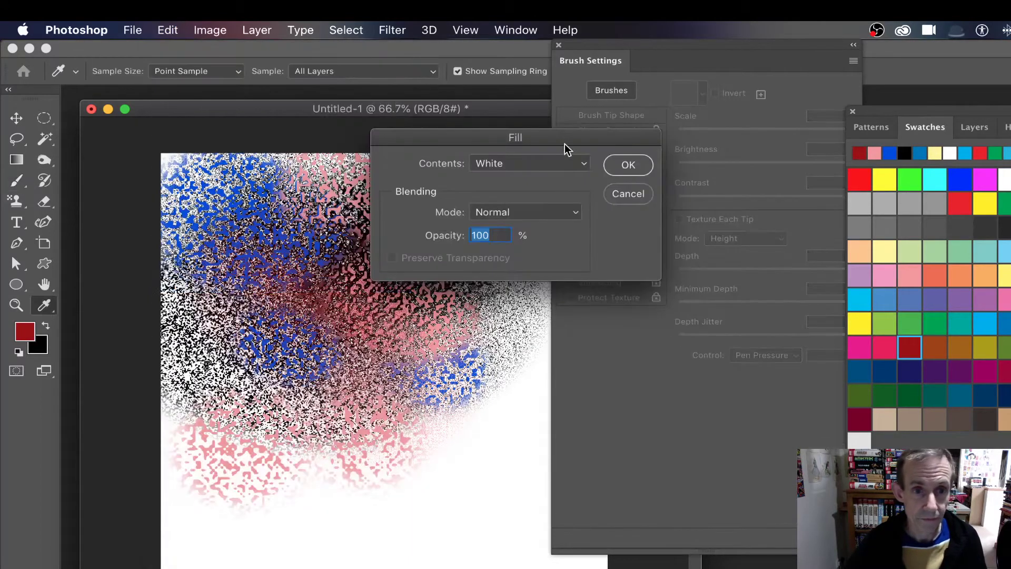
{"action": "left_click", "coordinate": [579, 163]}
{"action": "left_click", "coordinate": [516, 141]}
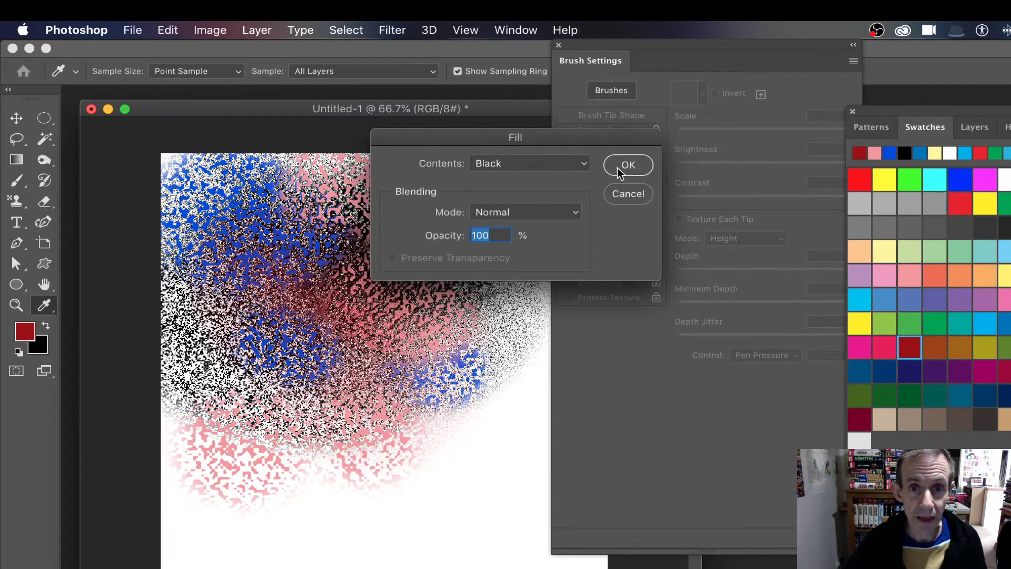
{"action": "left_click", "coordinate": [628, 163]}
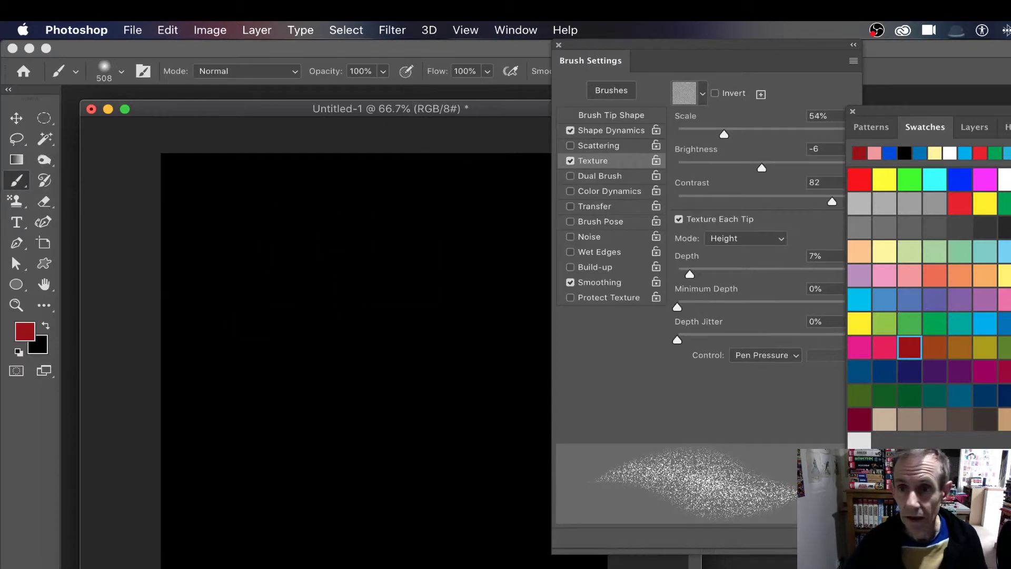
Choose white as the foreground colour, paint a grainy test stroke across the black canvas and undo it.
{"action": "left_click", "coordinate": [1005, 179]}
{"action": "mouse_move", "coordinate": [258, 213]}
{"action": "left_mouse_down"}
{"action": "mouse_move", "coordinate": [440, 279]}
{"action": "mouse_move", "coordinate": [219, 232]}
{"action": "mouse_move", "coordinate": [237, 221]}
{"action": "left_mouse_up"}
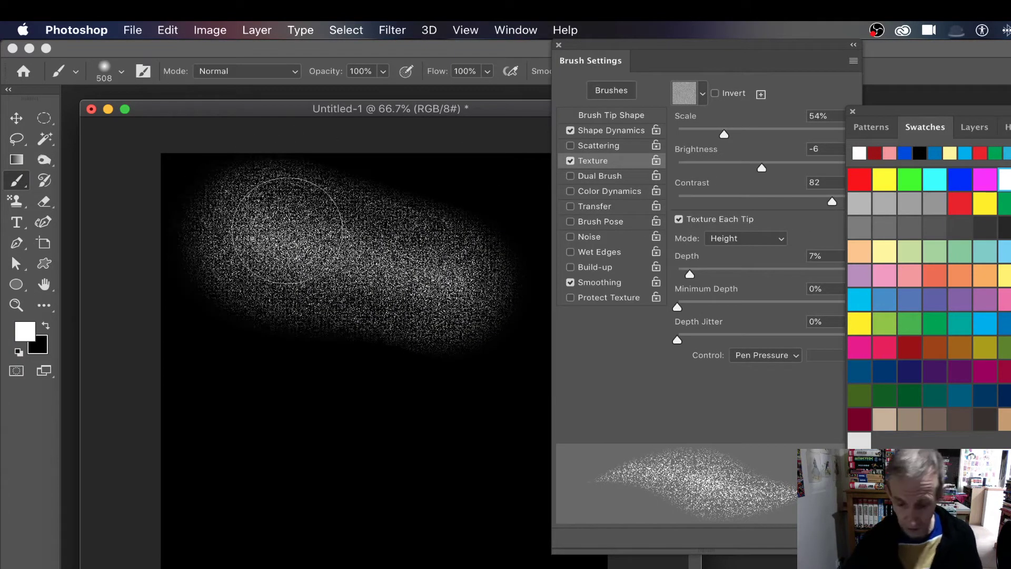
{"action": "key", "text": "super+z"}
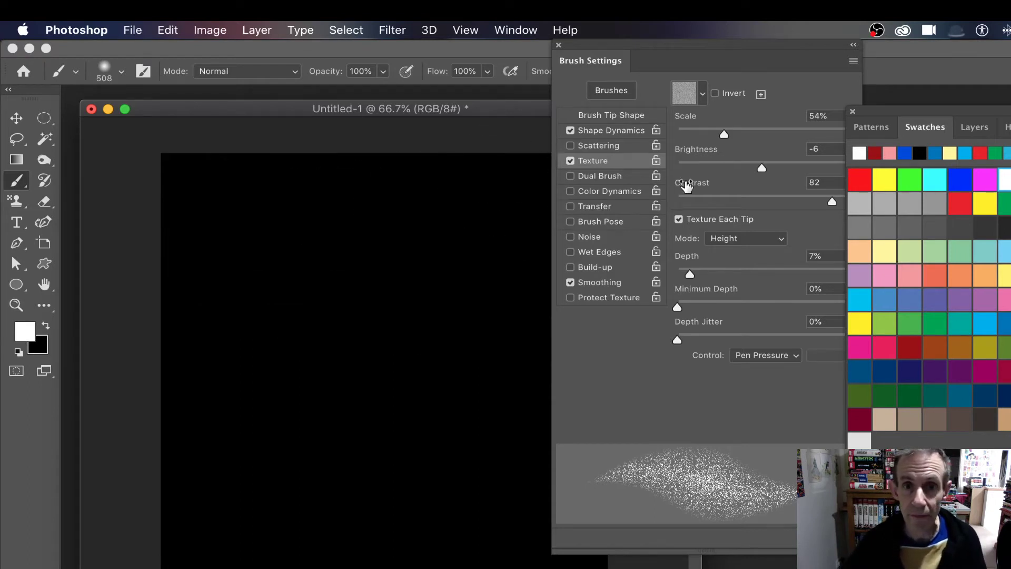
Set the texture scale to 74% and brightness to -79, paint a white test stroke on the black canvas and undo it.
{"action": "left_click_drag", "start_coordinate": [731, 129], "coordinate": [741, 131]}
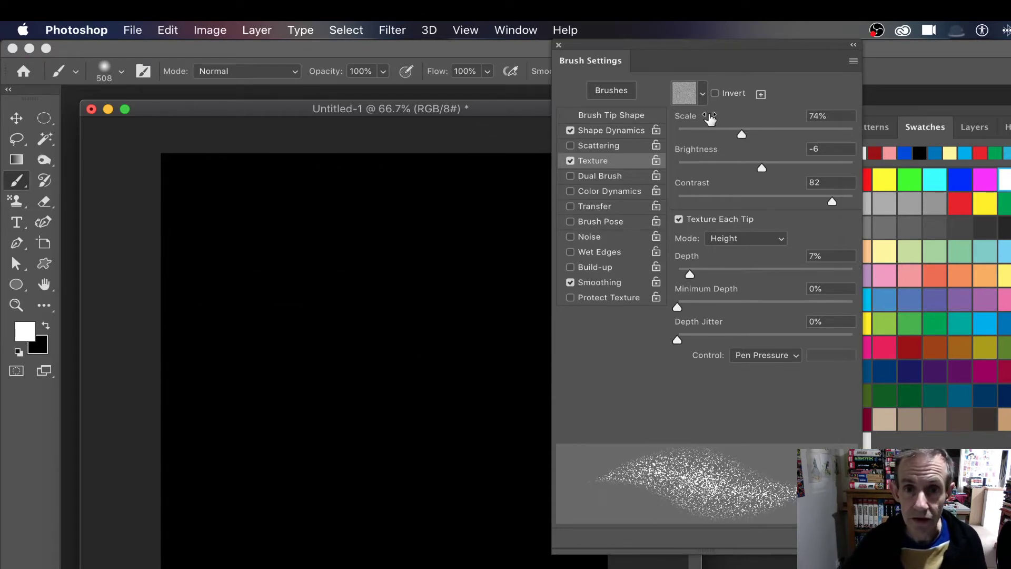
{"action": "left_click_drag", "start_coordinate": [757, 169], "coordinate": [719, 167]}
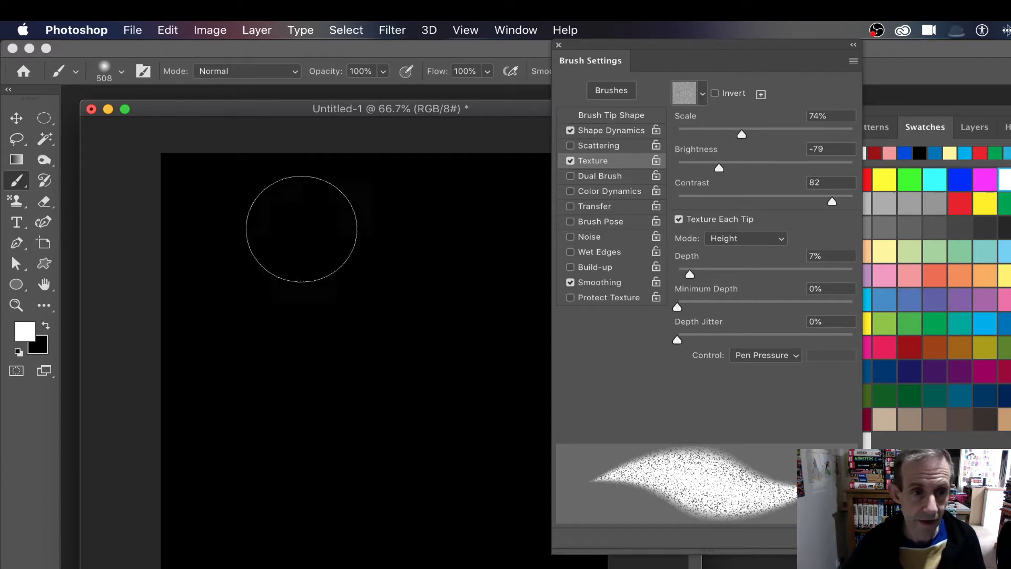
{"action": "mouse_move", "coordinate": [300, 226]}
{"action": "left_mouse_down"}
{"action": "mouse_move", "coordinate": [339, 253]}
{"action": "mouse_move", "coordinate": [508, 305]}
{"action": "left_mouse_up"}
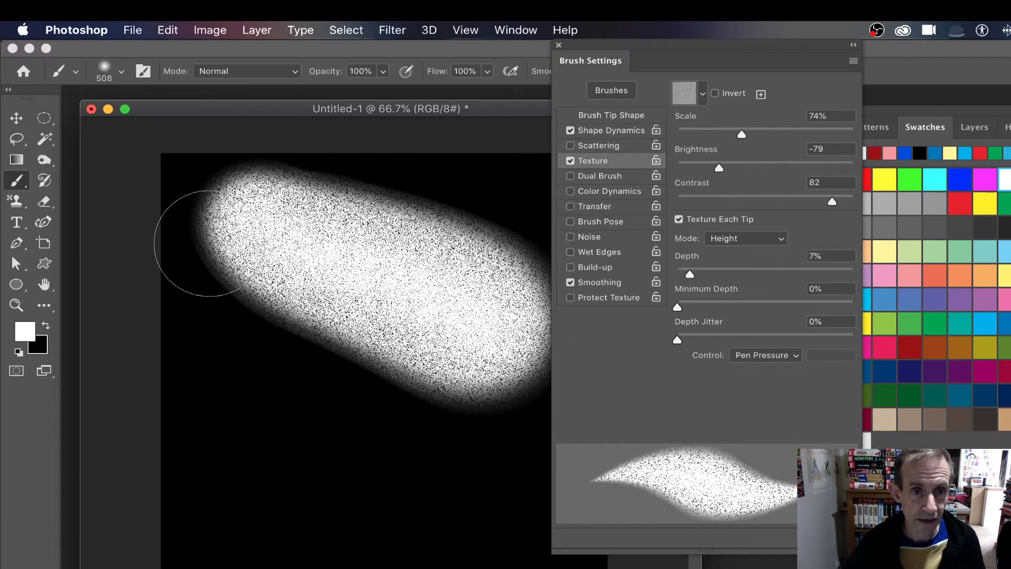
{"action": "key", "text": "super+z"}
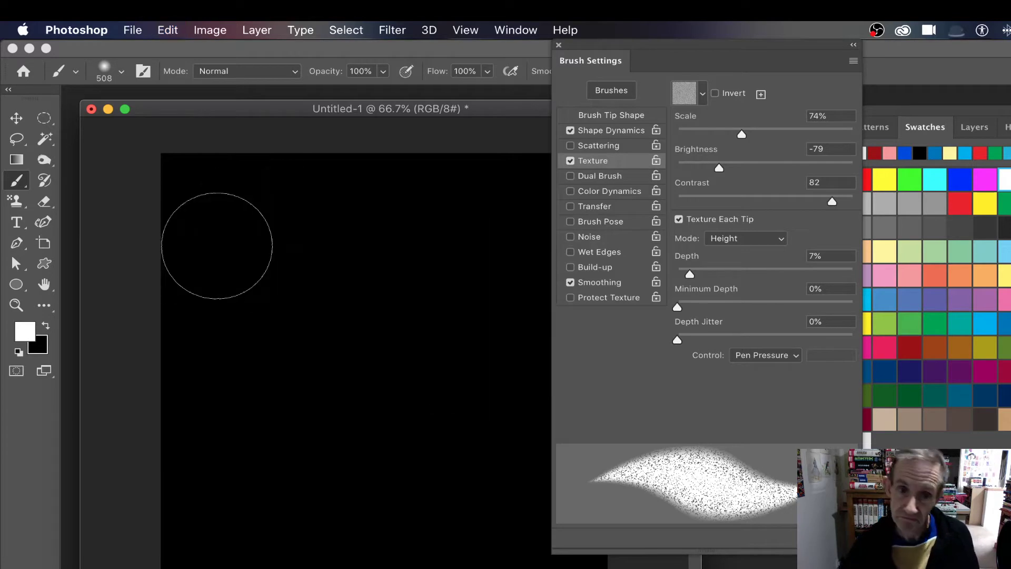
Set the texture brightness to 40, paint a white test stroke across the black canvas and undo it.
{"action": "left_click_drag", "start_coordinate": [763, 167], "coordinate": [789, 167]}
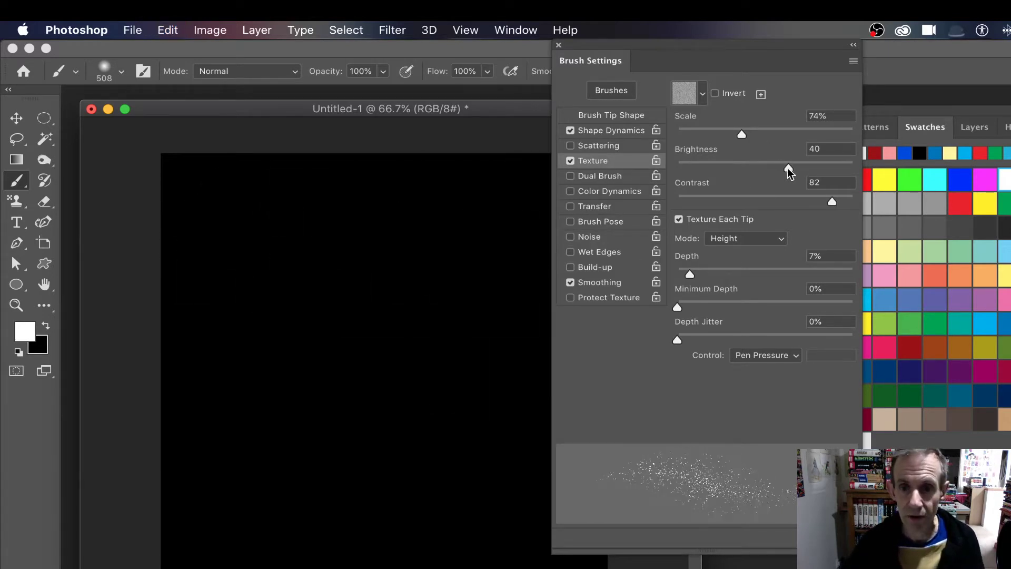
{"action": "mouse_move", "coordinate": [368, 252]}
{"action": "left_mouse_down"}
{"action": "mouse_move", "coordinate": [400, 285]}
{"action": "mouse_move", "coordinate": [499, 330]}
{"action": "mouse_move", "coordinate": [312, 265]}
{"action": "mouse_move", "coordinate": [532, 362]}
{"action": "left_mouse_up"}
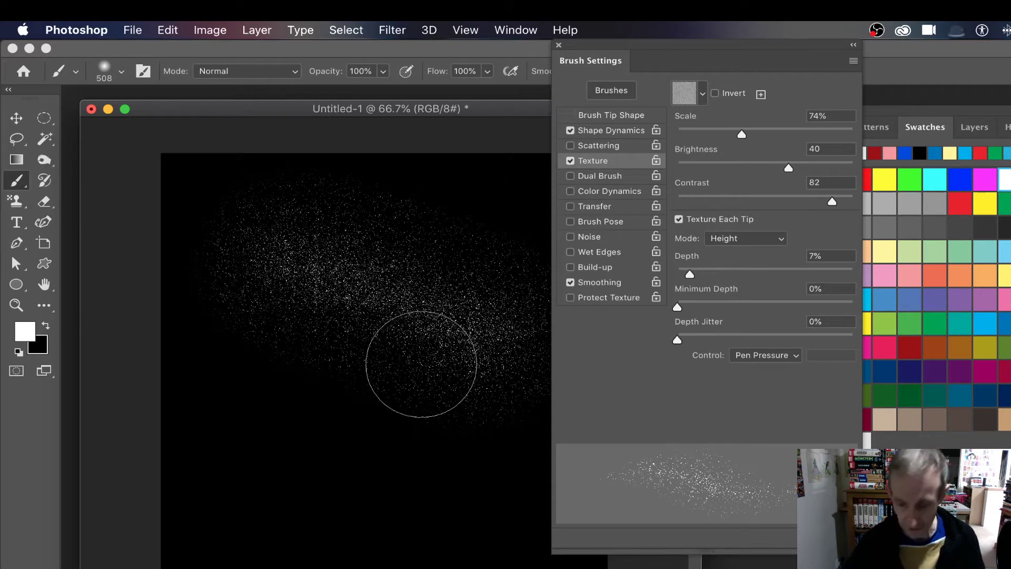
{"action": "key", "text": "ctrl+z"}
Raise the texture brightness to 81, paint a sparse white test stroke on the black canvas and undo it.
{"action": "left_click", "coordinate": [814, 168]}
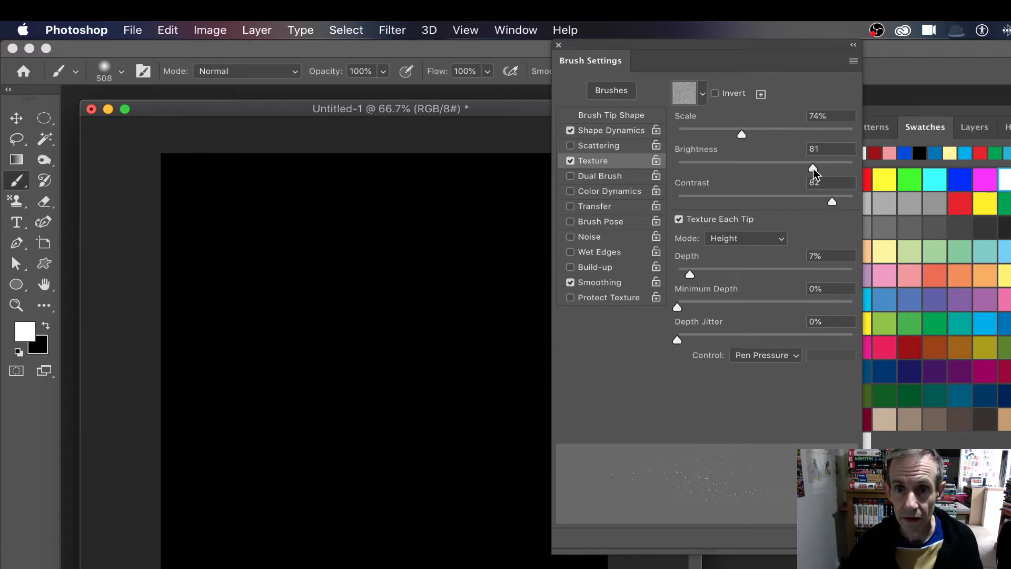
{"action": "mouse_move", "coordinate": [369, 293]}
{"action": "left_mouse_down"}
{"action": "mouse_move", "coordinate": [333, 276]}
{"action": "mouse_move", "coordinate": [471, 342]}
{"action": "mouse_move", "coordinate": [267, 256]}
{"action": "mouse_move", "coordinate": [332, 359]}
{"action": "mouse_move", "coordinate": [340, 452]}
{"action": "mouse_move", "coordinate": [234, 307]}
{"action": "mouse_move", "coordinate": [406, 263]}
{"action": "mouse_move", "coordinate": [318, 384]}
{"action": "left_mouse_up"}
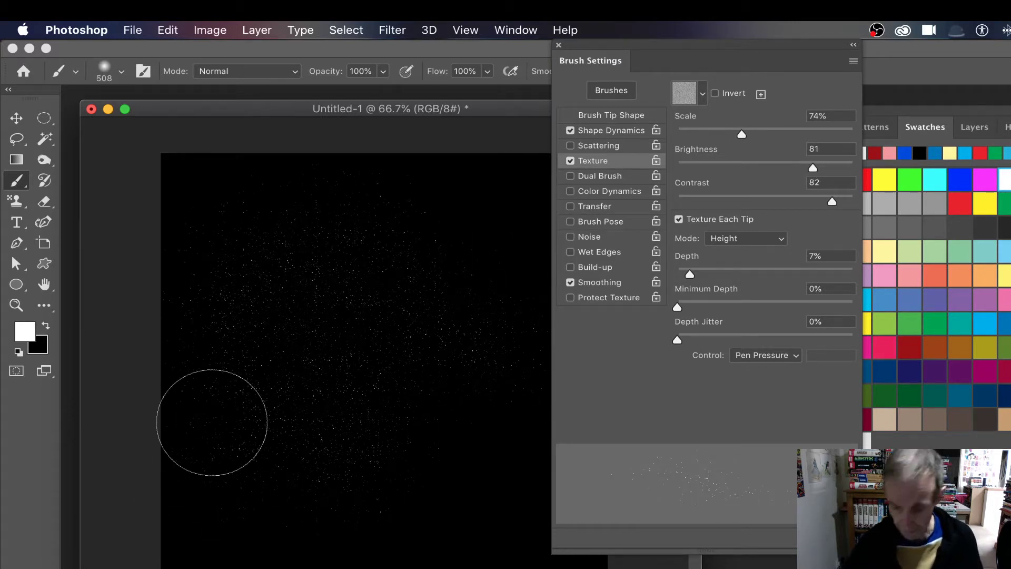
{"action": "key", "text": "super+z"}
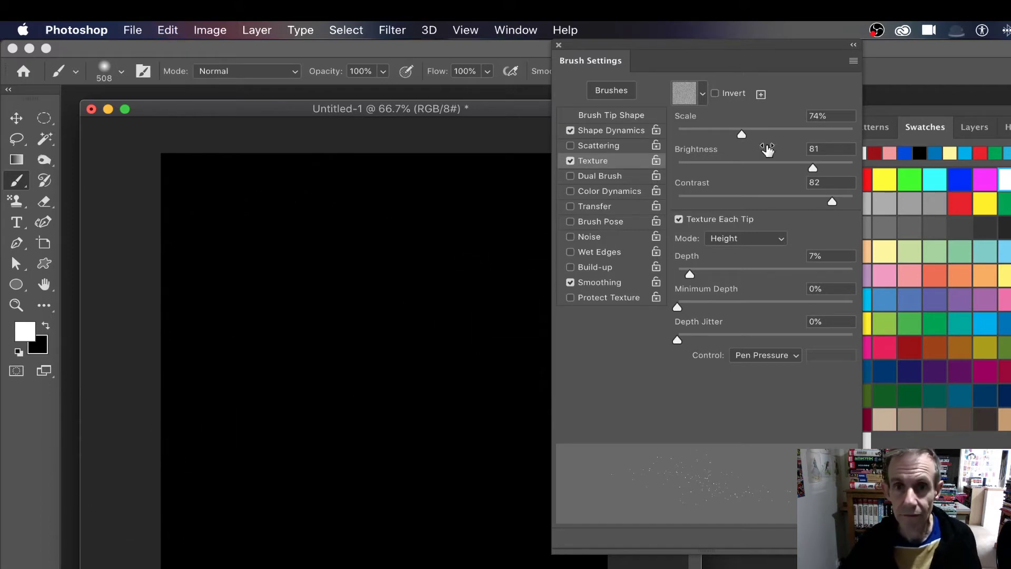
Increase the texture scale to 151% and paint overlapping white speckled strokes over the upper part of the black canvas.
{"action": "left_click", "coordinate": [788, 134]}
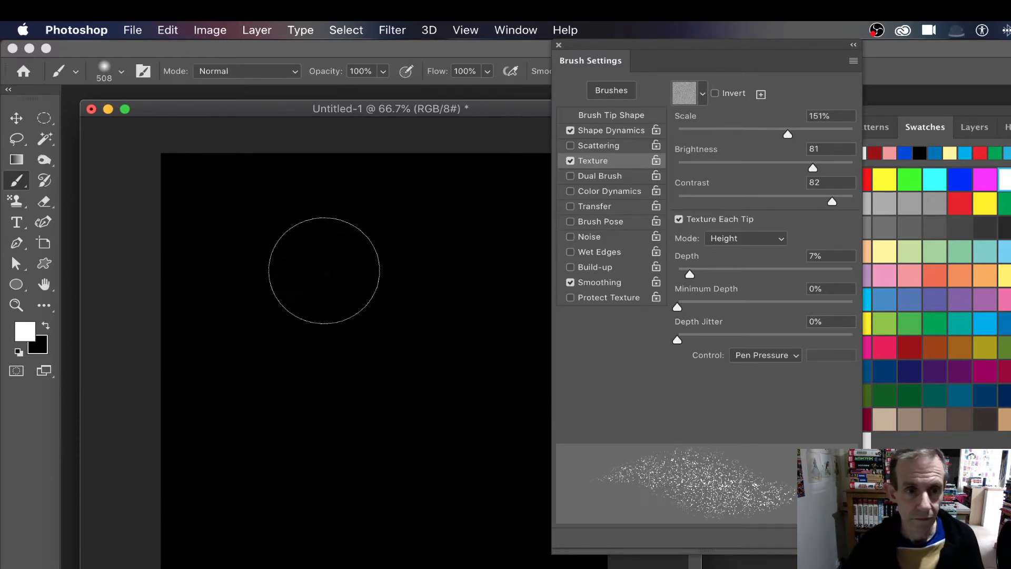
{"action": "mouse_move", "coordinate": [316, 269]}
{"action": "left_mouse_down"}
{"action": "mouse_move", "coordinate": [477, 368]}
{"action": "mouse_move", "coordinate": [312, 293]}
{"action": "mouse_move", "coordinate": [220, 286]}
{"action": "mouse_move", "coordinate": [413, 379]}
{"action": "mouse_move", "coordinate": [343, 400]}
{"action": "left_mouse_up"}
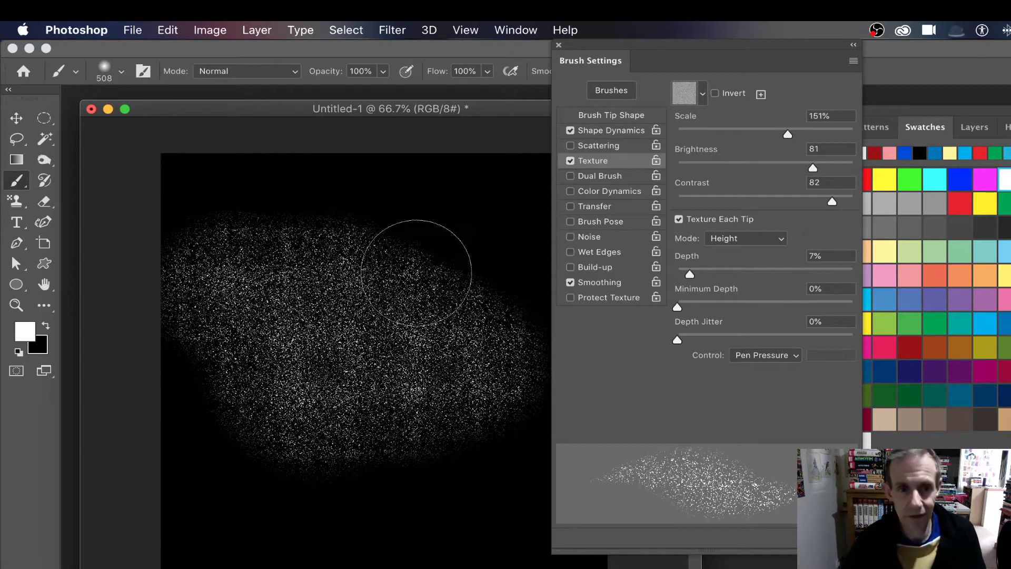
{"action": "mouse_move", "coordinate": [406, 260]}
{"action": "left_mouse_down"}
{"action": "mouse_move", "coordinate": [386, 251]}
{"action": "mouse_move", "coordinate": [319, 253]}
{"action": "left_mouse_up"}
{"action": "right_click", "coordinate": [406, 237]}
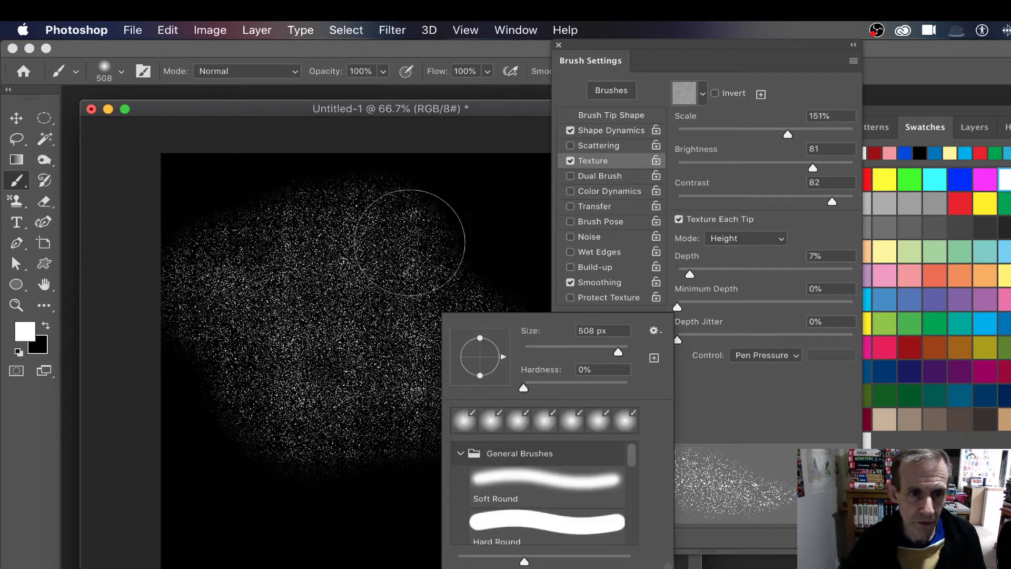
{"action": "key", "text": "Escape"}
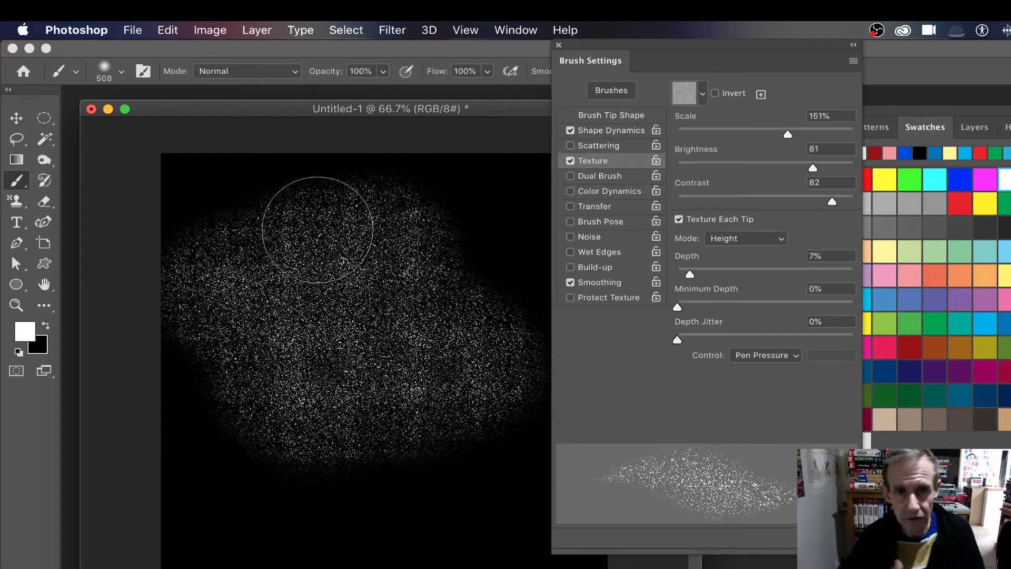
{"action": "mouse_move", "coordinate": [422, 240]}
{"action": "left_mouse_down"}
{"action": "mouse_move", "coordinate": [450, 258]}
{"action": "mouse_move", "coordinate": [428, 173]}
{"action": "left_mouse_up"}
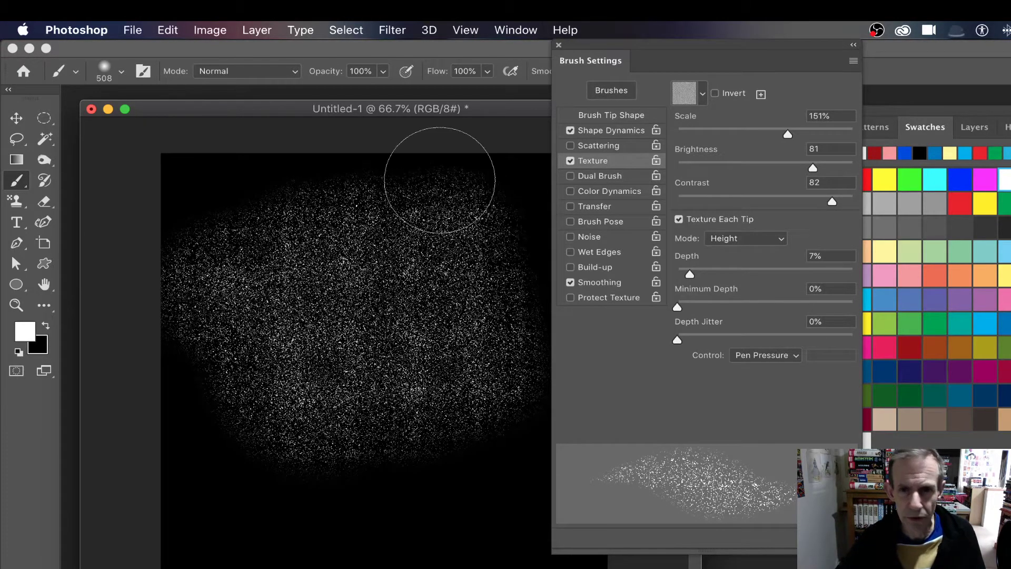
Increase the texture scale to 405% and paint coarse-grained white strokes over the existing speckles.
{"action": "left_click_drag", "start_coordinate": [821, 133], "coordinate": [827, 133]}
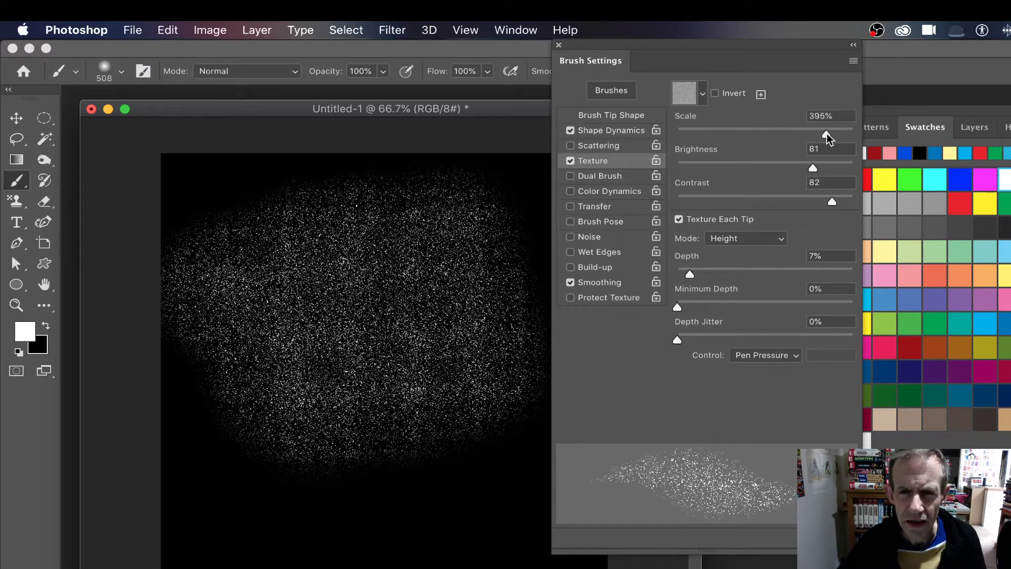
{"action": "mouse_move", "coordinate": [237, 211]}
{"action": "left_mouse_down"}
{"action": "mouse_move", "coordinate": [198, 221]}
{"action": "mouse_move", "coordinate": [417, 237]}
{"action": "mouse_move", "coordinate": [451, 219]}
{"action": "mouse_move", "coordinate": [434, 177]}
{"action": "mouse_move", "coordinate": [527, 189]}
{"action": "left_mouse_up"}
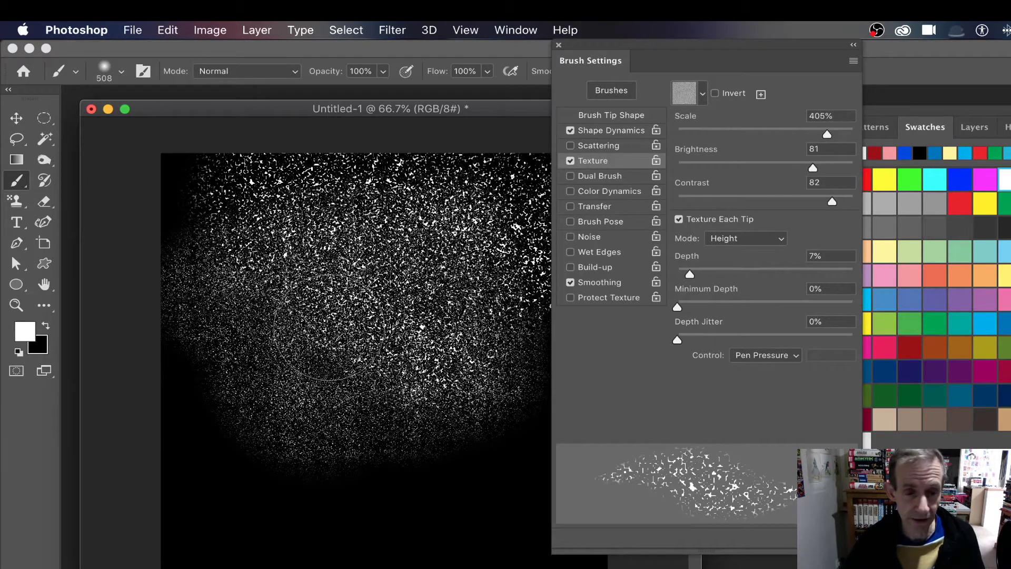
{"action": "mouse_move", "coordinate": [326, 326]}
{"action": "left_mouse_down"}
{"action": "mouse_move", "coordinate": [353, 373]}
{"action": "mouse_move", "coordinate": [430, 436]}
{"action": "mouse_move", "coordinate": [300, 400]}
{"action": "left_mouse_up"}
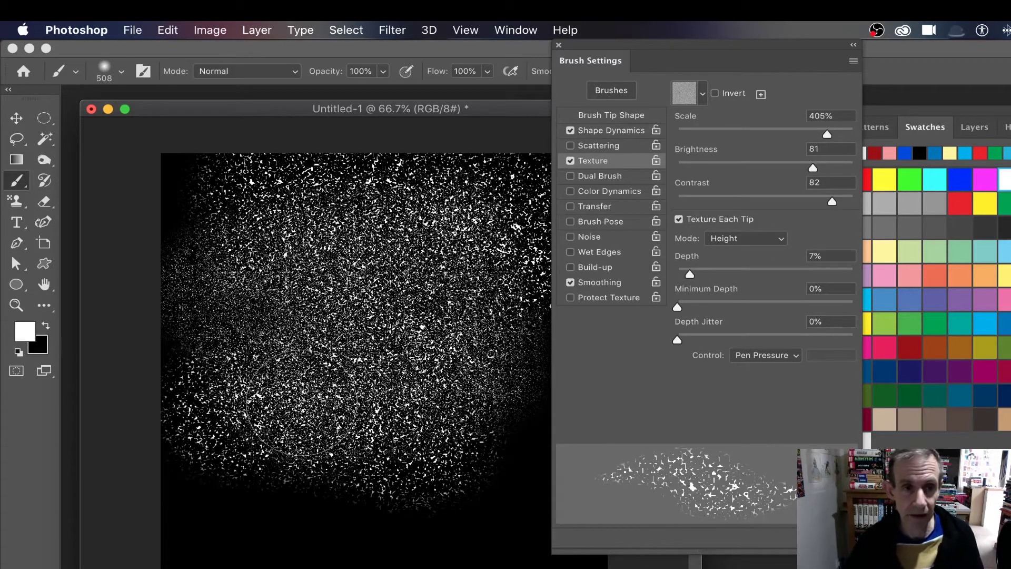
{"action": "left_click_drag", "start_coordinate": [410, 316], "coordinate": [174, 338]}
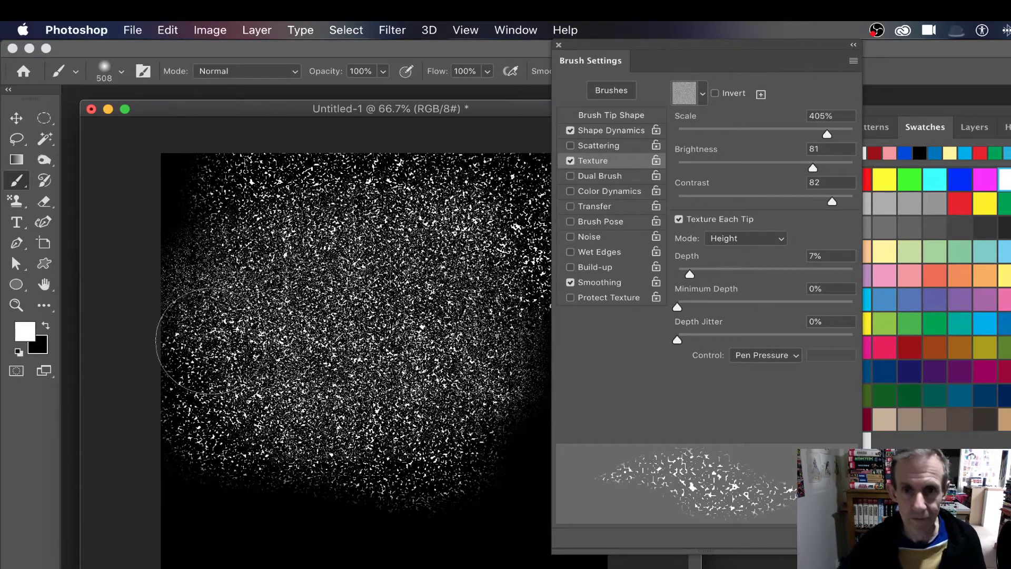
Reduce the texture scale to 73% and undo the white speckled strokes together with the black canvas fill.
{"action": "left_click_drag", "start_coordinate": [765, 136], "coordinate": [737, 132]}
{"action": "key", "text": "super+z"}
{"action": "key", "text": "super+z"}
{"action": "key", "text": "super+z"}
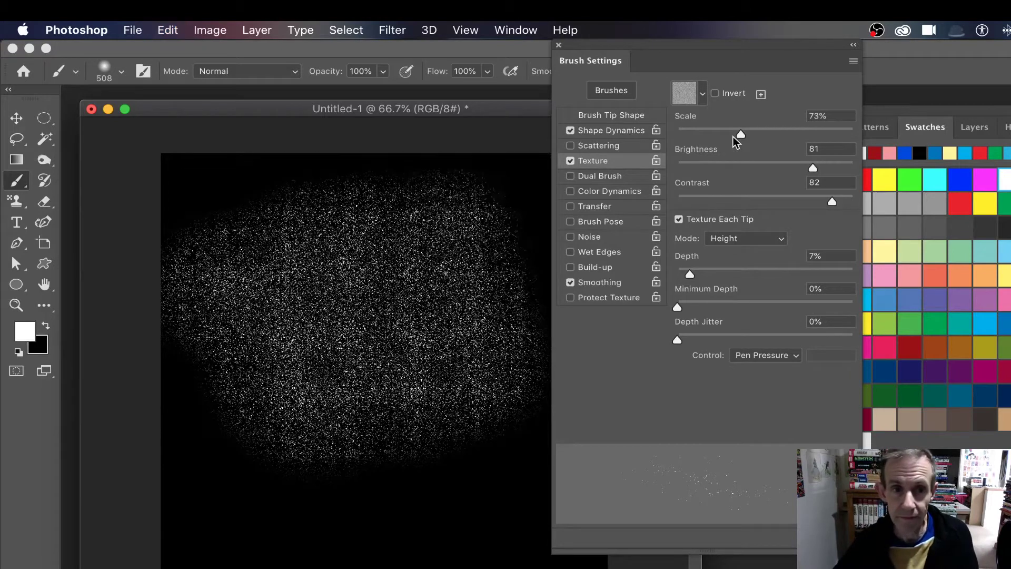
{"action": "key", "text": "super+z"}
{"action": "key", "text": "super+z"}
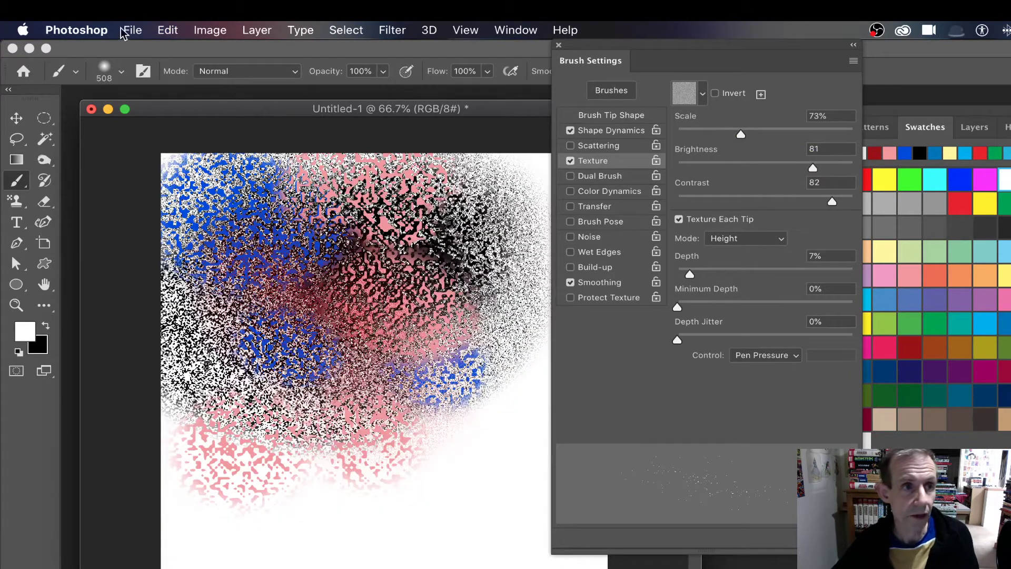
Fill the coloured test canvas with black again, using Normal mode at 100% opacity.
{"action": "left_click", "coordinate": [168, 30]}
{"action": "left_click", "coordinate": [185, 285]}
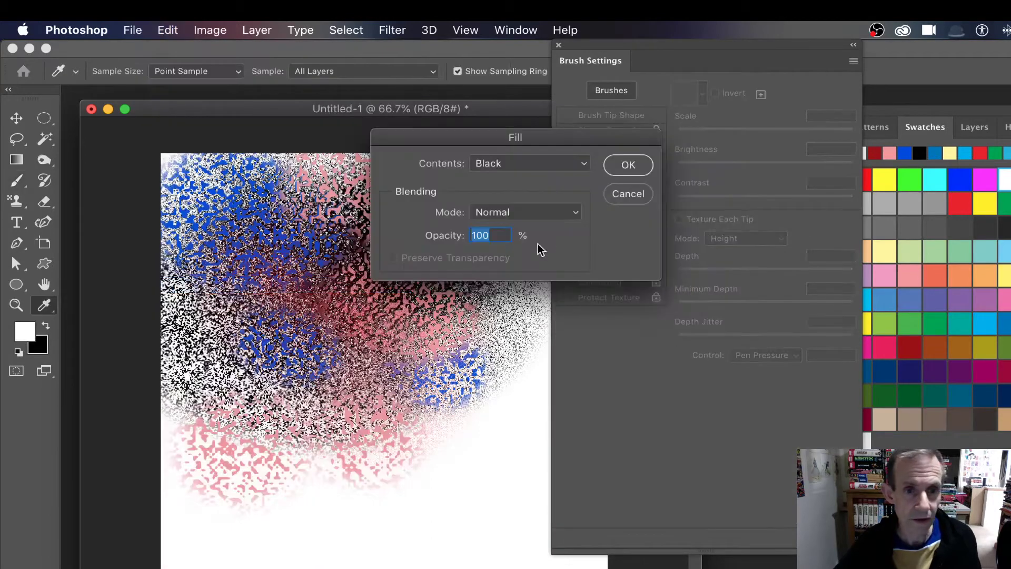
{"action": "left_click", "coordinate": [617, 163]}
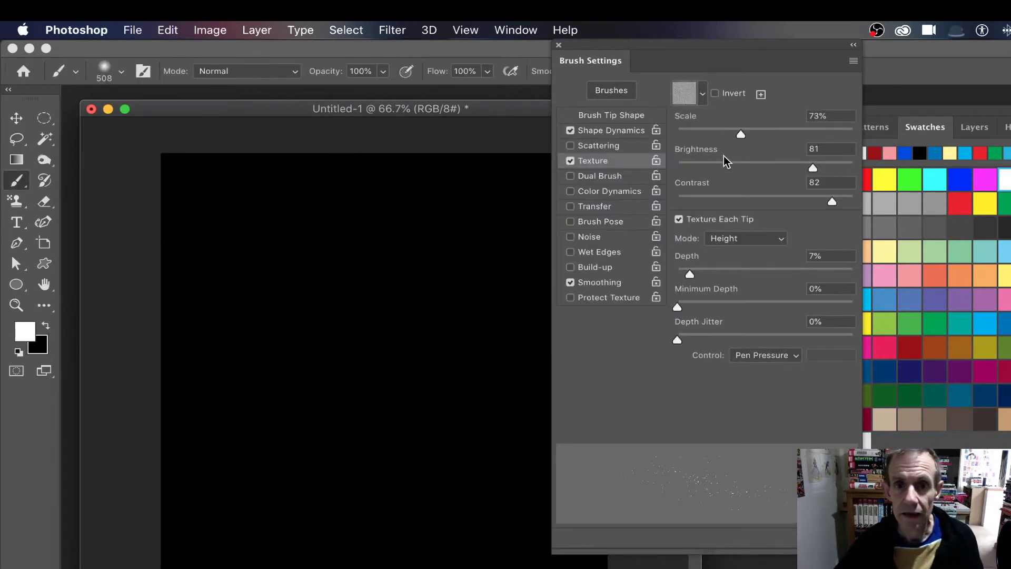
Set the texture brightness to -13 and contrast to -19, paint a white test stroke and undo it.
{"action": "left_click_drag", "start_coordinate": [812, 168], "coordinate": [756, 166]}
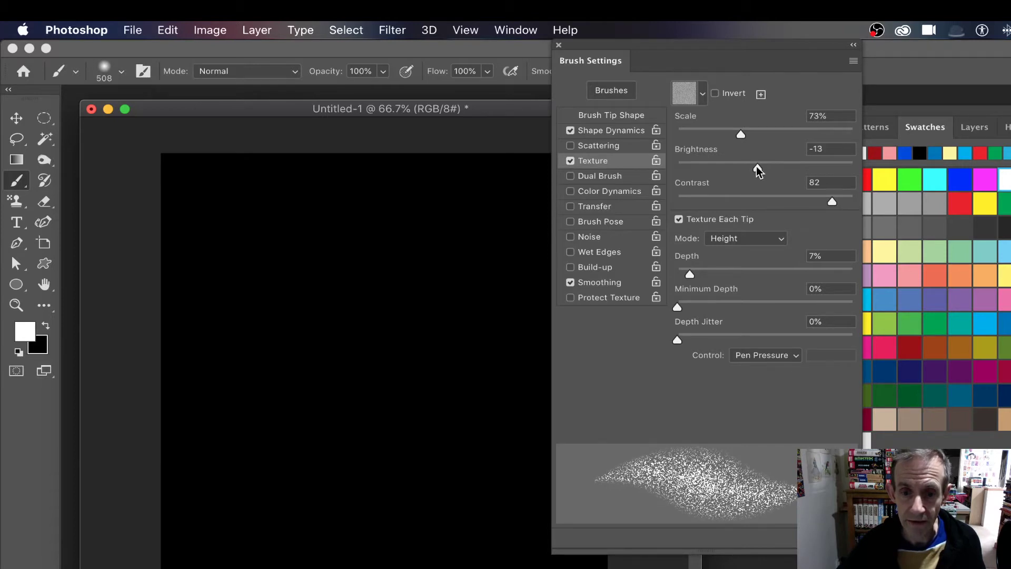
{"action": "left_click_drag", "start_coordinate": [819, 207], "coordinate": [714, 201]}
{"action": "mouse_move", "coordinate": [252, 200]}
{"action": "left_mouse_down"}
{"action": "mouse_move", "coordinate": [308, 238]}
{"action": "mouse_move", "coordinate": [487, 293]}
{"action": "mouse_move", "coordinate": [286, 226]}
{"action": "left_mouse_up"}
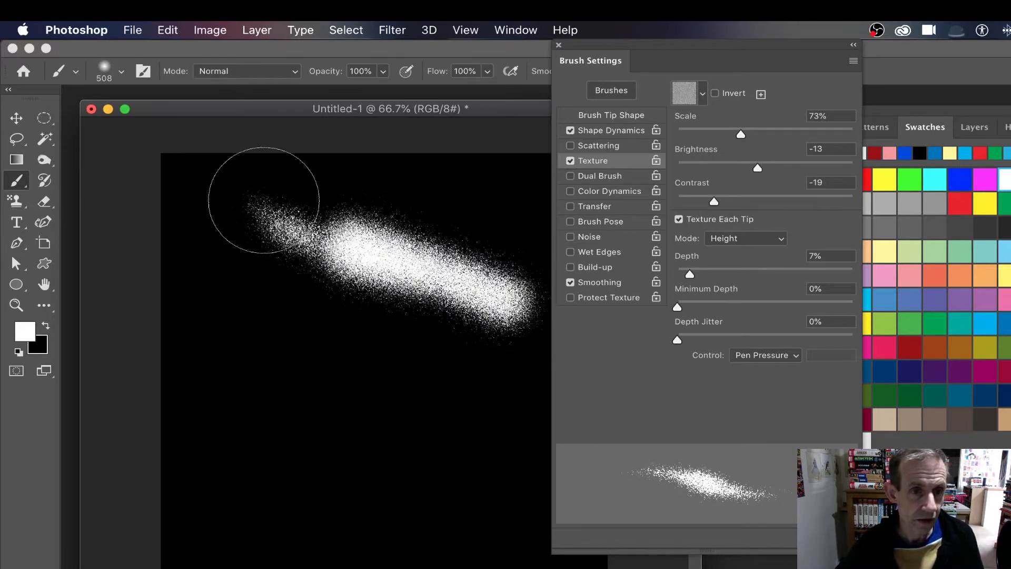
{"action": "key", "text": "super+z"}
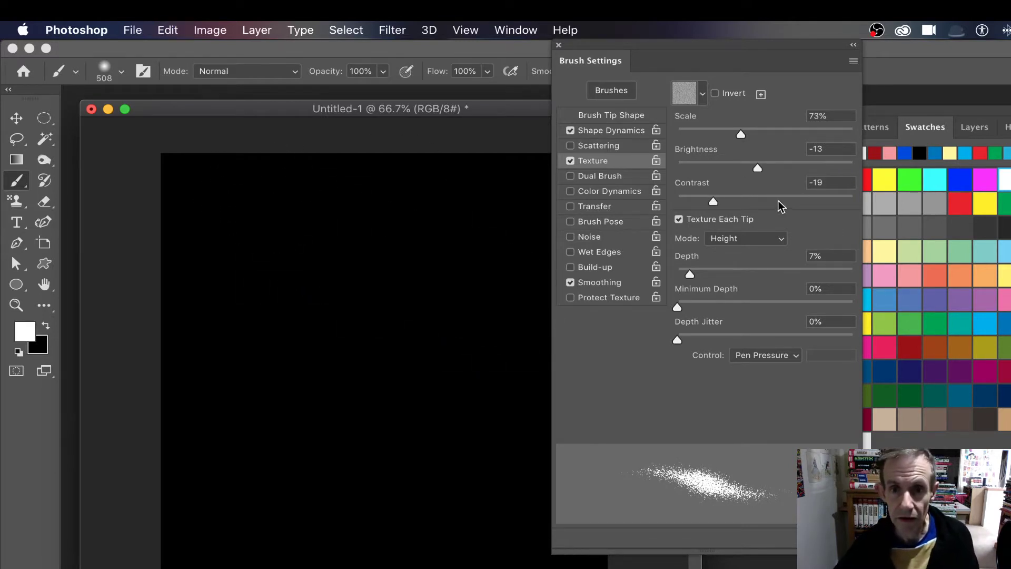
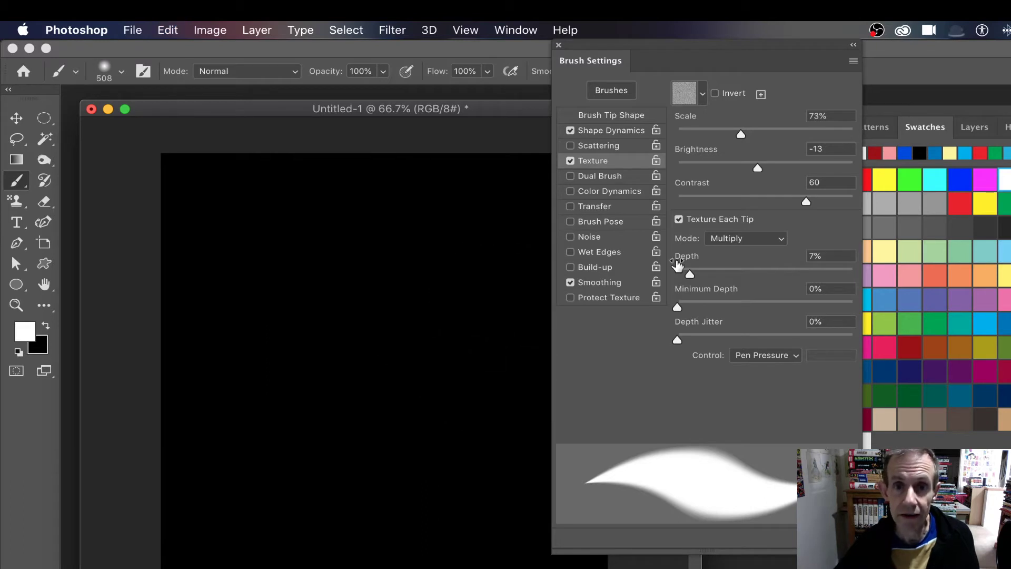
Set the texture mode to Height, paint white test strokes at 16% and at 11% depth, and undo each one.
{"action": "left_click", "coordinate": [740, 238]}
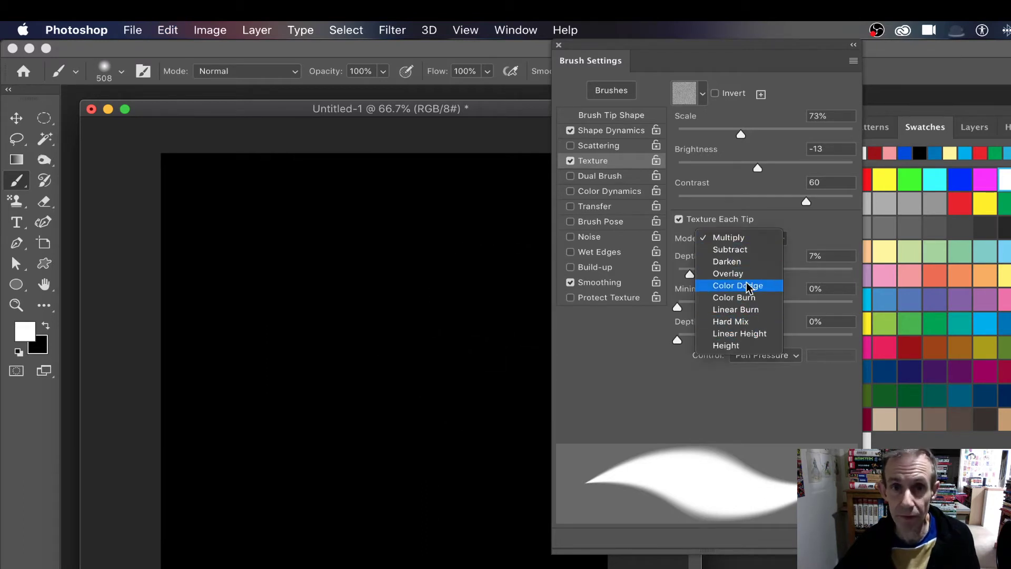
{"action": "left_click", "coordinate": [752, 346]}
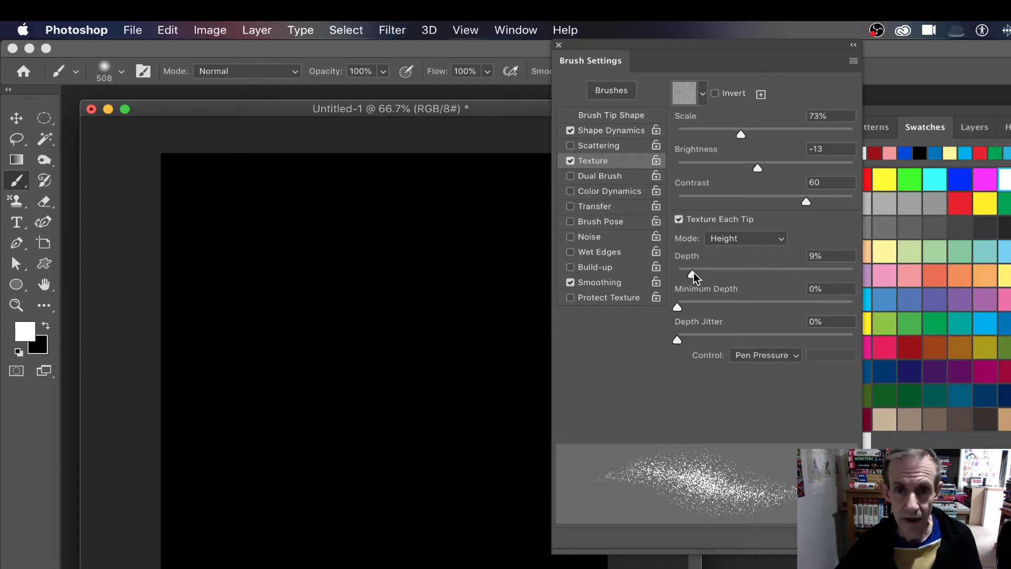
{"action": "left_click_drag", "start_coordinate": [694, 278], "coordinate": [708, 278]}
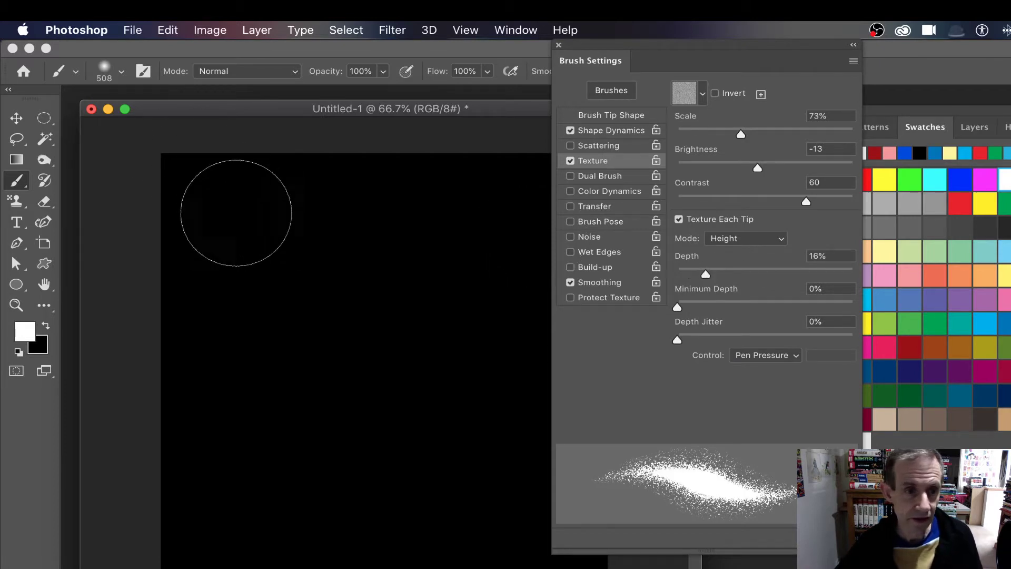
{"action": "mouse_move", "coordinate": [237, 207]}
{"action": "left_mouse_down"}
{"action": "mouse_move", "coordinate": [369, 263]}
{"action": "mouse_move", "coordinate": [459, 370]}
{"action": "mouse_move", "coordinate": [337, 453]}
{"action": "left_mouse_up"}
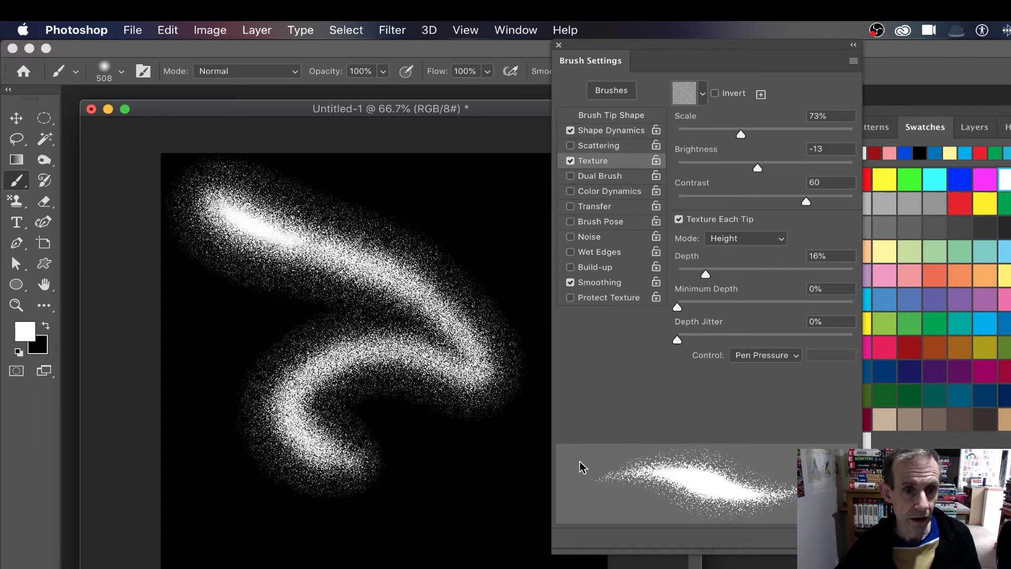
{"action": "key", "text": "super+z"}
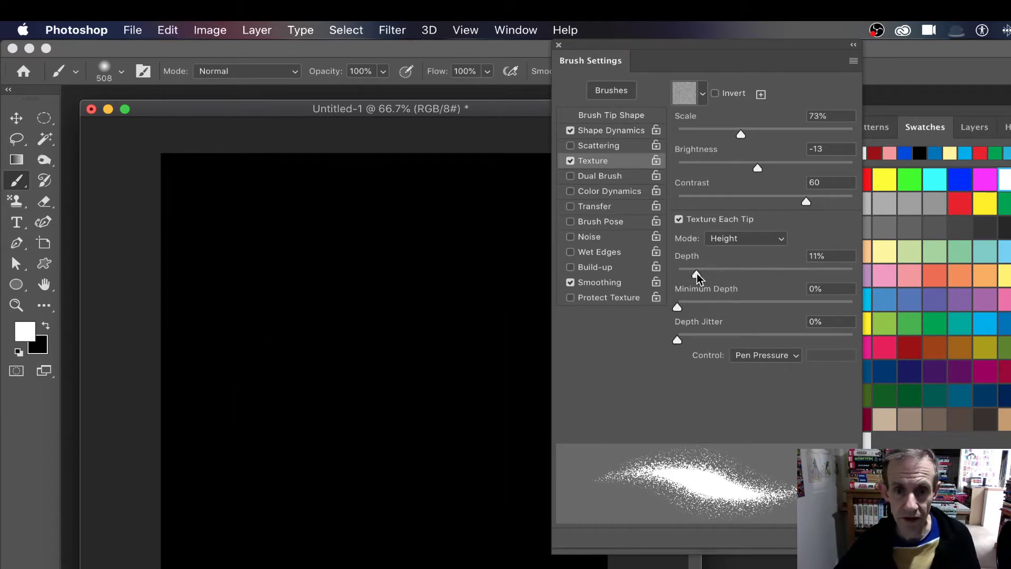
{"action": "mouse_move", "coordinate": [203, 203]}
{"action": "left_mouse_down"}
{"action": "mouse_move", "coordinate": [440, 290]}
{"action": "mouse_move", "coordinate": [408, 354]}
{"action": "mouse_move", "coordinate": [343, 425]}
{"action": "mouse_move", "coordinate": [266, 537]}
{"action": "left_mouse_up"}
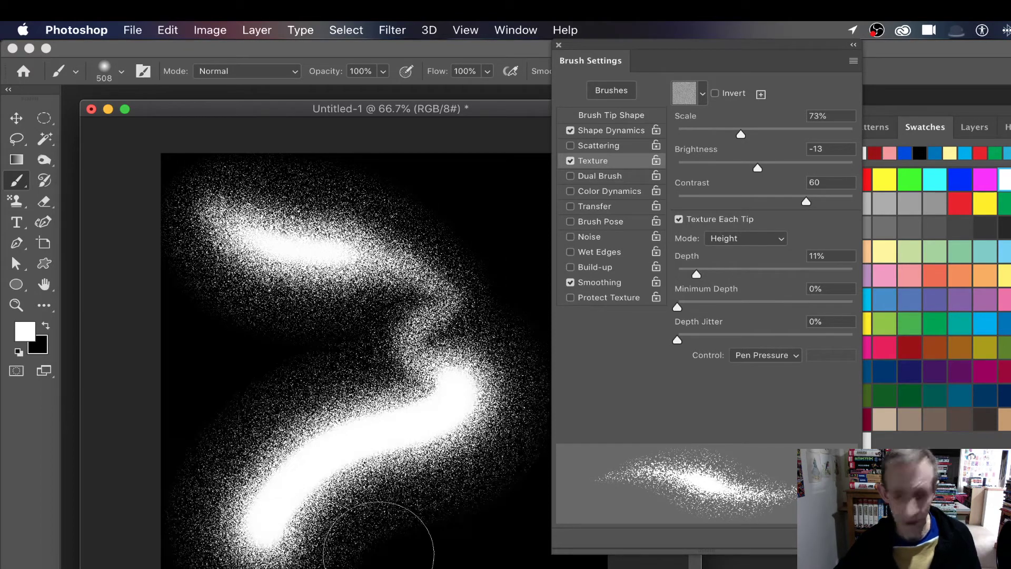
{"action": "key", "text": "super+z"}
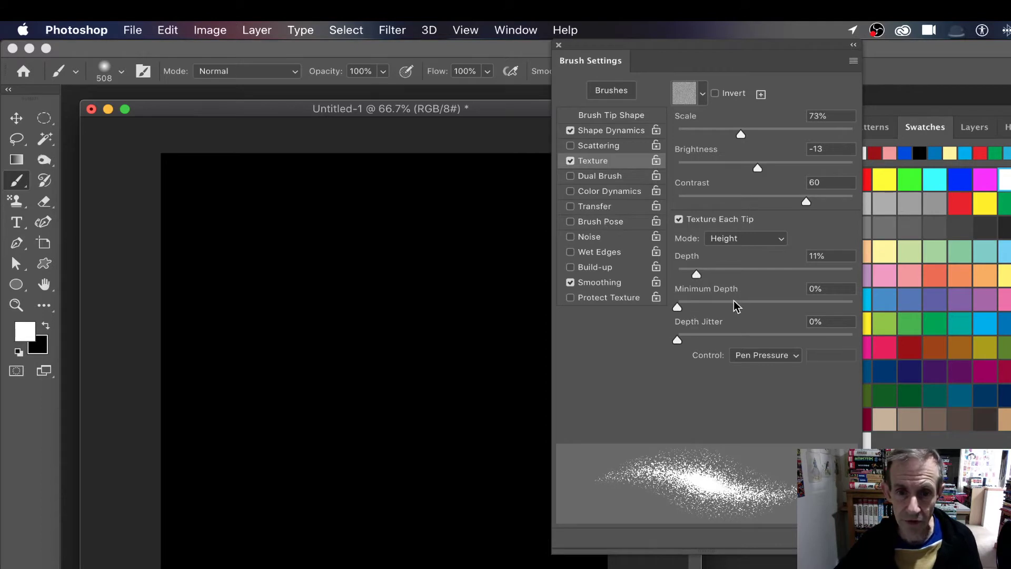
Set the minimum depth to 43% and depth jitter to 71%, paint a short white test stroke and undo it.
{"action": "left_click_drag", "start_coordinate": [757, 339], "coordinate": [772, 337]}
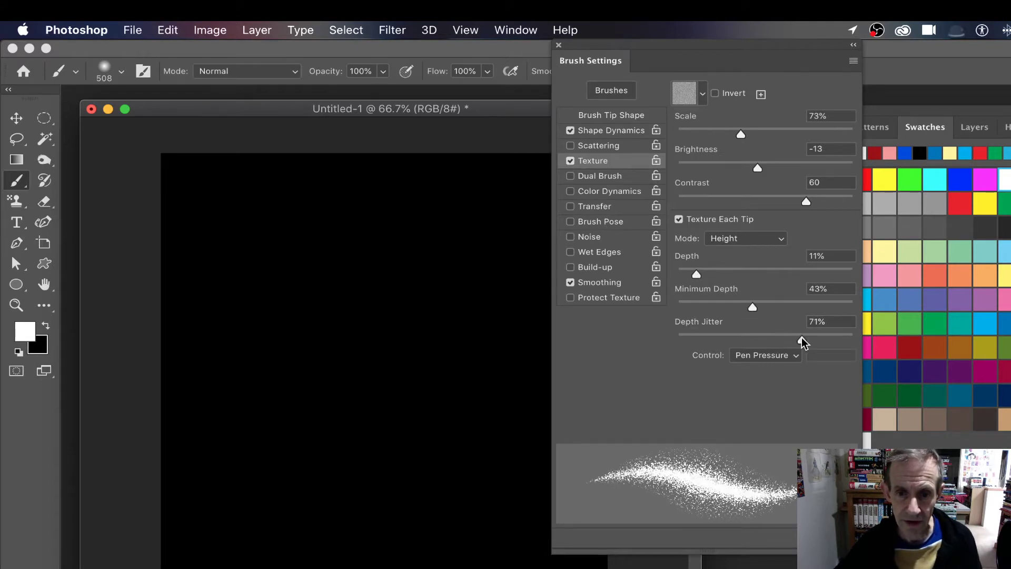
{"action": "mouse_move", "coordinate": [369, 211]}
{"action": "left_mouse_down"}
{"action": "mouse_move", "coordinate": [471, 310]}
{"action": "mouse_move", "coordinate": [328, 324]}
{"action": "mouse_move", "coordinate": [324, 411]}
{"action": "mouse_move", "coordinate": [257, 406]}
{"action": "mouse_move", "coordinate": [283, 180]}
{"action": "mouse_move", "coordinate": [316, 214]}
{"action": "left_mouse_up"}
{"action": "key", "text": "super+z"}
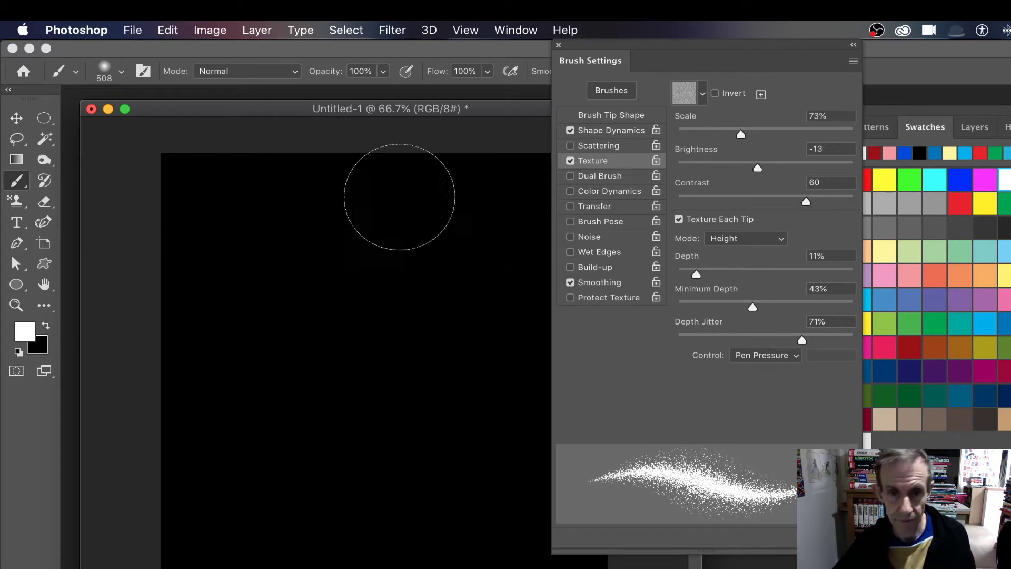
Reset minimum depth and depth jitter to 0%, set the depth to 6% and paint a white grainy stroke on the black canvas.
{"action": "left_click", "coordinate": [677, 307]}
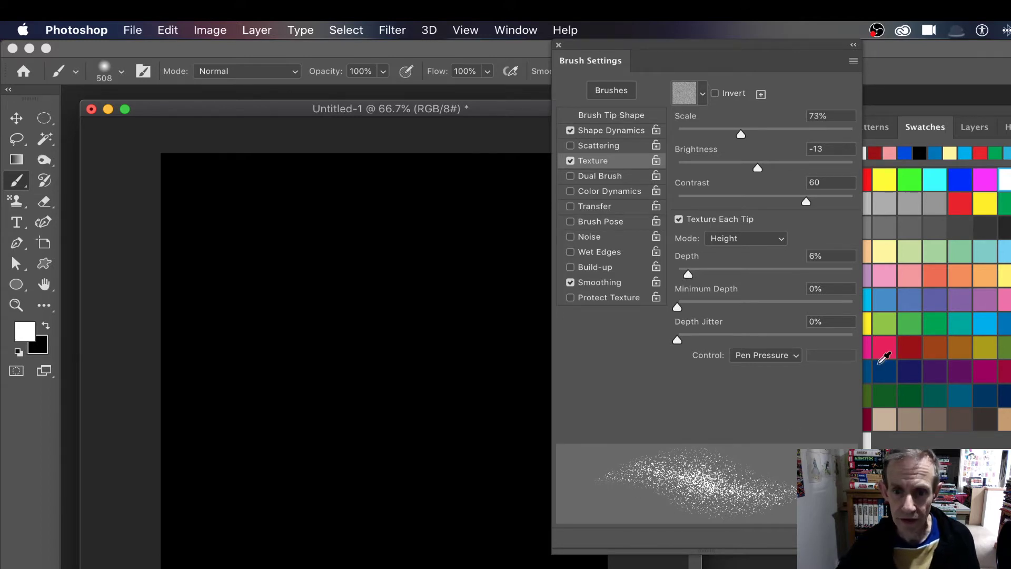
{"action": "mouse_move", "coordinate": [235, 235]}
{"action": "left_mouse_down"}
{"action": "mouse_move", "coordinate": [451, 290]}
{"action": "mouse_move", "coordinate": [385, 299]}
{"action": "mouse_move", "coordinate": [351, 341]}
{"action": "mouse_move", "coordinate": [350, 401]}
{"action": "mouse_move", "coordinate": [447, 209]}
{"action": "mouse_move", "coordinate": [548, 196]}
{"action": "left_mouse_up"}
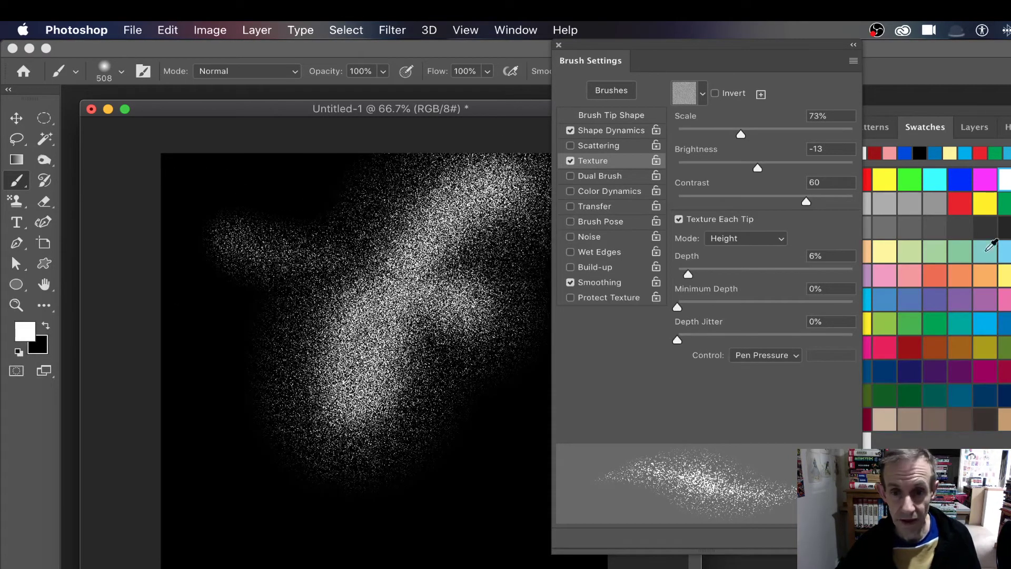
Set the texture depth control to Off and paint a long, curving white grainy stroke around the existing one.
{"action": "left_click", "coordinate": [765, 355]}
{"action": "left_click", "coordinate": [744, 330]}
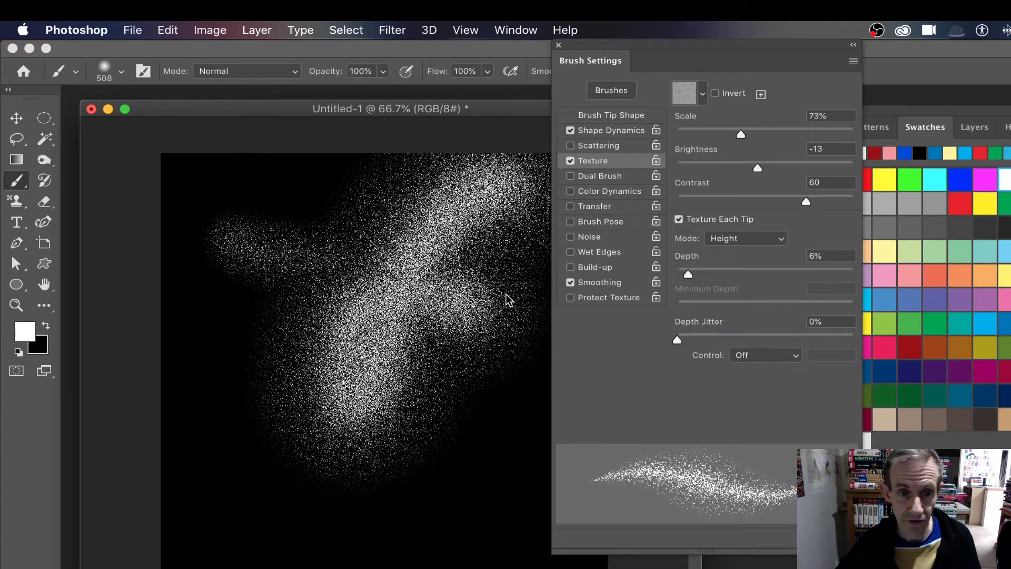
{"action": "mouse_move", "coordinate": [497, 444]}
{"action": "left_mouse_down"}
{"action": "mouse_move", "coordinate": [459, 506]}
{"action": "mouse_move", "coordinate": [313, 515]}
{"action": "mouse_move", "coordinate": [208, 444]}
{"action": "mouse_move", "coordinate": [235, 326]}
{"action": "mouse_move", "coordinate": [229, 344]}
{"action": "mouse_move", "coordinate": [284, 261]}
{"action": "mouse_move", "coordinate": [299, 190]}
{"action": "mouse_move", "coordinate": [413, 416]}
{"action": "left_mouse_up"}
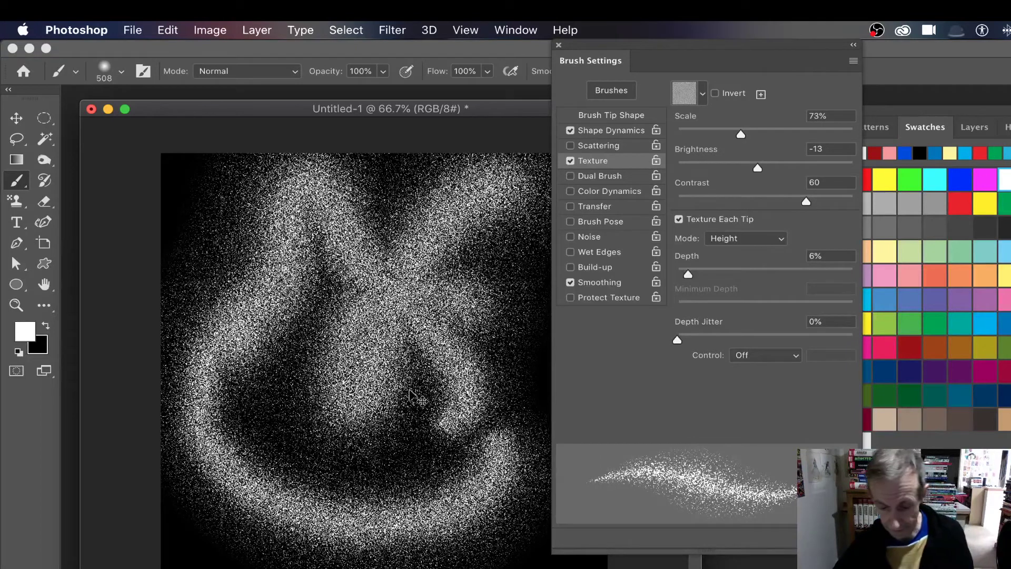
Undo the white strokes, choose the light green swatch and paint a long looping grainy stroke on the black canvas.
{"action": "key", "text": "super+z"}
{"action": "key", "text": "super+z"}
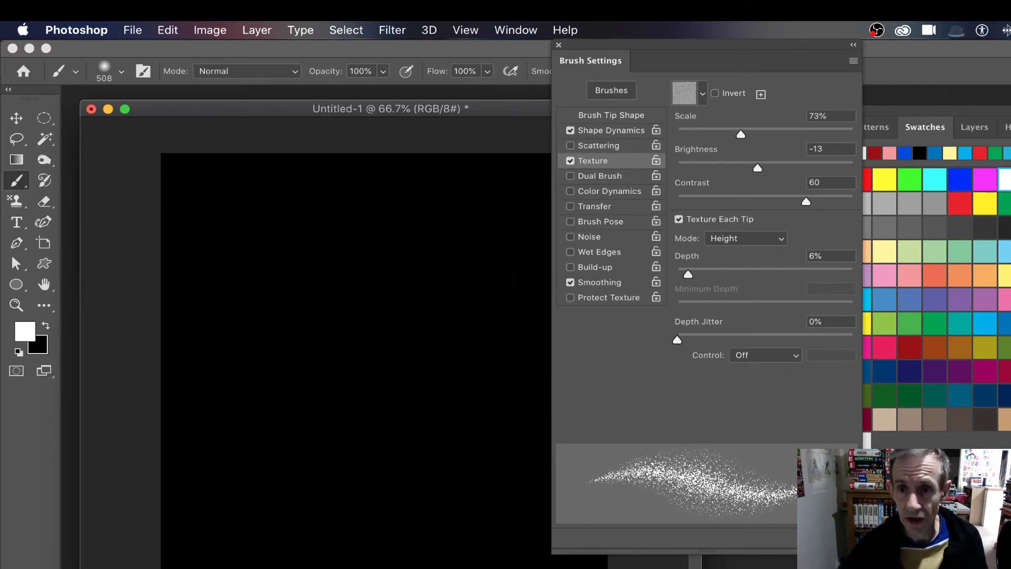
{"action": "left_click", "coordinate": [964, 253]}
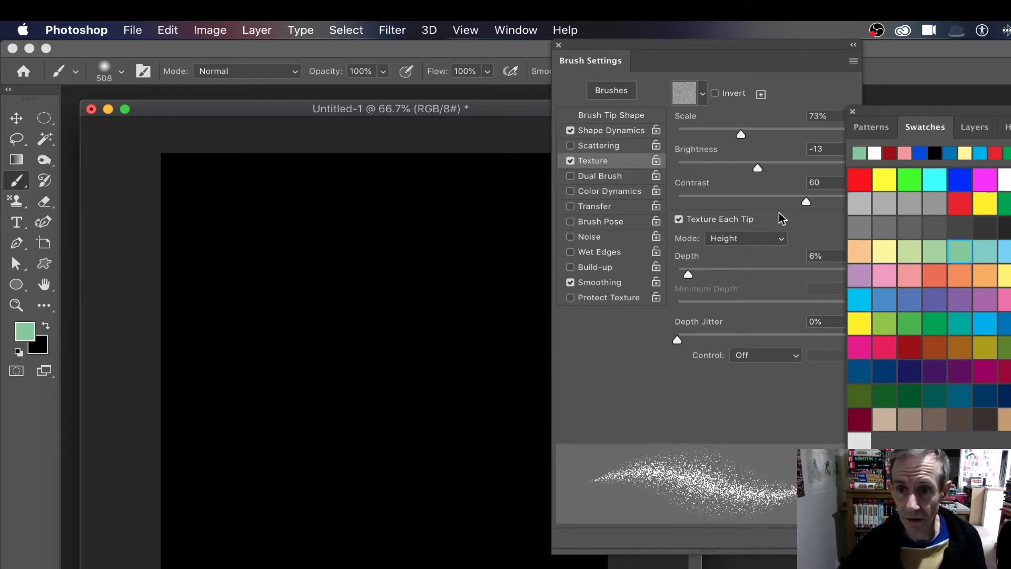
{"action": "mouse_move", "coordinate": [305, 226]}
{"action": "left_mouse_down"}
{"action": "mouse_move", "coordinate": [294, 293]}
{"action": "mouse_move", "coordinate": [292, 509]}
{"action": "mouse_move", "coordinate": [263, 253]}
{"action": "left_mouse_up"}
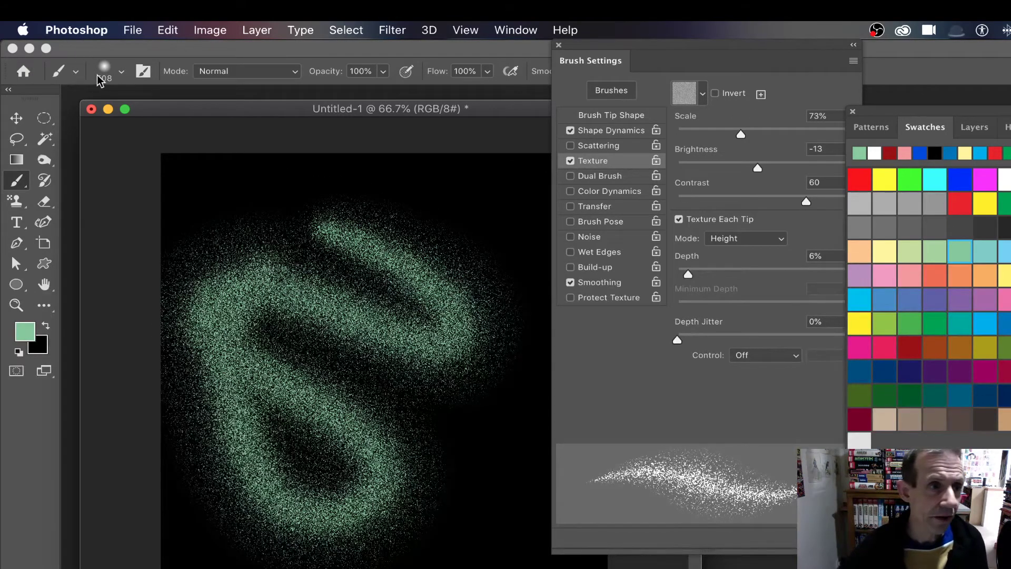
Enlarge the brush to 2120 px, paint a broad green stroke over the canvas's upper area, and return the size to 508 px.
{"action": "left_click", "coordinate": [123, 73]}
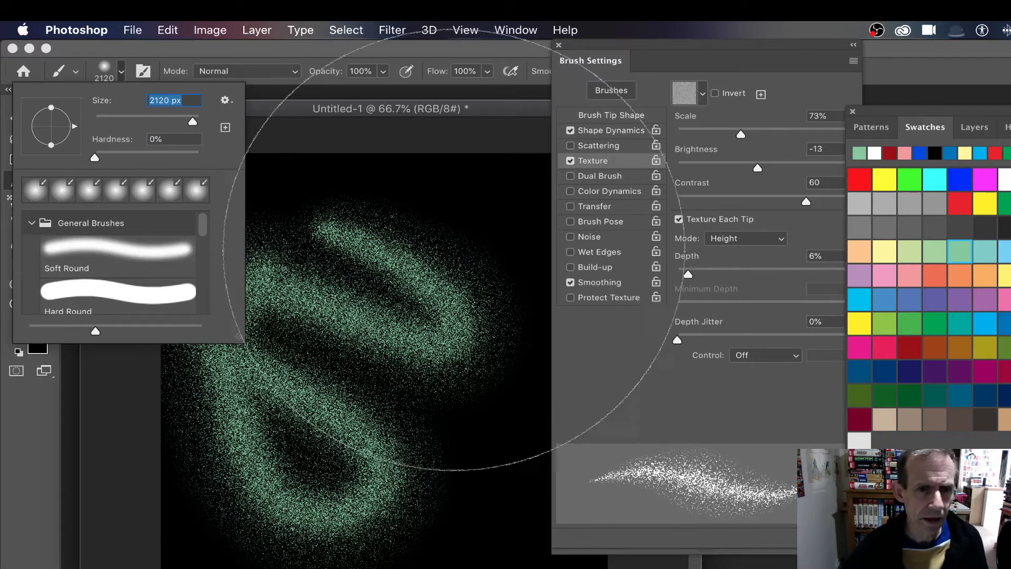
{"action": "mouse_move", "coordinate": [424, 233]}
{"action": "left_mouse_down"}
{"action": "mouse_move", "coordinate": [337, 248]}
{"action": "mouse_move", "coordinate": [182, 134]}
{"action": "left_mouse_up"}
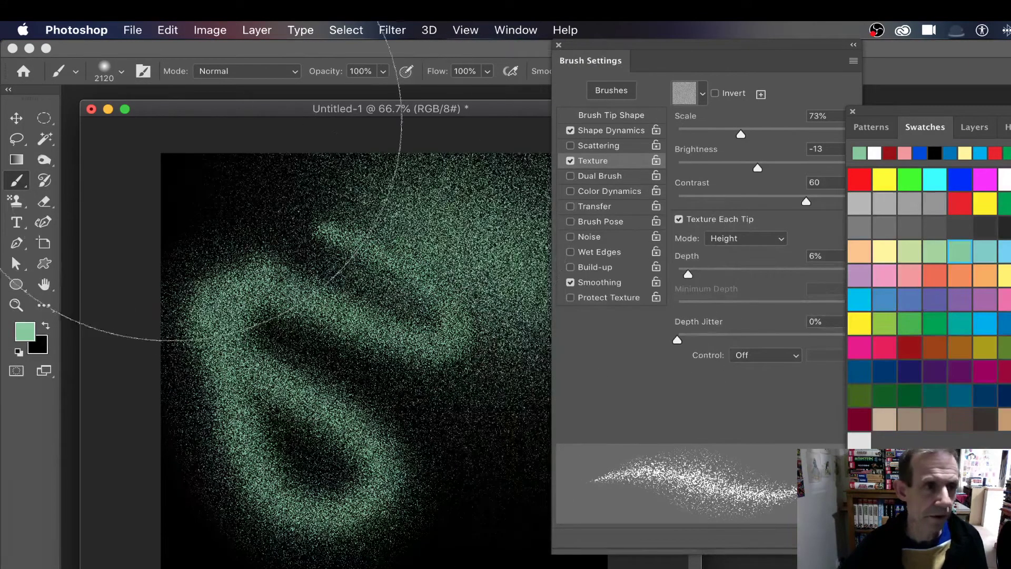
{"action": "left_click", "coordinate": [123, 73]}
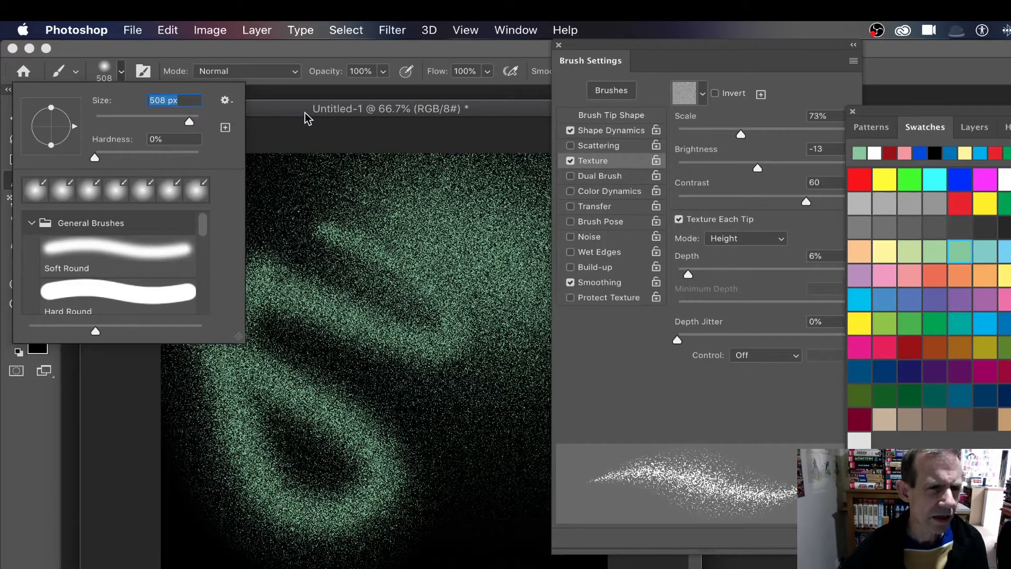
{"action": "key", "text": "Return"}
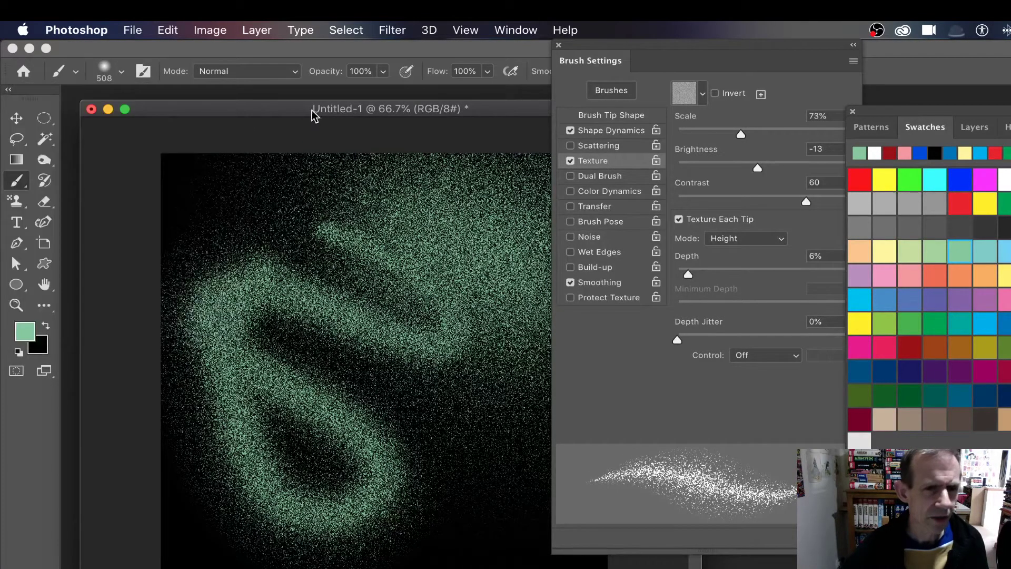
Choose yellow, paint a short diagonal stroke in Normal mode, and paint more yellow over the green speckles in Darken mode.
{"action": "left_click", "coordinate": [992, 212]}
{"action": "left_click_drag", "start_coordinate": [337, 235], "coordinate": [469, 313]}
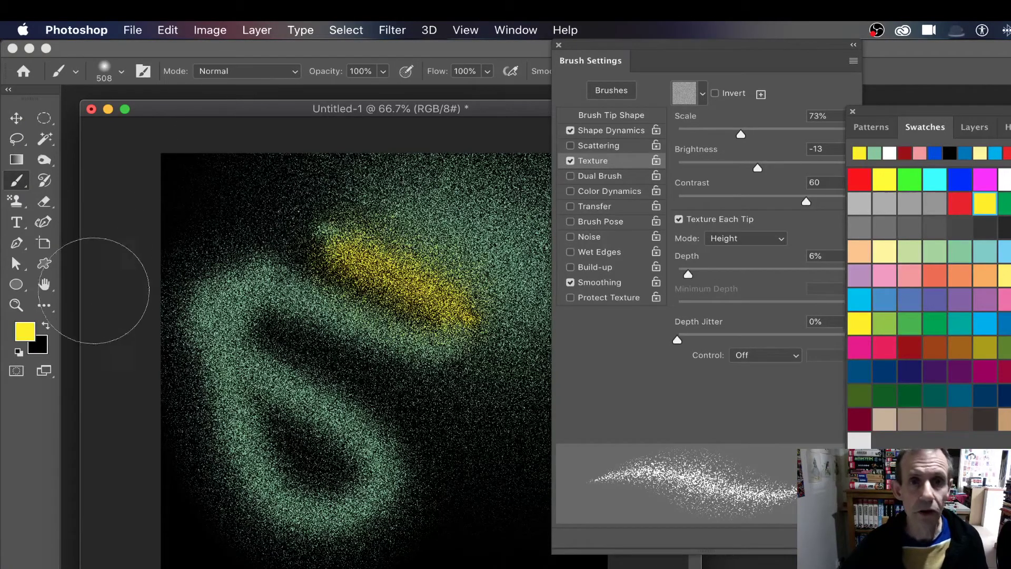
{"action": "left_click", "coordinate": [223, 74]}
{"action": "left_click", "coordinate": [227, 126]}
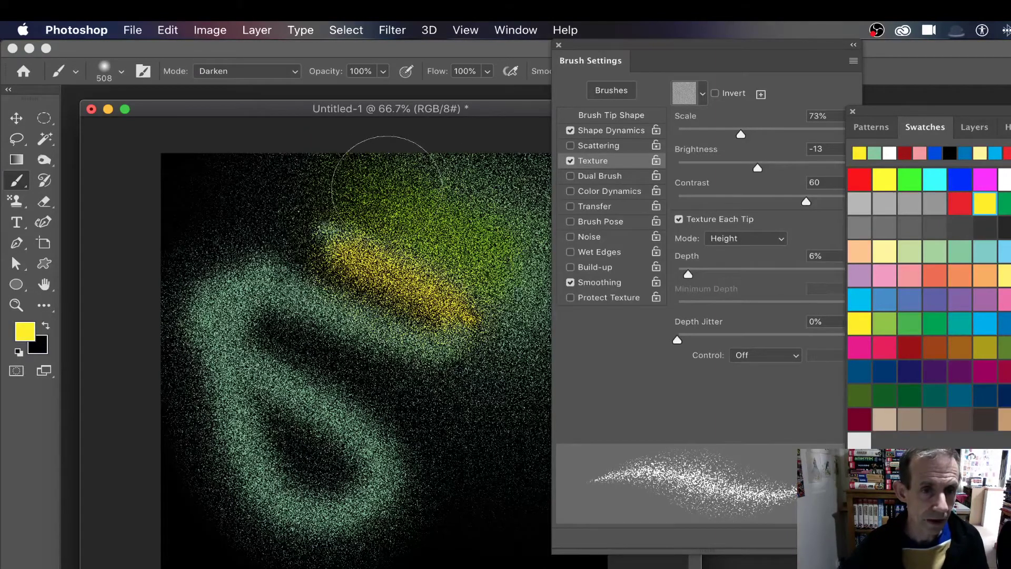
Choose magenta, paint diagonal strokes near the yellow area in Darken mode, and paint one across the green loop in Lighten mode.
{"action": "left_click", "coordinate": [870, 345]}
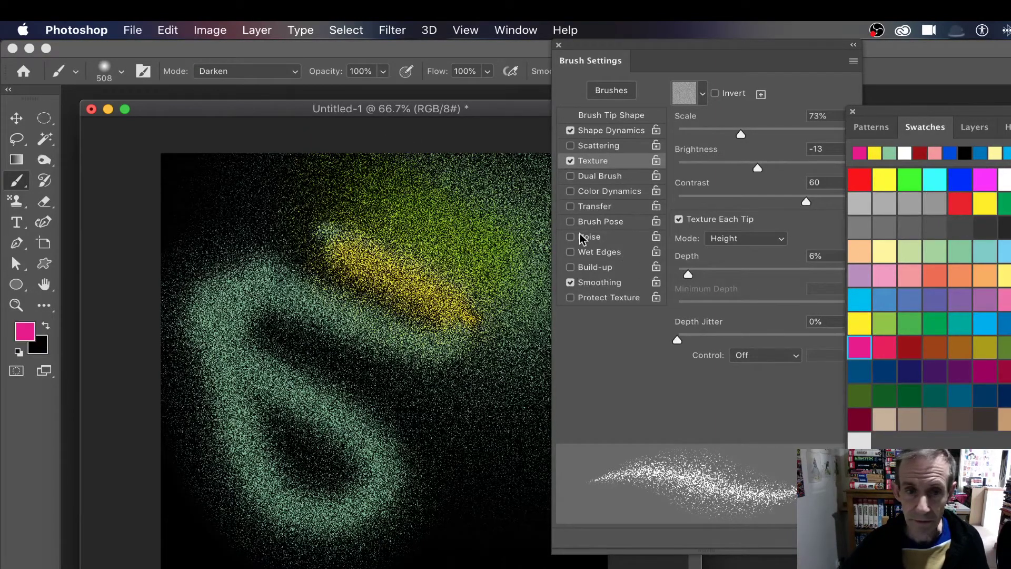
{"action": "mouse_move", "coordinate": [416, 184]}
{"action": "left_mouse_down"}
{"action": "mouse_move", "coordinate": [440, 203]}
{"action": "mouse_move", "coordinate": [350, 169]}
{"action": "mouse_move", "coordinate": [464, 252]}
{"action": "mouse_move", "coordinate": [488, 316]}
{"action": "left_mouse_up"}
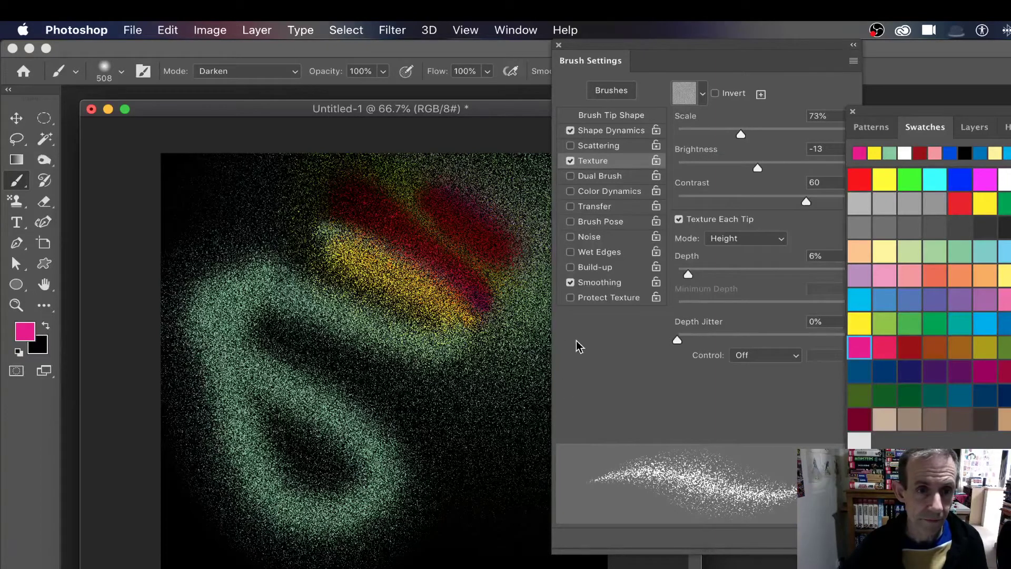
{"action": "left_click", "coordinate": [249, 77]}
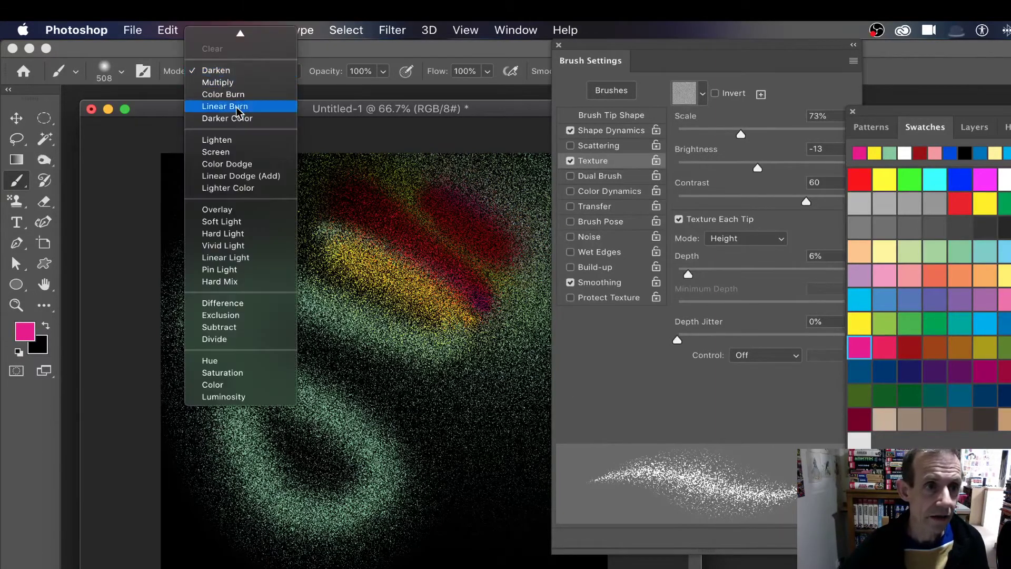
{"action": "left_click", "coordinate": [236, 143]}
{"action": "left_click_drag", "start_coordinate": [231, 285], "coordinate": [390, 359]}
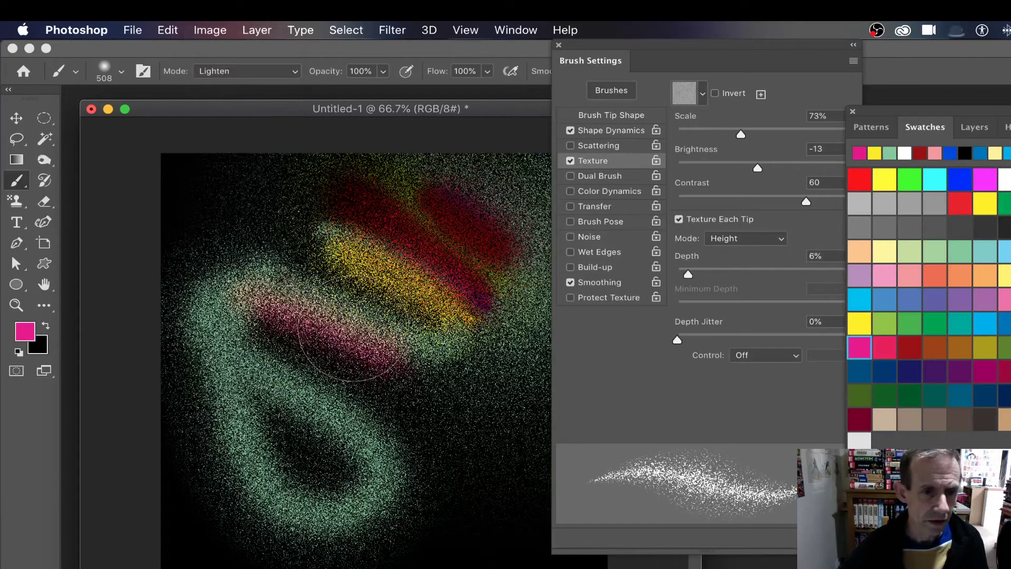
Choose mid grey and paint over the coloured strokes, first in Lighten and then in Difference blending mode.
{"action": "left_click", "coordinate": [939, 203]}
{"action": "mouse_move", "coordinate": [458, 287]}
{"action": "left_mouse_down"}
{"action": "mouse_move", "coordinate": [440, 429]}
{"action": "mouse_move", "coordinate": [215, 340]}
{"action": "left_mouse_up"}
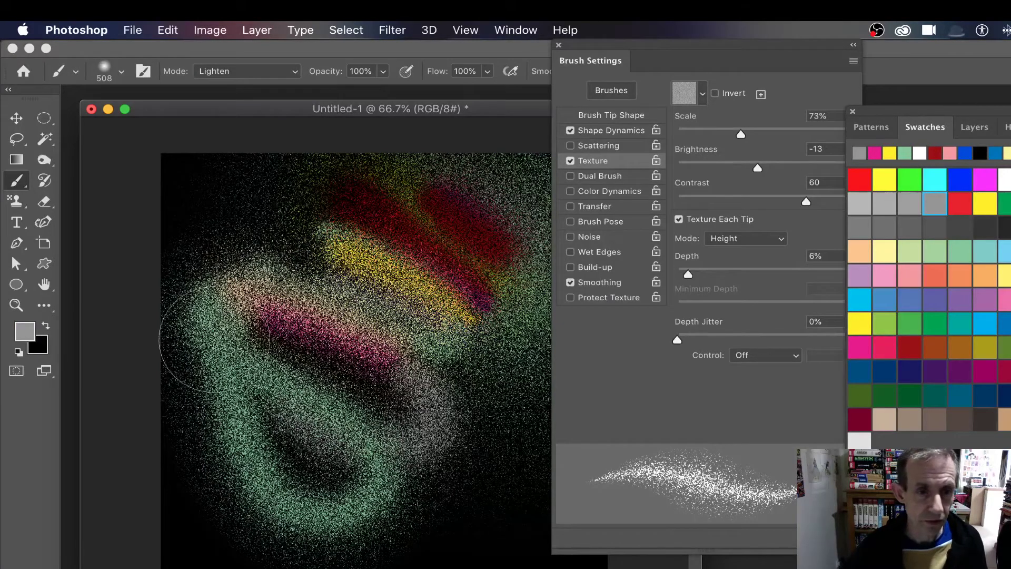
{"action": "left_click", "coordinate": [252, 70]}
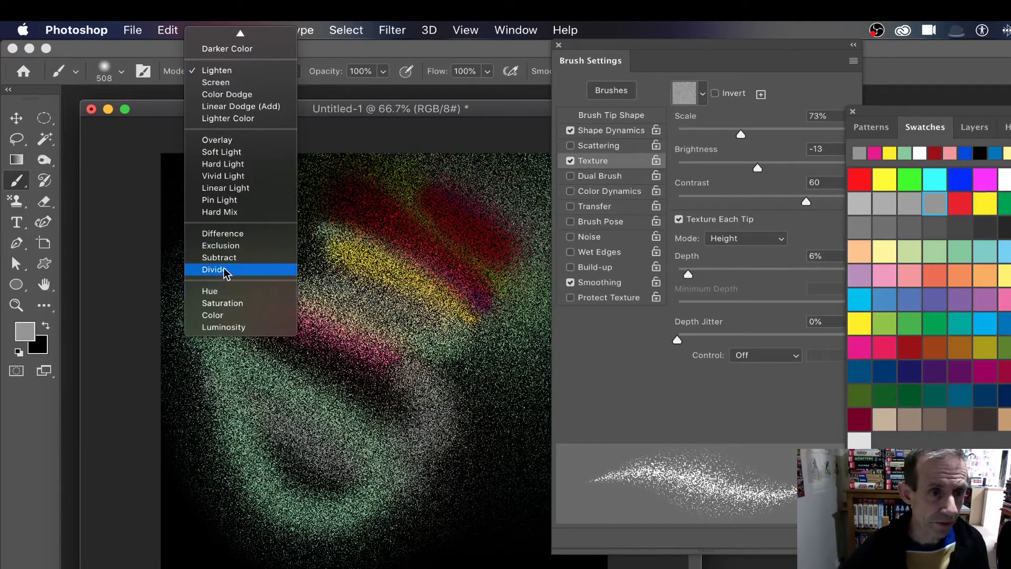
{"action": "left_click", "coordinate": [222, 233]}
{"action": "mouse_move", "coordinate": [285, 226]}
{"action": "left_mouse_down"}
{"action": "mouse_move", "coordinate": [297, 216]}
{"action": "mouse_move", "coordinate": [322, 260]}
{"action": "mouse_move", "coordinate": [453, 321]}
{"action": "mouse_move", "coordinate": [337, 364]}
{"action": "mouse_move", "coordinate": [232, 316]}
{"action": "mouse_move", "coordinate": [329, 277]}
{"action": "mouse_move", "coordinate": [371, 285]}
{"action": "left_mouse_up"}
Set the texture depth to 8%, choose white and paint many Difference-mode strokes across the canvas.
{"action": "left_click", "coordinate": [709, 283]}
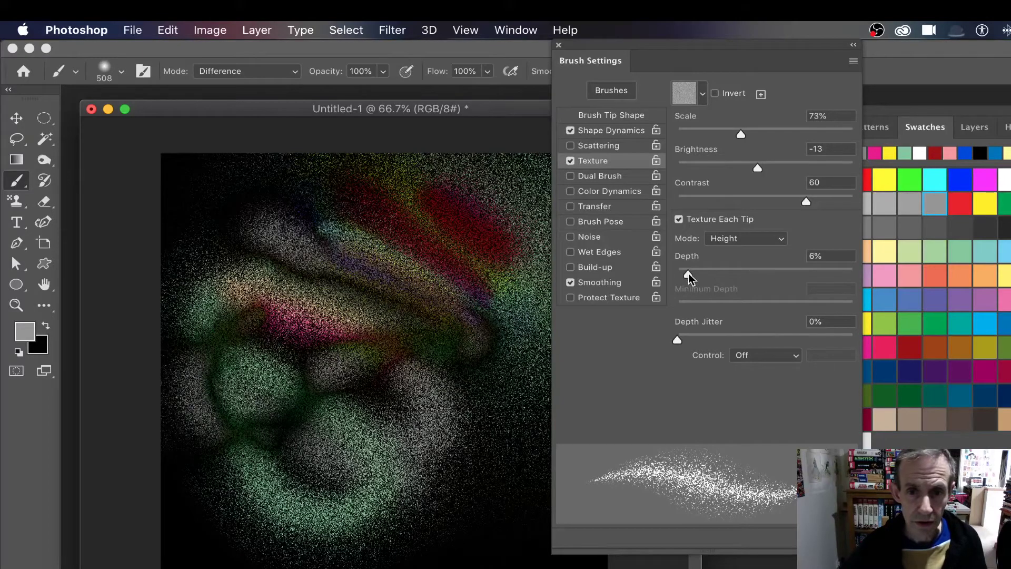
{"action": "left_click_drag", "start_coordinate": [689, 273], "coordinate": [700, 264]}
{"action": "left_click", "coordinate": [923, 153]}
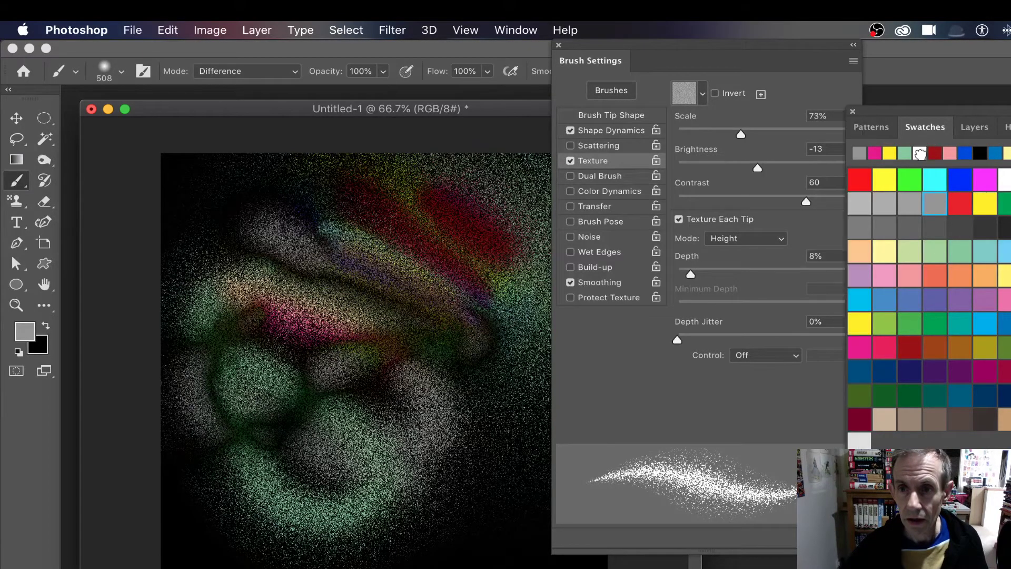
{"action": "mouse_move", "coordinate": [348, 337]}
{"action": "left_mouse_down"}
{"action": "mouse_move", "coordinate": [401, 273]}
{"action": "mouse_move", "coordinate": [495, 247]}
{"action": "mouse_move", "coordinate": [315, 200]}
{"action": "mouse_move", "coordinate": [184, 343]}
{"action": "mouse_move", "coordinate": [369, 411]}
{"action": "mouse_move", "coordinate": [464, 369]}
{"action": "mouse_move", "coordinate": [263, 553]}
{"action": "mouse_move", "coordinate": [199, 275]}
{"action": "mouse_move", "coordinate": [289, 169]}
{"action": "mouse_move", "coordinate": [496, 190]}
{"action": "mouse_move", "coordinate": [527, 424]}
{"action": "mouse_move", "coordinate": [284, 211]}
{"action": "mouse_move", "coordinate": [448, 369]}
{"action": "mouse_move", "coordinate": [432, 390]}
{"action": "left_mouse_up"}
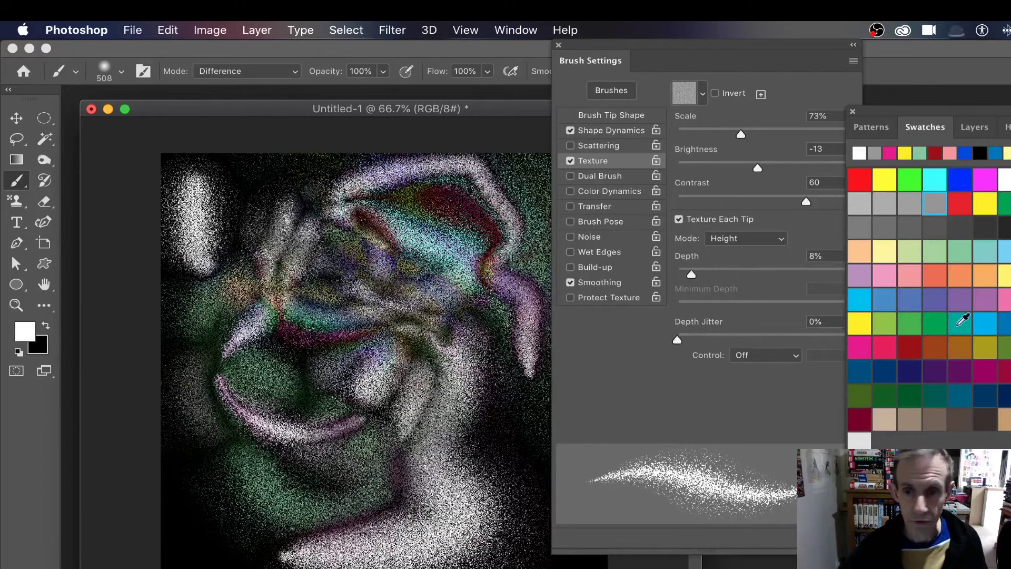
Choose dark blue, paint Difference-mode strokes over the middle of the artwork, and move the brush settings clear of the canvas.
{"action": "left_click", "coordinate": [917, 364]}
{"action": "mouse_move", "coordinate": [348, 348]}
{"action": "left_mouse_down"}
{"action": "mouse_move", "coordinate": [317, 337]}
{"action": "mouse_move", "coordinate": [316, 170]}
{"action": "mouse_move", "coordinate": [320, 317]}
{"action": "mouse_move", "coordinate": [474, 326]}
{"action": "mouse_move", "coordinate": [360, 243]}
{"action": "left_mouse_up"}
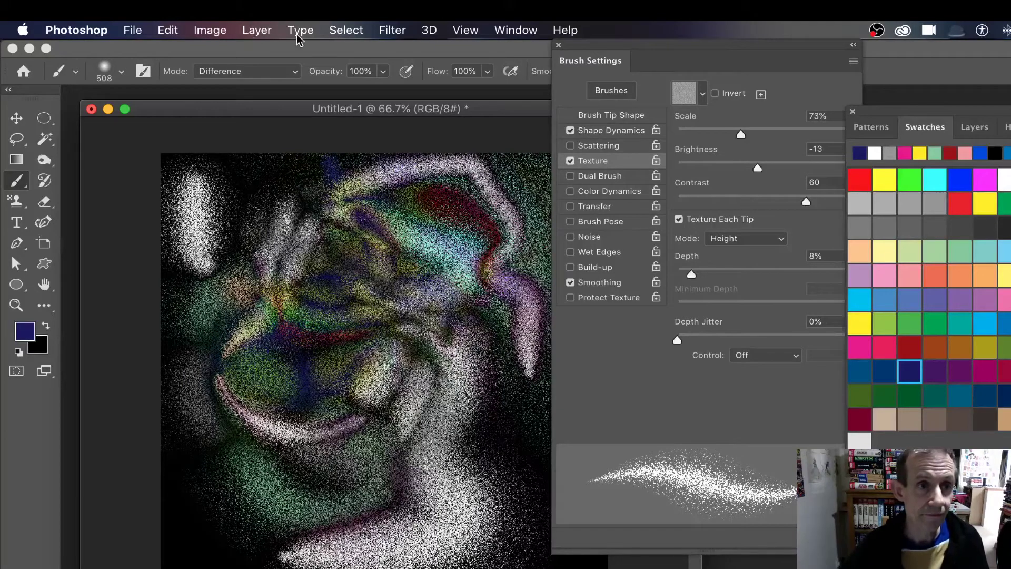
{"action": "left_click_drag", "start_coordinate": [619, 50], "coordinate": [699, 76]}
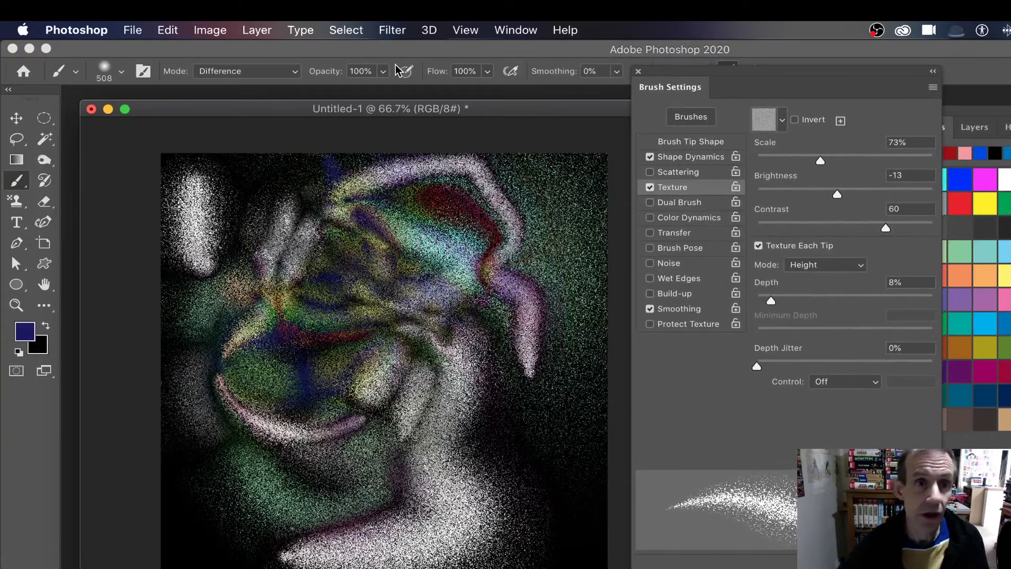
Apply a Gaussian Blur with a 21.9-pixel radius to the artwork and paint grainy dark blue Difference-mode strokes over it.
{"action": "left_click", "coordinate": [392, 31]}
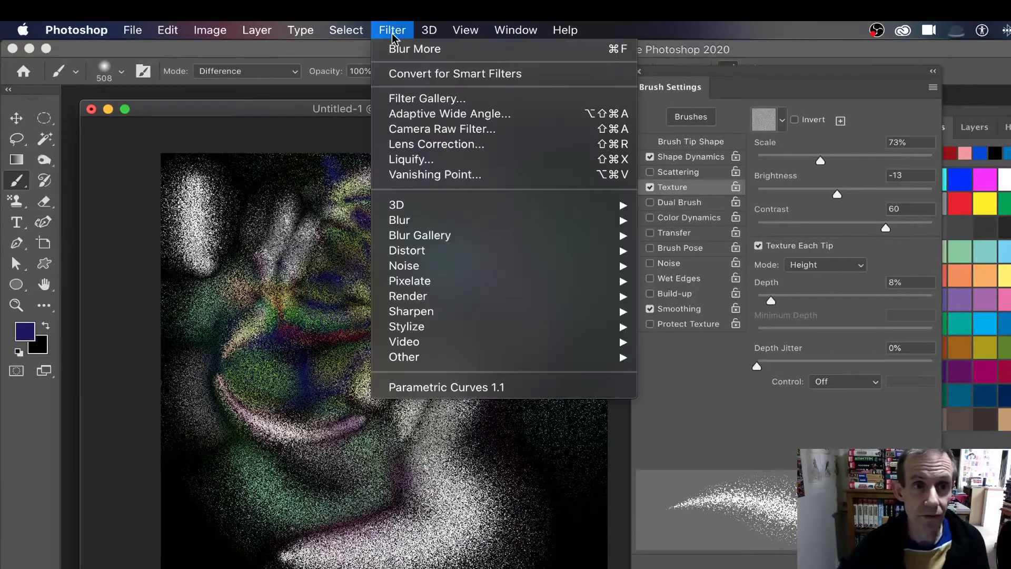
{"action": "mouse_move", "coordinate": [422, 227]}
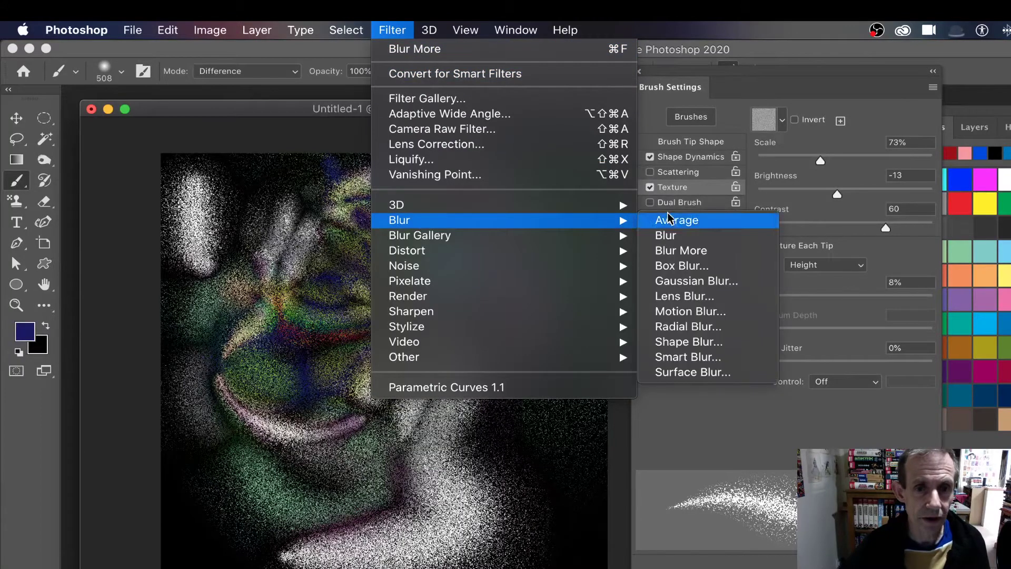
{"action": "left_click", "coordinate": [685, 285]}
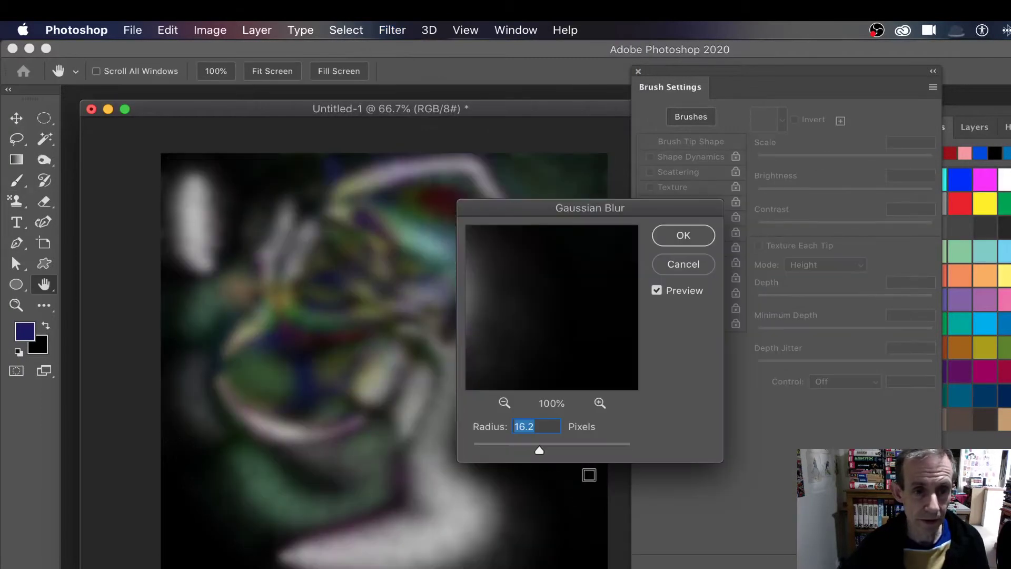
{"action": "left_click_drag", "start_coordinate": [541, 449], "coordinate": [543, 450]}
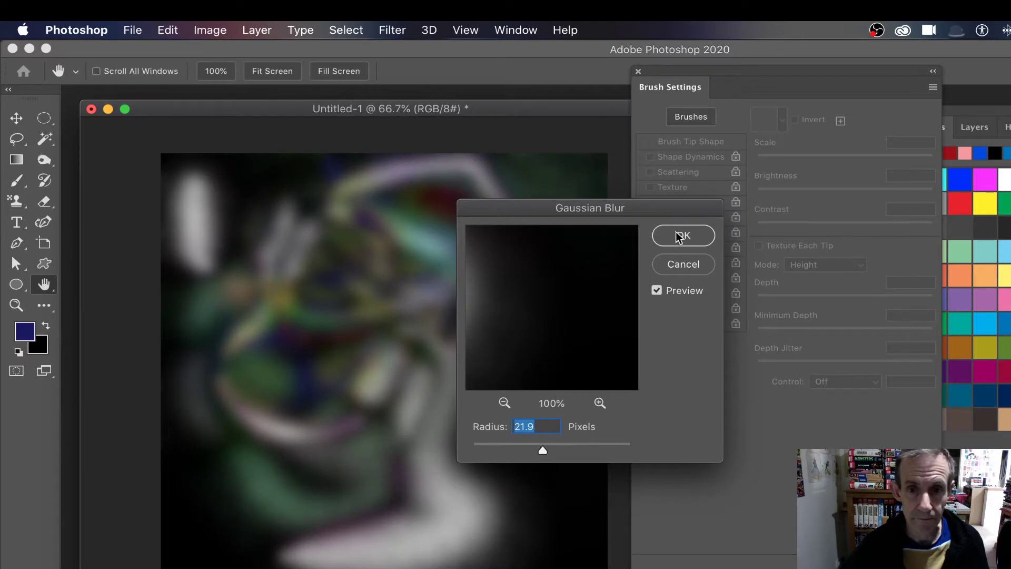
{"action": "left_click", "coordinate": [680, 236]}
{"action": "mouse_move", "coordinate": [282, 226]}
{"action": "left_mouse_down"}
{"action": "mouse_move", "coordinate": [388, 293]}
{"action": "mouse_move", "coordinate": [601, 289]}
{"action": "left_mouse_up"}
Choose white, set the brush blending mode to Normal and paint several diagonal grainy strokes across the blurred artwork.
{"action": "left_click", "coordinate": [884, 149]}
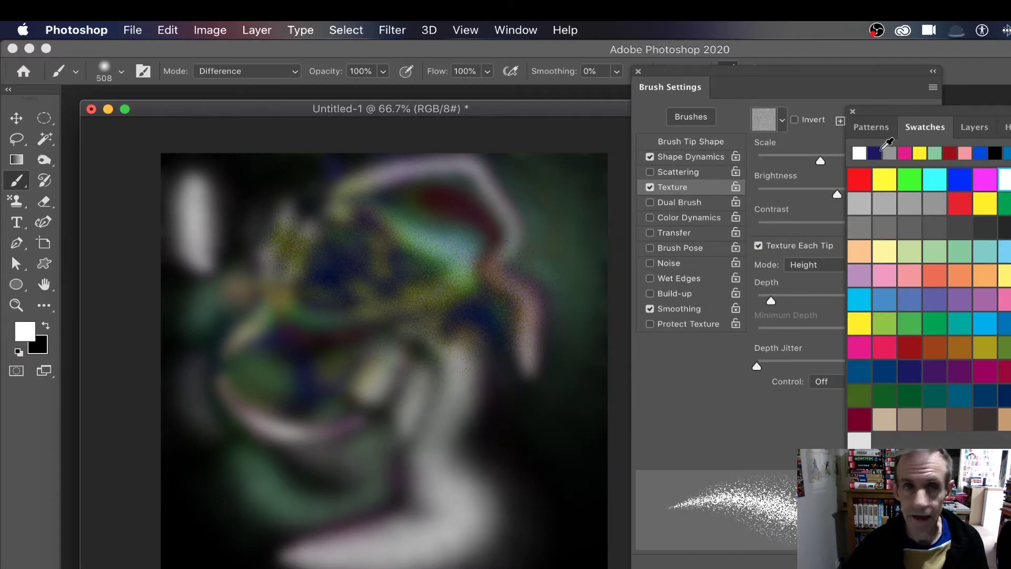
{"action": "left_click", "coordinate": [226, 74]}
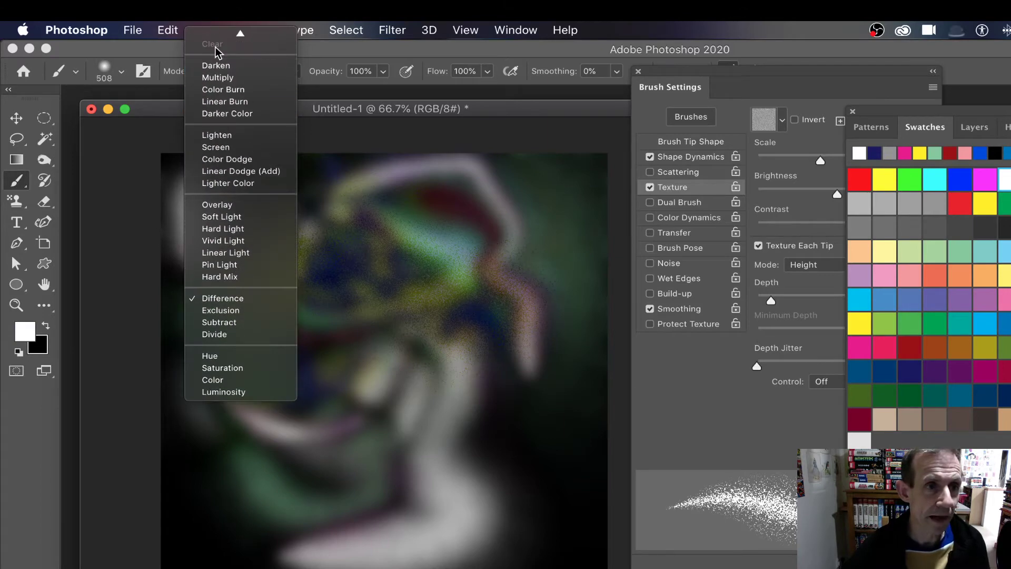
{"action": "left_click", "coordinate": [226, 36]}
{"action": "mouse_move", "coordinate": [349, 221]}
{"action": "left_mouse_down"}
{"action": "mouse_move", "coordinate": [507, 348]}
{"action": "mouse_move", "coordinate": [432, 327]}
{"action": "mouse_move", "coordinate": [253, 216]}
{"action": "mouse_move", "coordinate": [369, 369]}
{"action": "mouse_move", "coordinate": [511, 458]}
{"action": "mouse_move", "coordinate": [227, 347]}
{"action": "mouse_move", "coordinate": [342, 463]}
{"action": "mouse_move", "coordinate": [526, 522]}
{"action": "left_mouse_up"}
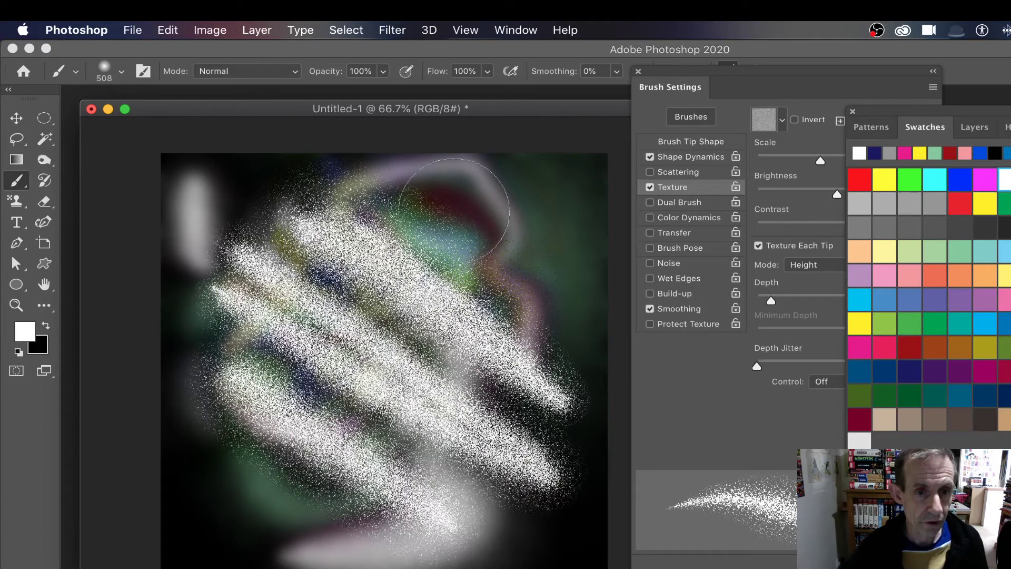
{"action": "left_click_drag", "start_coordinate": [406, 184], "coordinate": [506, 245]}
Apply the Oil Paint filter with stylization 9.5, cleanliness 9.4, scale 5.8 and bristle detail 10.0, inspecting the preview over the white strokes.
{"action": "left_click", "coordinate": [392, 30]}
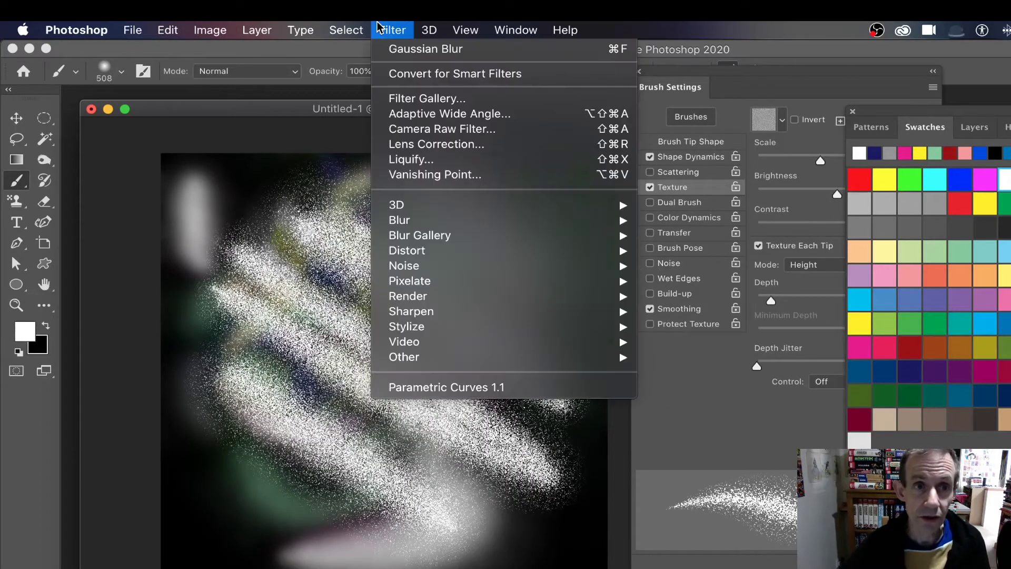
{"action": "mouse_move", "coordinate": [433, 329]}
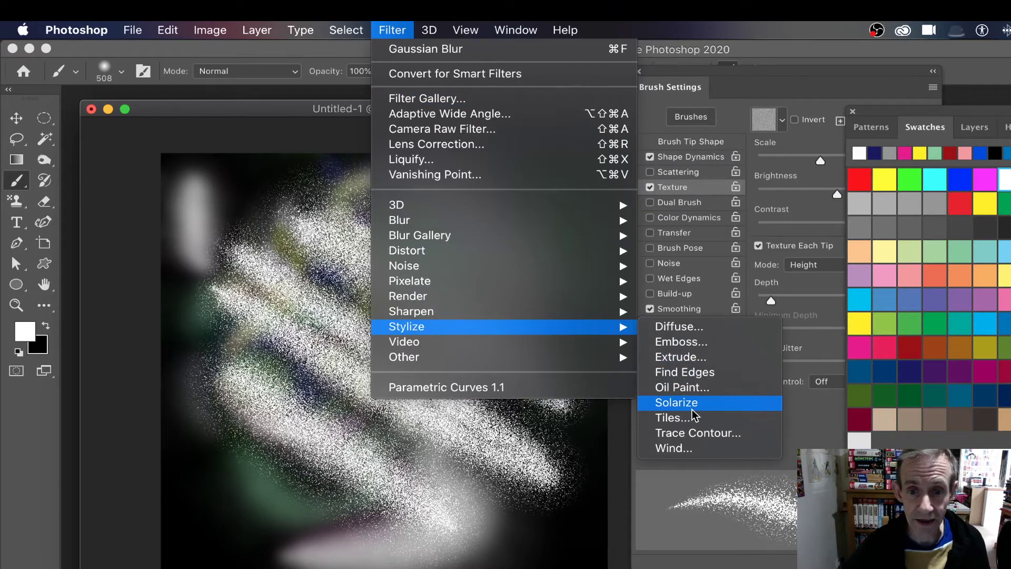
{"action": "left_click", "coordinate": [682, 388]}
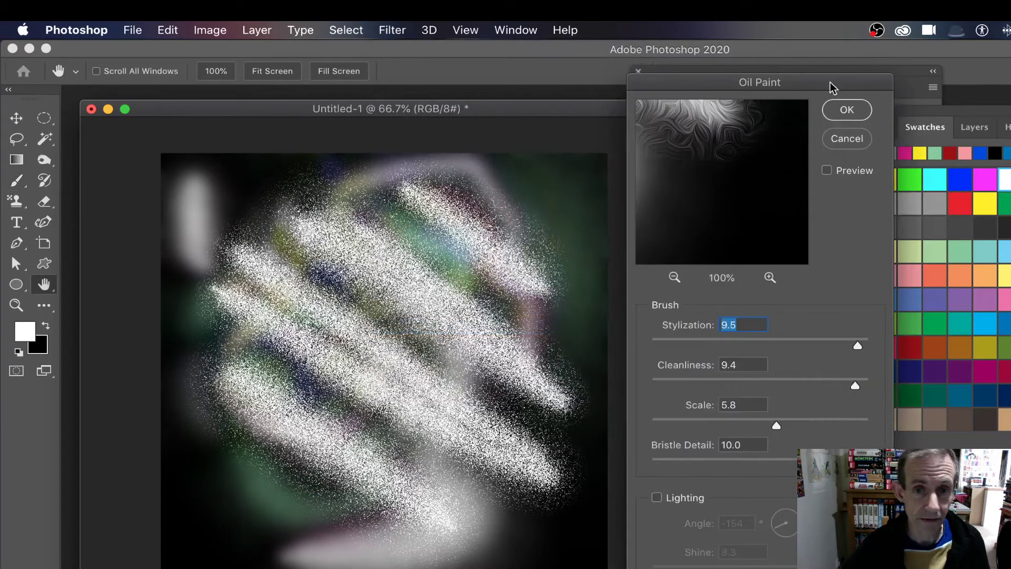
{"action": "left_click_drag", "start_coordinate": [721, 86], "coordinate": [589, 93]}
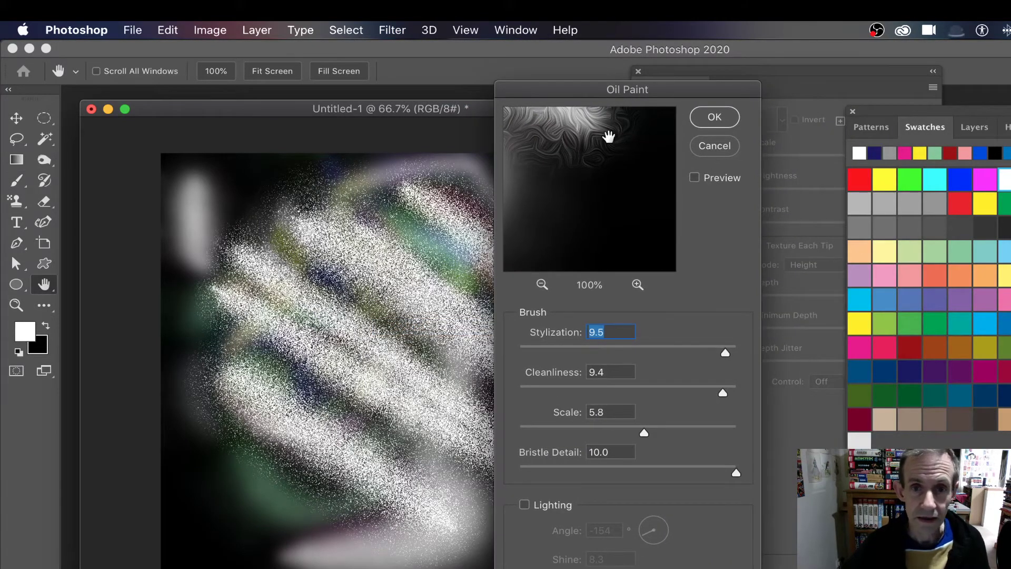
{"action": "left_click_drag", "start_coordinate": [609, 136], "coordinate": [597, 181]}
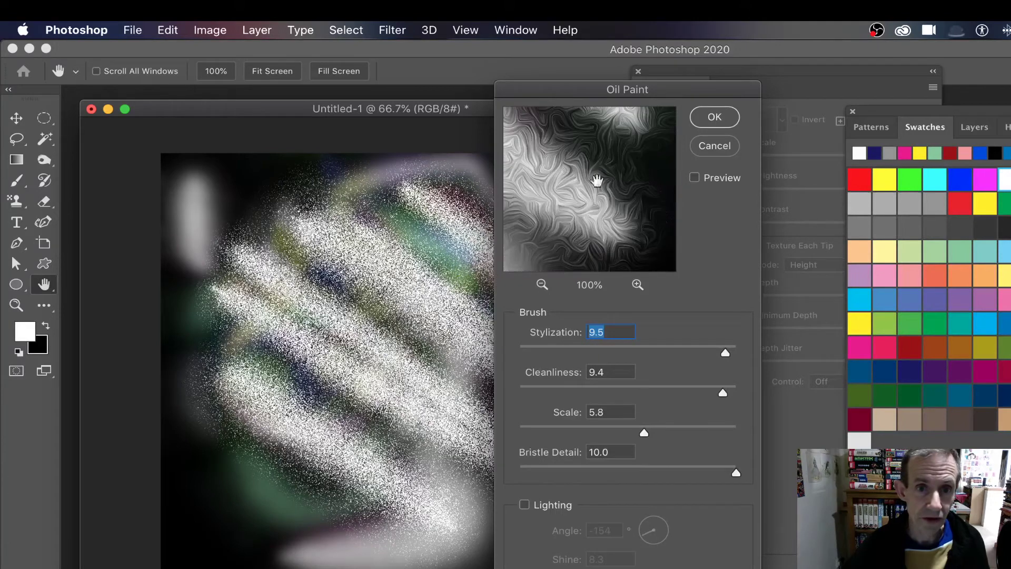
{"action": "left_click", "coordinate": [714, 117]}
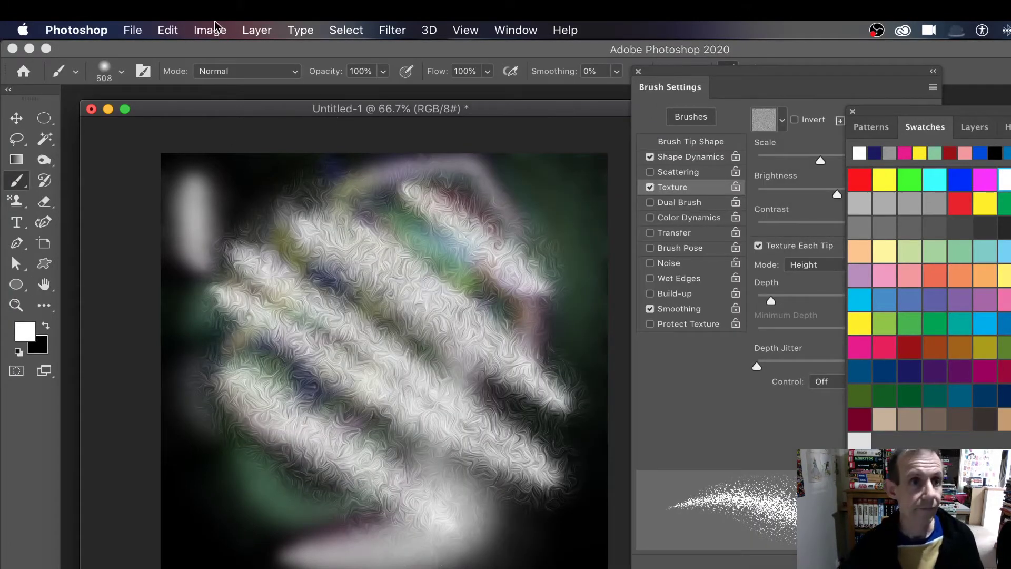
Undo the Oil Paint filter and the white diagonal strokes on the blurred artwork.
{"action": "key", "text": "super+z"}
{"action": "key", "text": "super+z"}
{"action": "key", "text": "super+z"}
{"action": "key", "text": "super+z"}
{"action": "key", "text": "super+z"}
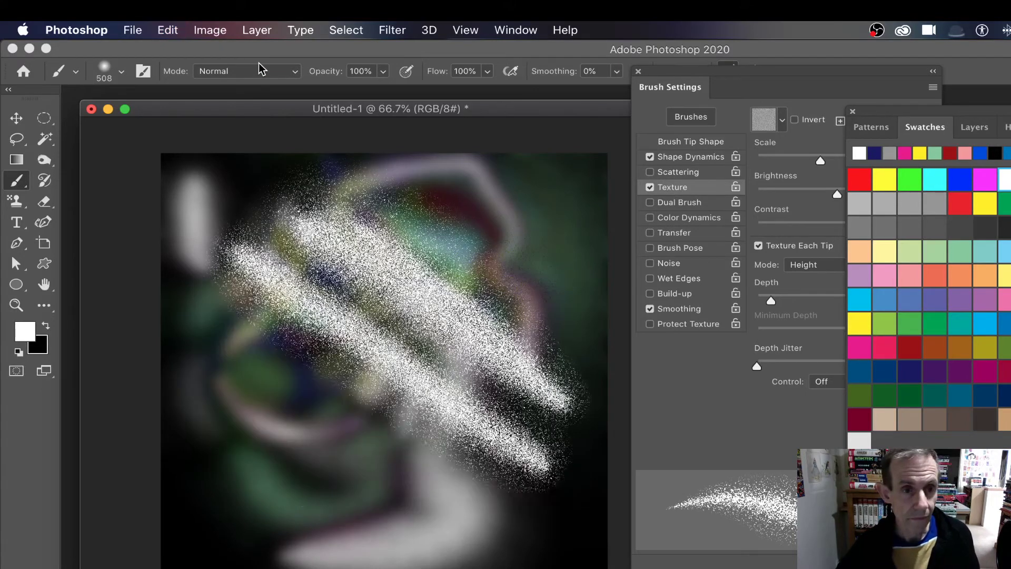
Create a new layer with default settings and paint curving grainy white strokes on it over the blurred artwork.
{"action": "left_click", "coordinate": [249, 33]}
{"action": "mouse_move", "coordinate": [269, 50]}
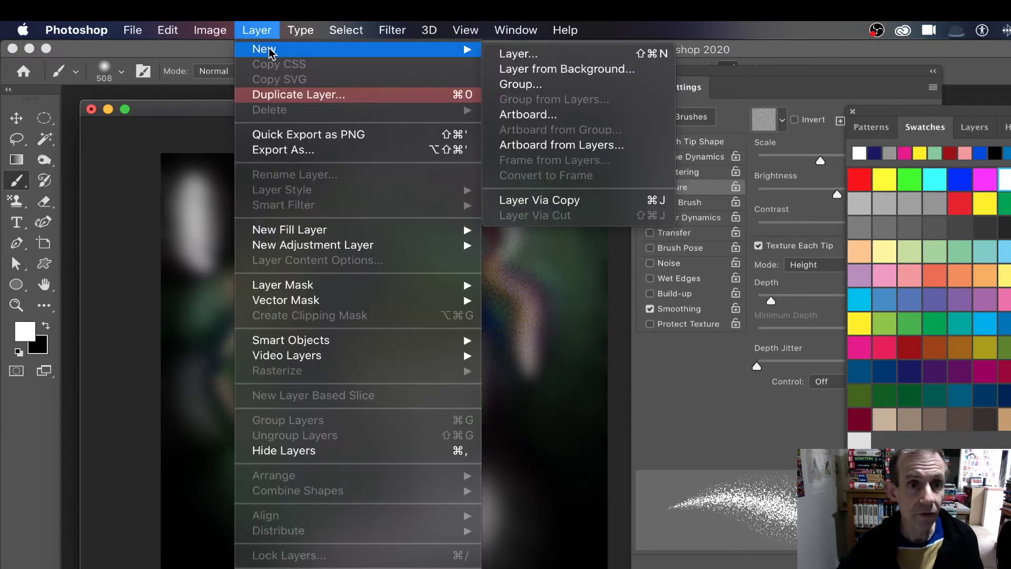
{"action": "left_click", "coordinate": [615, 59]}
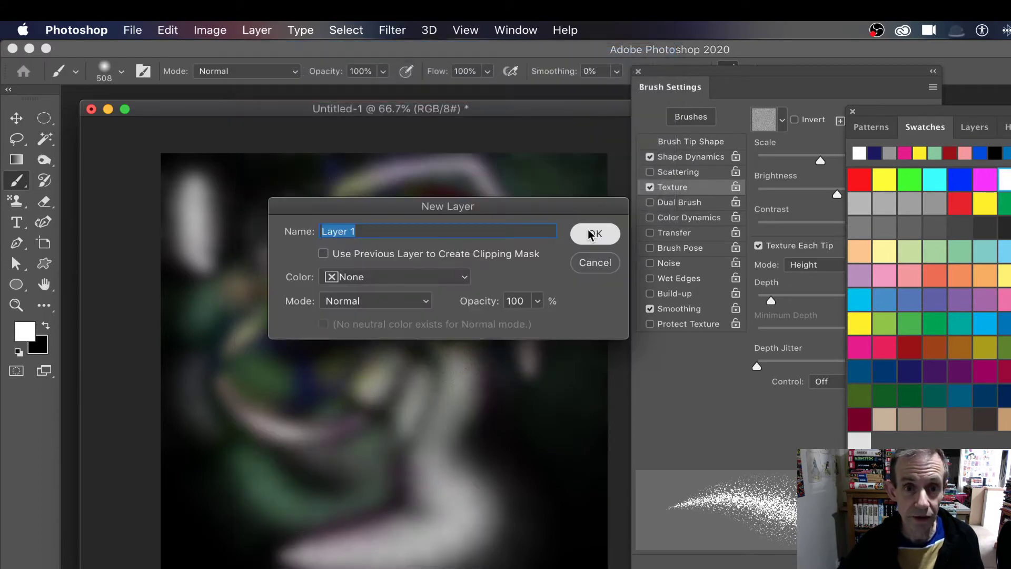
{"action": "left_click", "coordinate": [591, 230]}
{"action": "mouse_move", "coordinate": [217, 234]}
{"action": "left_mouse_down"}
{"action": "mouse_move", "coordinate": [230, 226]}
{"action": "mouse_move", "coordinate": [321, 253]}
{"action": "mouse_move", "coordinate": [449, 359]}
{"action": "left_mouse_up"}
{"action": "mouse_move", "coordinate": [190, 255]}
{"action": "left_mouse_down"}
{"action": "mouse_move", "coordinate": [335, 339]}
{"action": "mouse_move", "coordinate": [432, 417]}
{"action": "mouse_move", "coordinate": [541, 272]}
{"action": "left_mouse_up"}
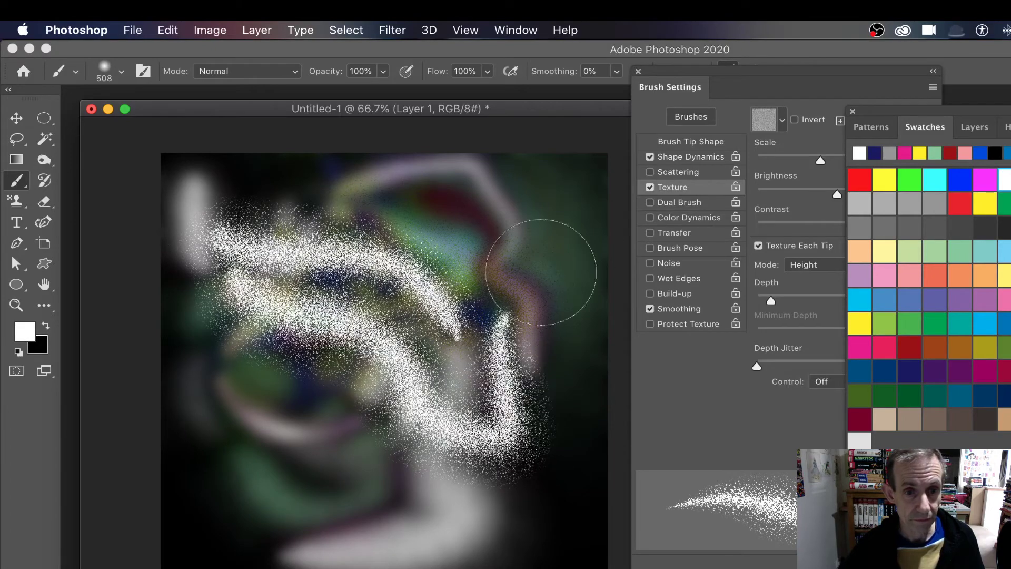
Shift the white stroke layer slightly up and left and add a drop shadow at 158 px distance and 89° angle.
{"action": "left_click", "coordinate": [24, 121]}
{"action": "left_click_drag", "start_coordinate": [409, 287], "coordinate": [390, 254]}
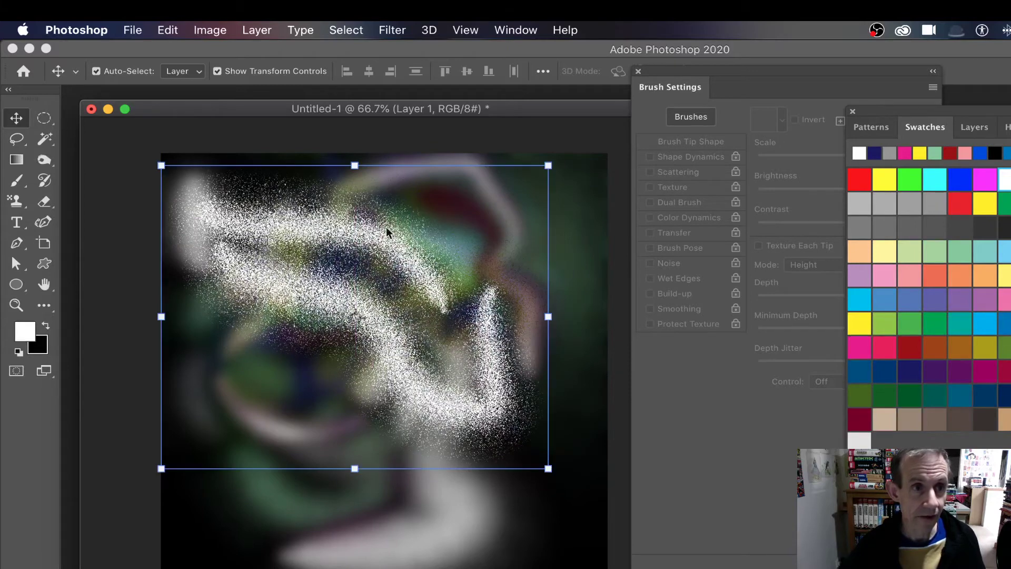
{"action": "left_click", "coordinate": [258, 31]}
{"action": "mouse_move", "coordinate": [335, 191]}
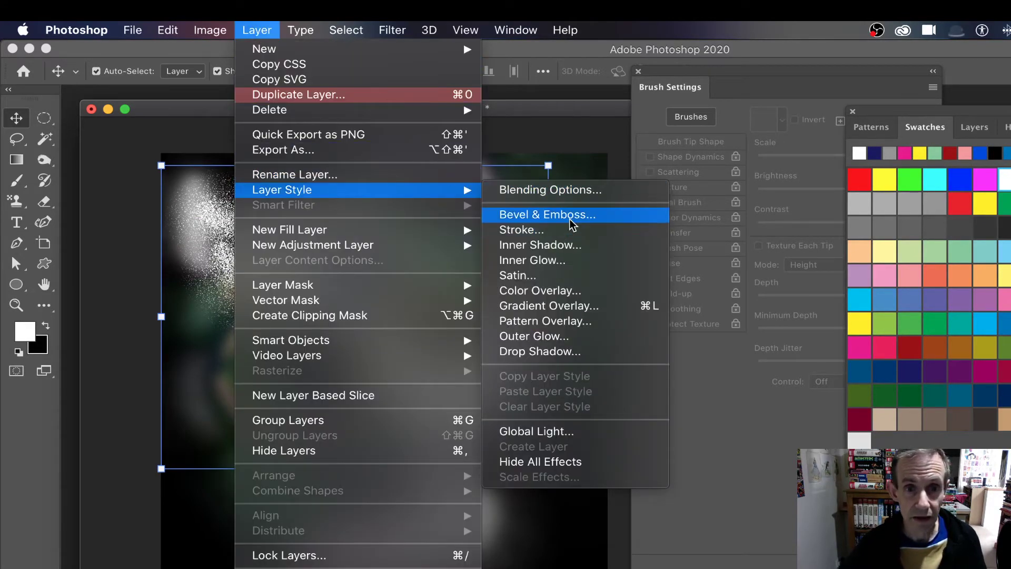
{"action": "left_click", "coordinate": [558, 351]}
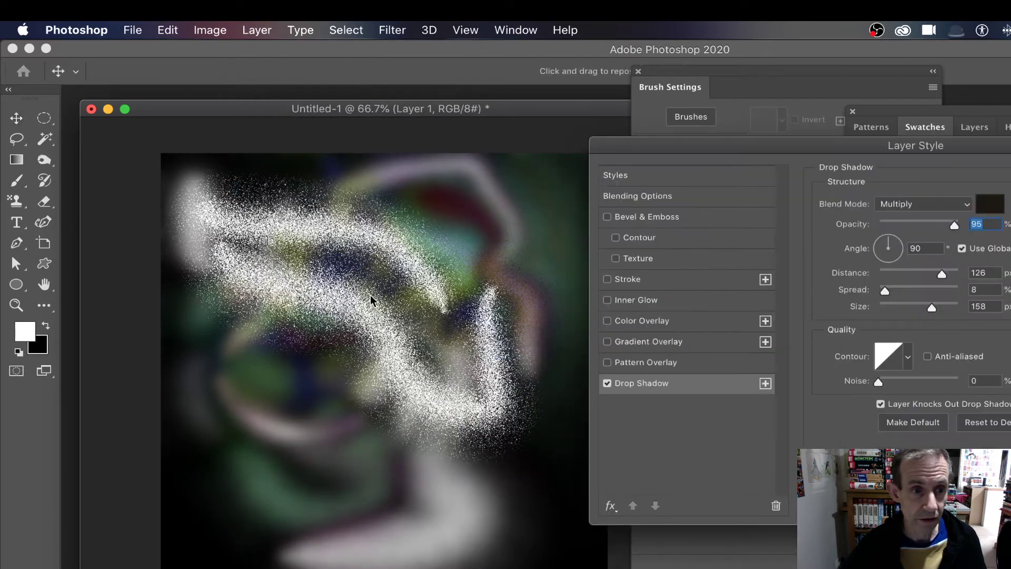
{"action": "left_click_drag", "start_coordinate": [311, 333], "coordinate": [310, 339]}
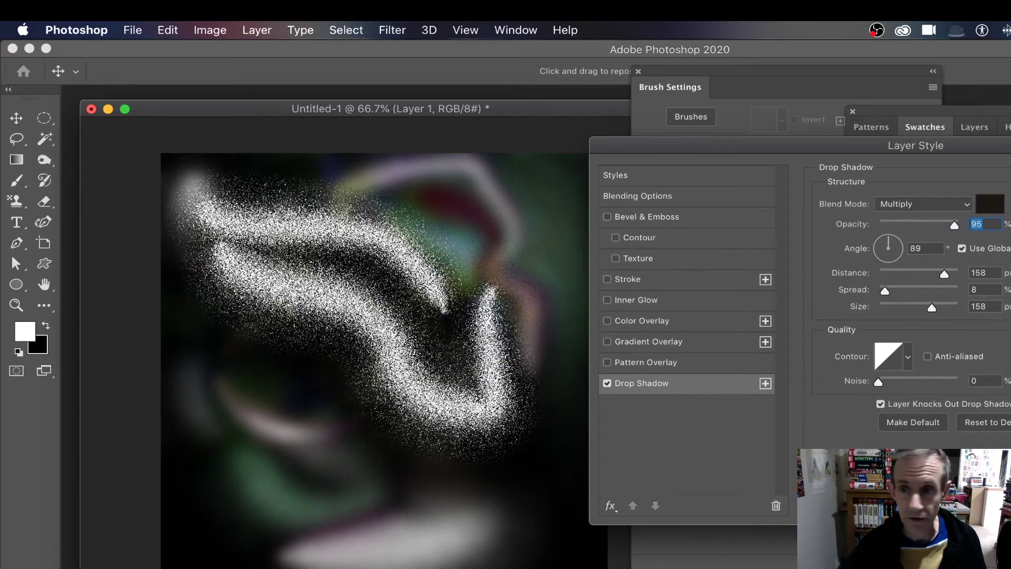
{"action": "key", "text": "Return"}
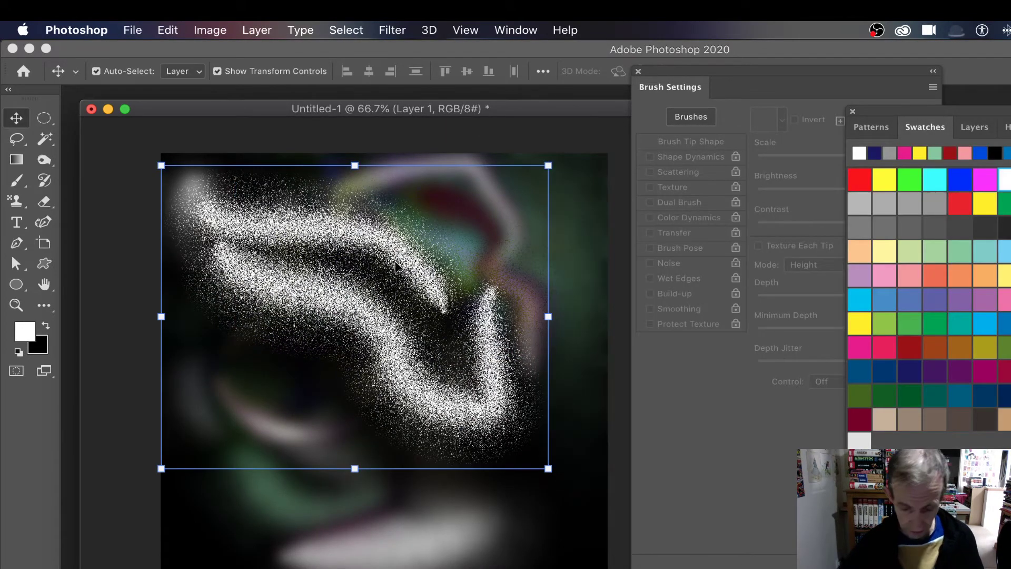
Duplicate the shadowed stroke layer twice, placing one copy toward the canvas's upper right and the other toward its lower left.
{"action": "left_click_drag", "start_coordinate": [393, 230], "coordinate": [459, 200]}
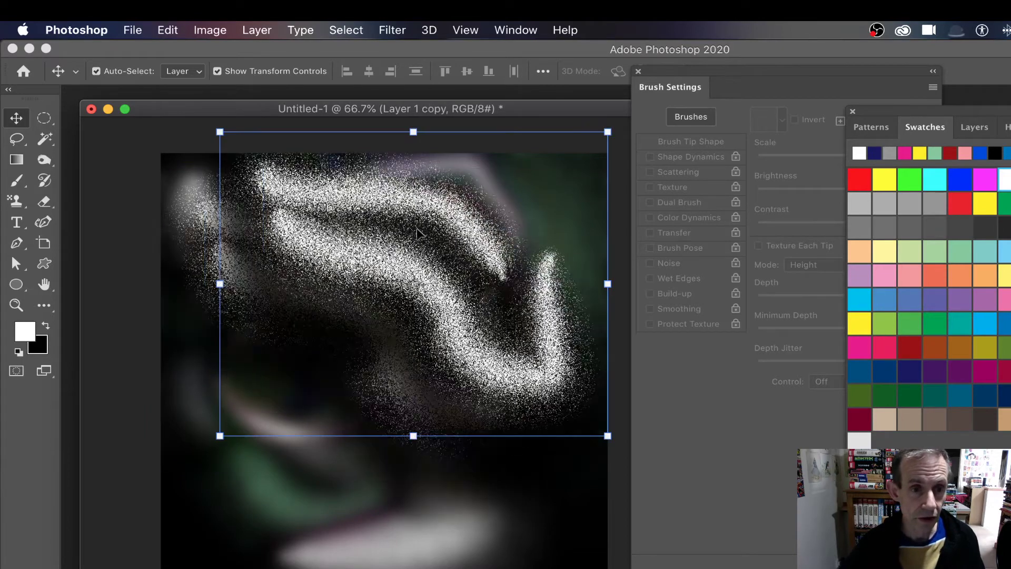
{"action": "key", "text": "super+shift+e"}
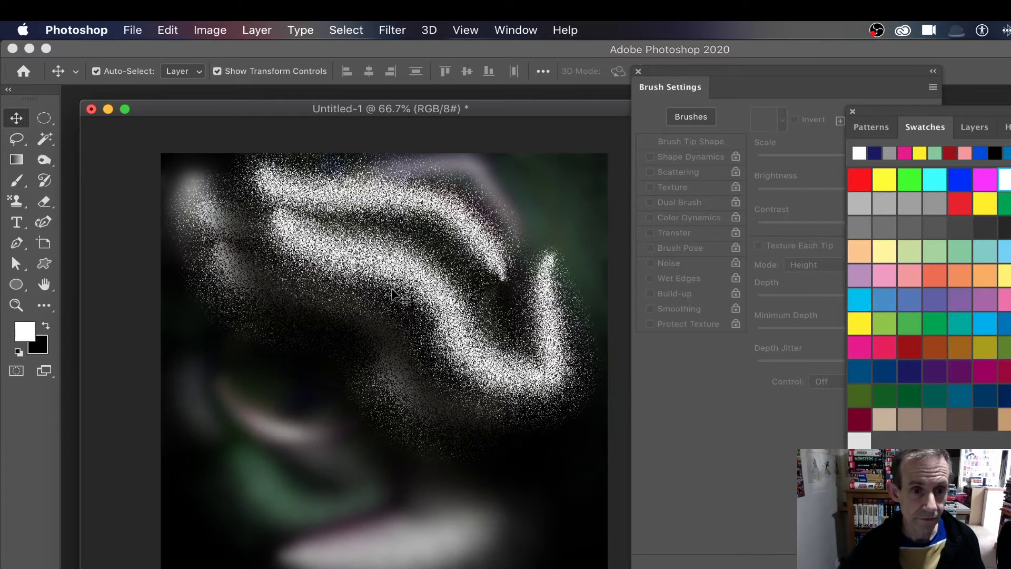
{"action": "key", "text": "super+z"}
{"action": "key", "text": "super+t"}
{"action": "left_click_drag", "start_coordinate": [406, 290], "coordinate": [218, 385]}
{"action": "key", "text": "Return"}
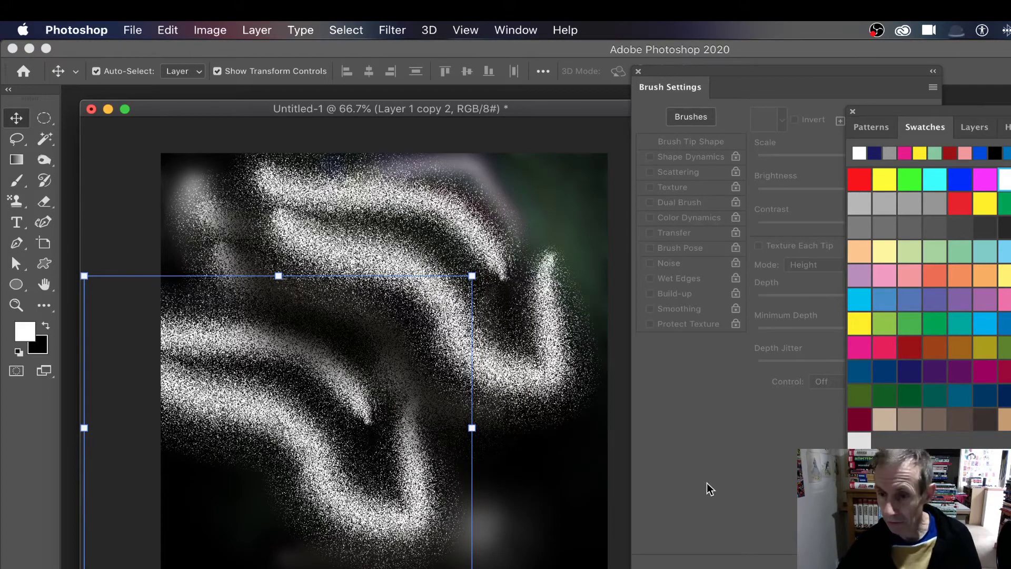
Revert the document to its original blank Untitled-1 state in the history.
{"action": "left_click", "coordinate": [1006, 127]}
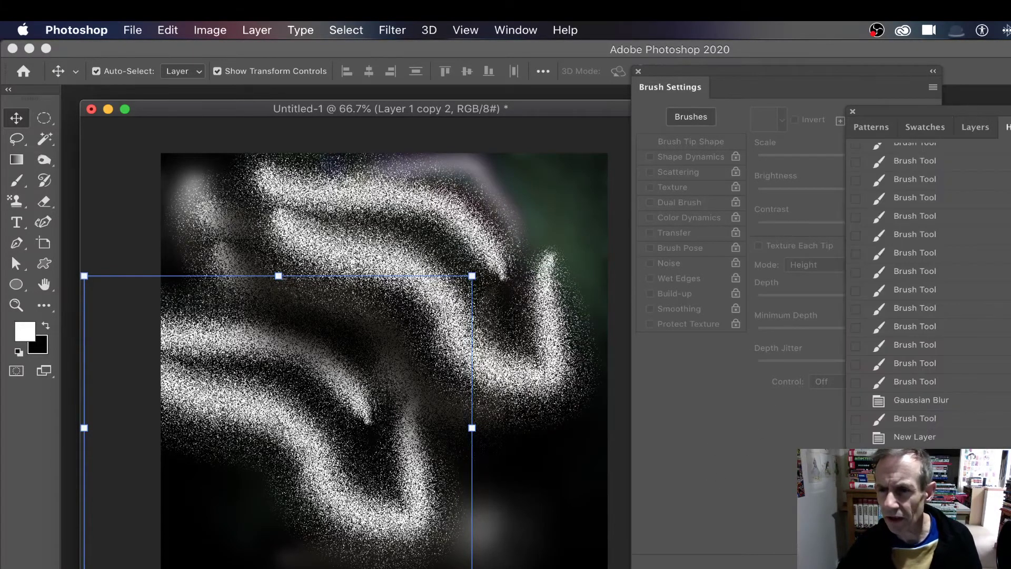
{"action": "scroll", "coordinate": [927, 295], "scroll_direction": "up", "scroll_amount": 10}
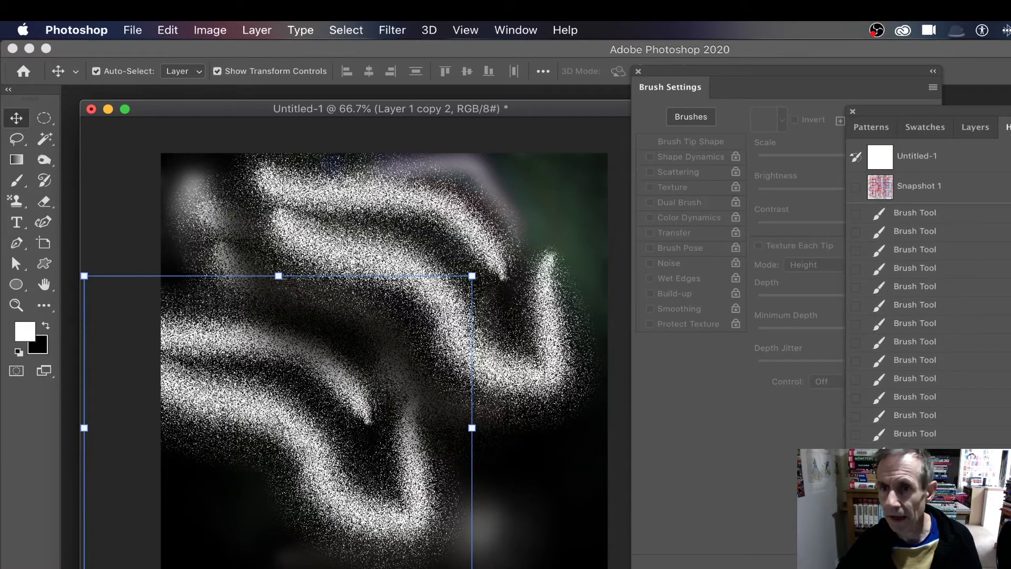
{"action": "left_click", "coordinate": [944, 157]}
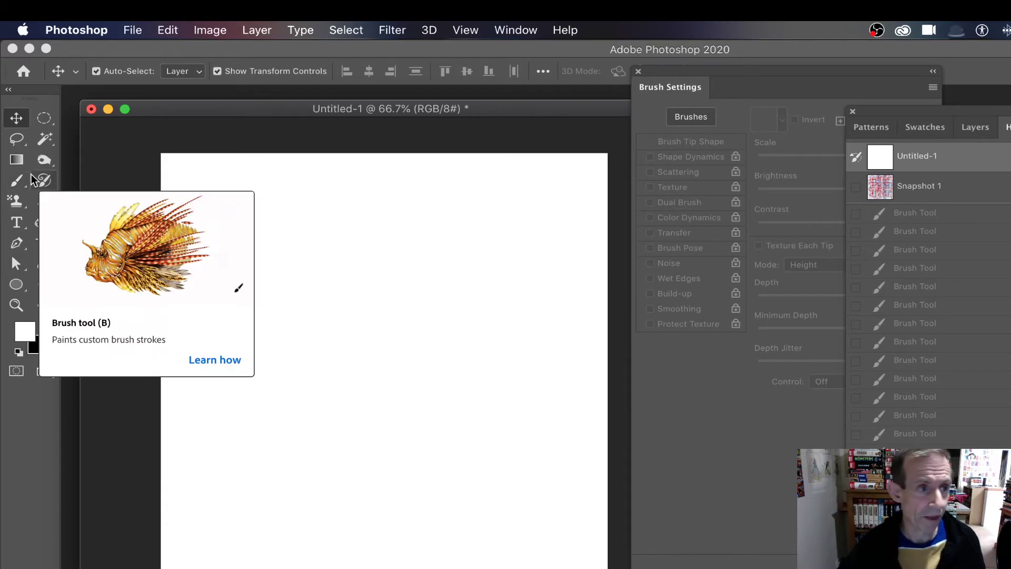
Switch back to the Brush tool and fill the blank canvas with black.
{"action": "left_click", "coordinate": [17, 183]}
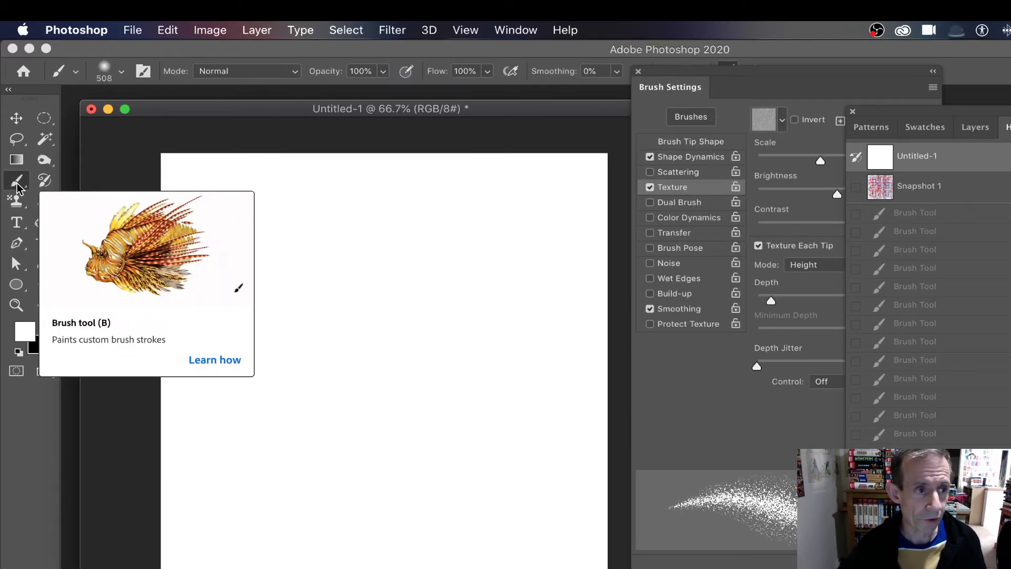
{"action": "left_click", "coordinate": [173, 30]}
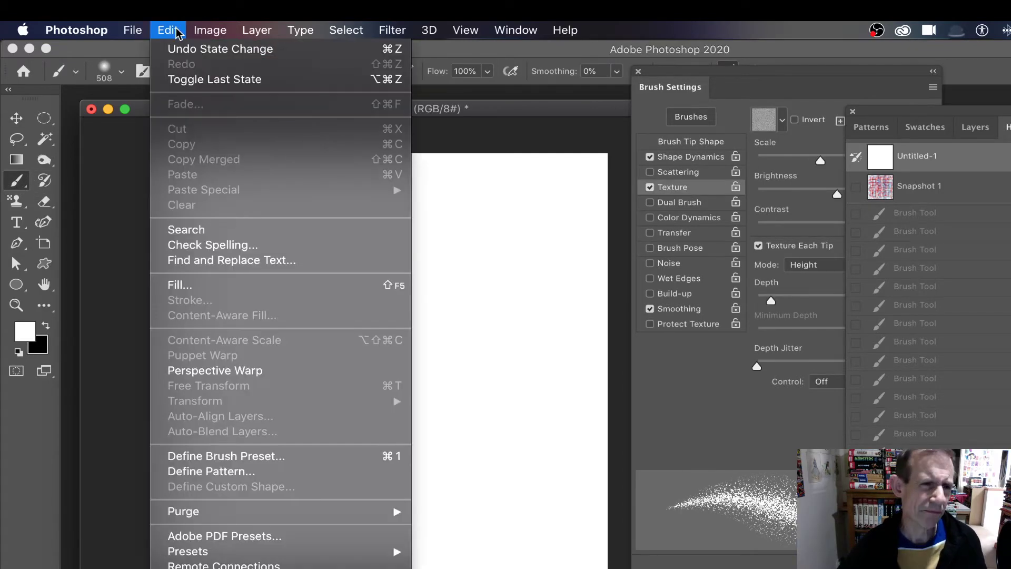
{"action": "left_click", "coordinate": [165, 291]}
{"action": "left_click", "coordinate": [636, 164]}
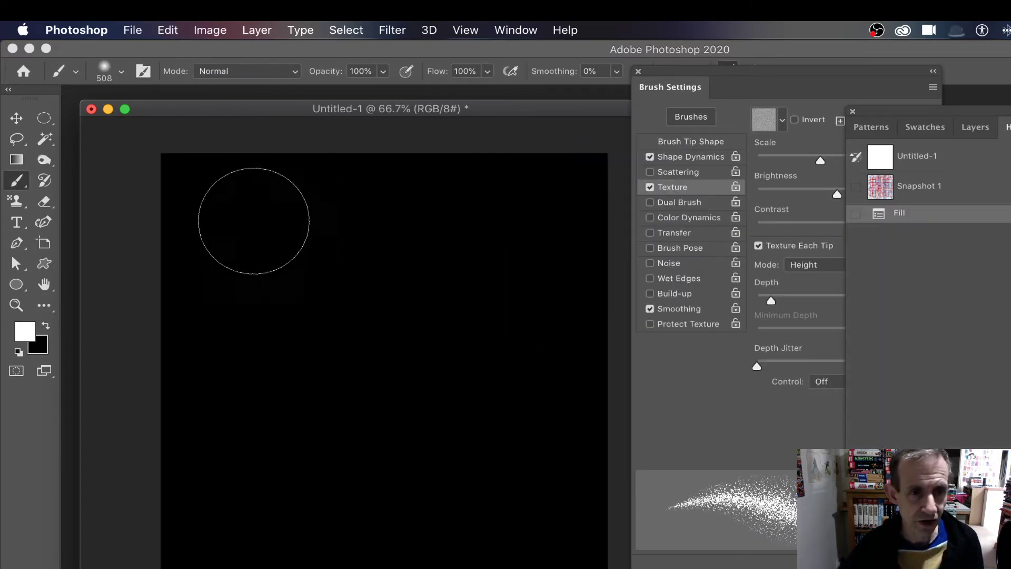
Paint several separate and crossing grainy white strokes across the black canvas.
{"action": "left_click_drag", "start_coordinate": [252, 219], "coordinate": [409, 279]}
{"action": "mouse_move", "coordinate": [521, 248]}
{"action": "left_mouse_down"}
{"action": "mouse_move", "coordinate": [493, 291]}
{"action": "mouse_move", "coordinate": [311, 358]}
{"action": "left_mouse_up"}
{"action": "left_click_drag", "start_coordinate": [232, 350], "coordinate": [295, 532]}
{"action": "left_click_drag", "start_coordinate": [363, 543], "coordinate": [487, 517]}
{"action": "mouse_move", "coordinate": [500, 421]}
{"action": "left_mouse_down"}
{"action": "mouse_move", "coordinate": [474, 240]}
{"action": "mouse_move", "coordinate": [481, 211]}
{"action": "left_mouse_up"}
{"action": "mouse_move", "coordinate": [442, 232]}
{"action": "left_mouse_down"}
{"action": "mouse_move", "coordinate": [373, 176]}
{"action": "mouse_move", "coordinate": [384, 173]}
{"action": "left_mouse_up"}
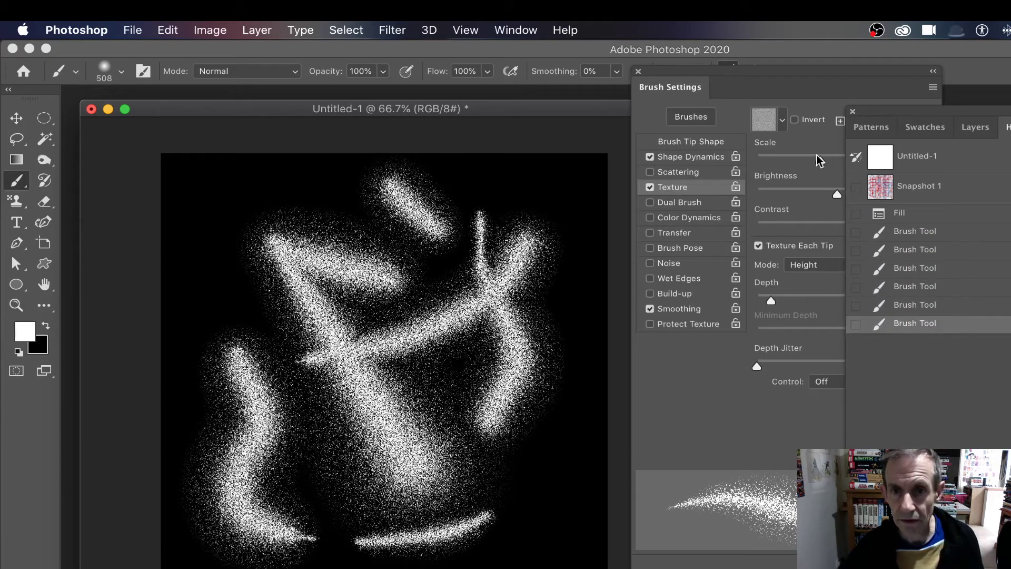
Set the brush texture scale to 115% and brightness to 11, and paint broad white strokes across the canvas's upper area and right side.
{"action": "left_click", "coordinate": [820, 160]}
{"action": "left_click_drag", "start_coordinate": [841, 196], "coordinate": [854, 198]}
{"action": "mouse_move", "coordinate": [506, 253]}
{"action": "left_mouse_down"}
{"action": "mouse_move", "coordinate": [541, 169]}
{"action": "mouse_move", "coordinate": [266, 203]}
{"action": "mouse_move", "coordinate": [350, 147]}
{"action": "mouse_move", "coordinate": [524, 339]}
{"action": "left_mouse_up"}
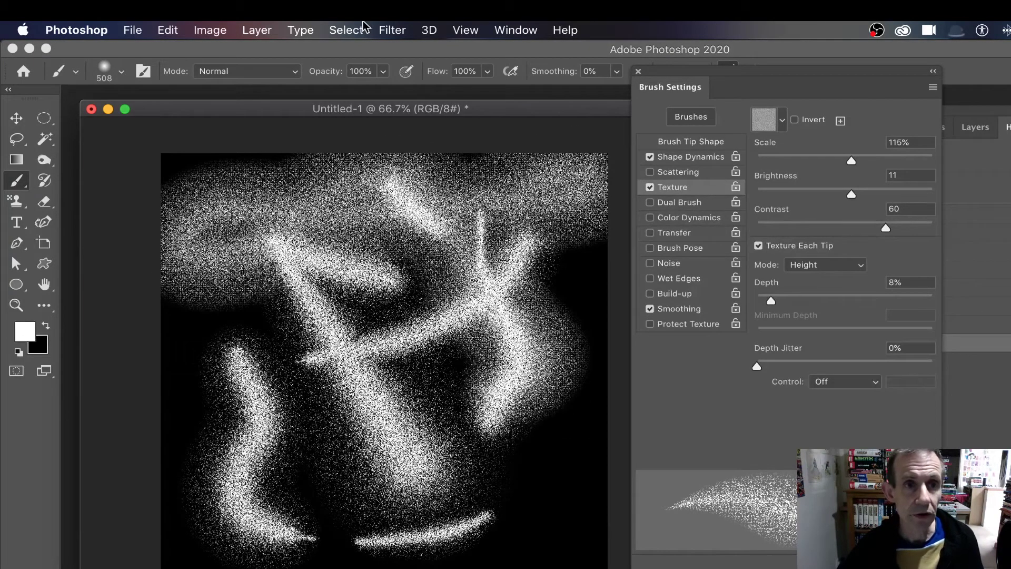
Apply the Liquify filter, warping the white grainy strokes with large pushes into sweeping, stretched folds.
{"action": "left_click", "coordinate": [396, 30]}
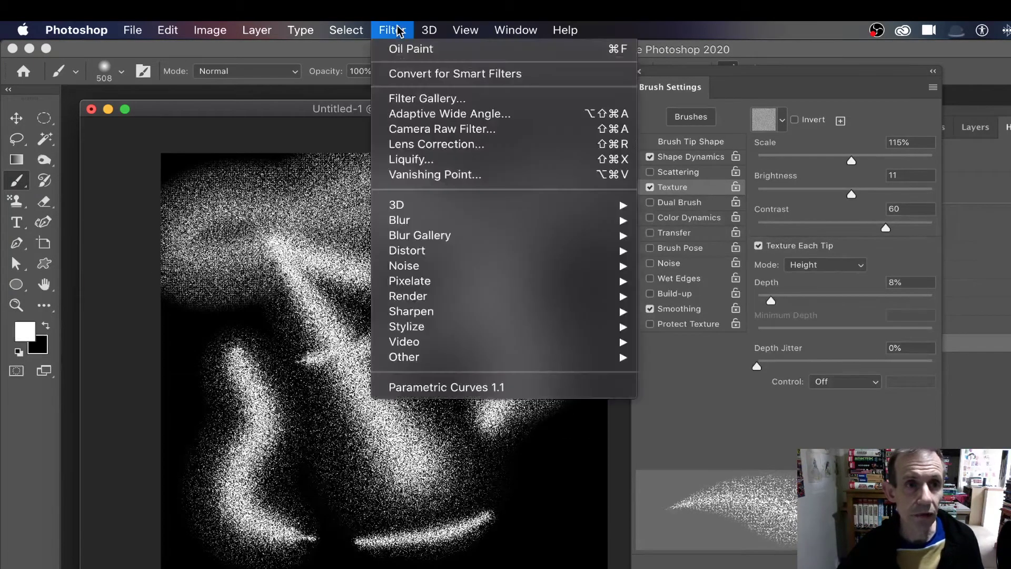
{"action": "left_click", "coordinate": [410, 161]}
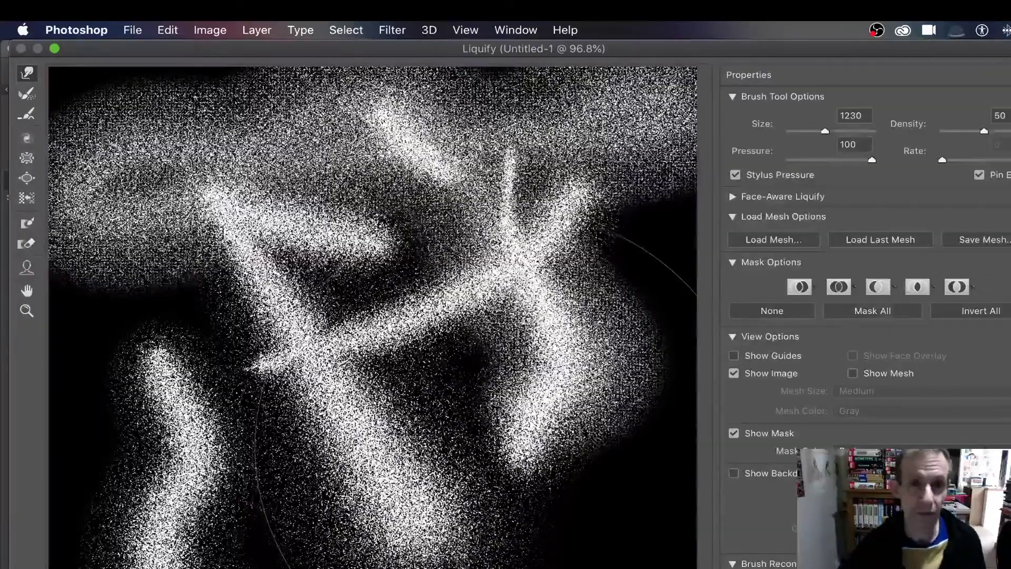
{"action": "mouse_move", "coordinate": [379, 421]}
{"action": "left_mouse_down"}
{"action": "mouse_move", "coordinate": [342, 379]}
{"action": "mouse_move", "coordinate": [222, 295]}
{"action": "mouse_move", "coordinate": [316, 253]}
{"action": "mouse_move", "coordinate": [400, 295]}
{"action": "mouse_move", "coordinate": [274, 211]}
{"action": "mouse_move", "coordinate": [158, 200]}
{"action": "mouse_move", "coordinate": [264, 169]}
{"action": "mouse_move", "coordinate": [211, 200]}
{"action": "mouse_move", "coordinate": [226, 211]}
{"action": "mouse_move", "coordinate": [184, 342]}
{"action": "mouse_move", "coordinate": [158, 380]}
{"action": "mouse_move", "coordinate": [316, 395]}
{"action": "mouse_move", "coordinate": [501, 343]}
{"action": "mouse_move", "coordinate": [579, 343]}
{"action": "mouse_move", "coordinate": [474, 316]}
{"action": "mouse_move", "coordinate": [421, 263]}
{"action": "mouse_move", "coordinate": [500, 184]}
{"action": "mouse_move", "coordinate": [580, 158]}
{"action": "left_mouse_up"}
{"action": "left_click_drag", "start_coordinate": [447, 237], "coordinate": [527, 247]}
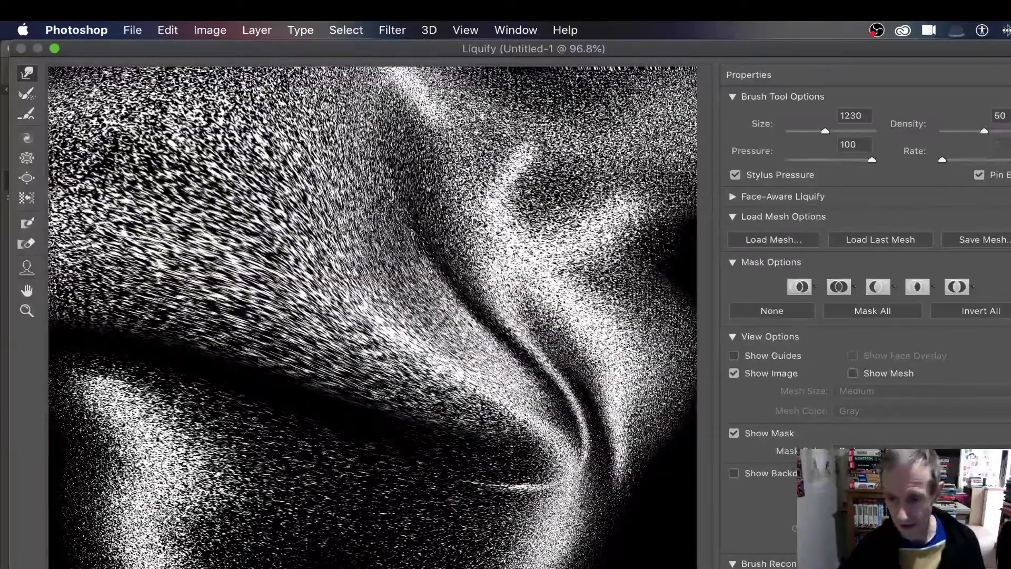
{"action": "key", "text": "Return"}
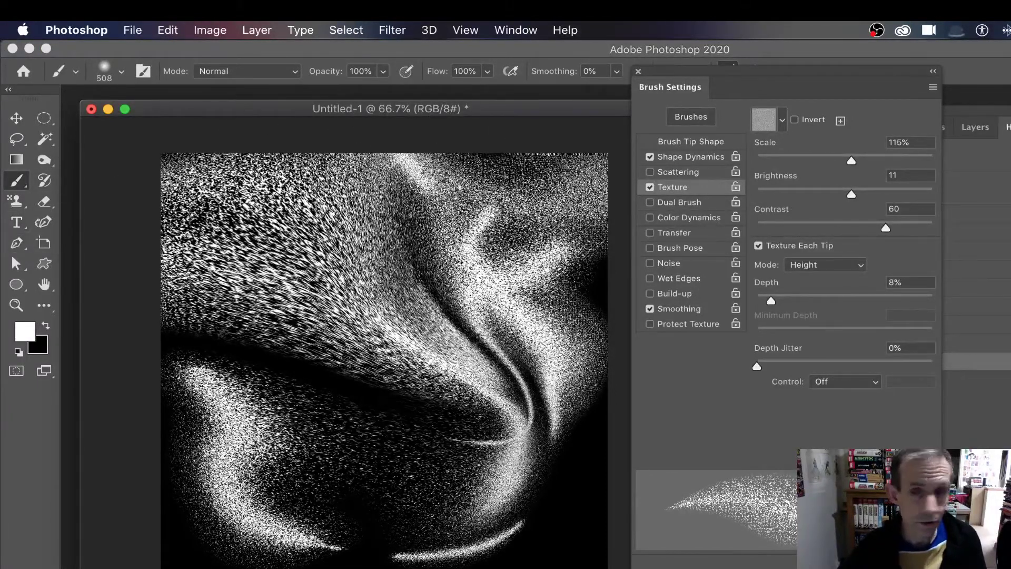
Choose the bright red swatch and paint grainy red strokes over the warped white texture.
{"action": "left_click", "coordinate": [975, 127]}
{"action": "left_click", "coordinate": [927, 128]}
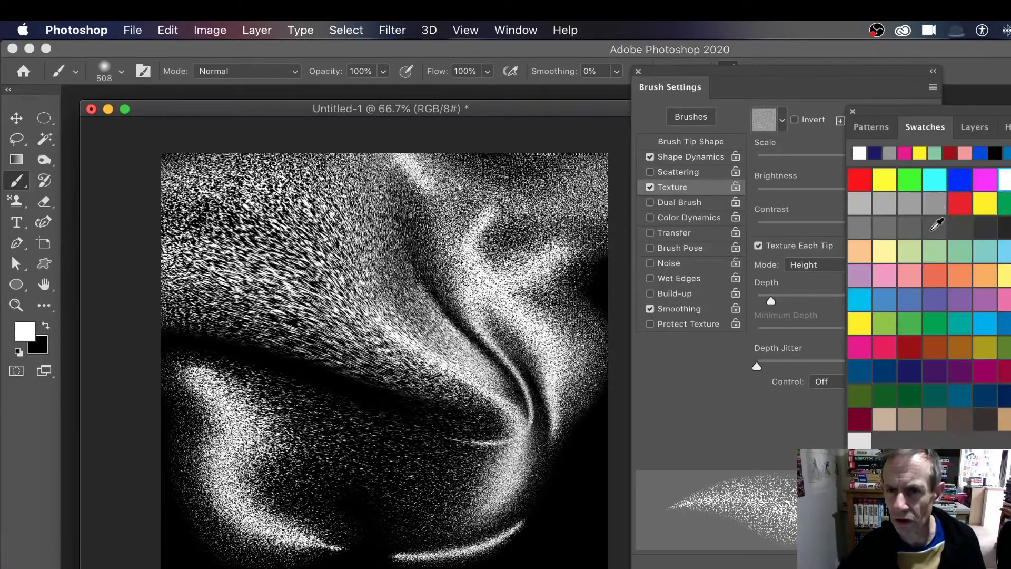
{"action": "left_click", "coordinate": [860, 179]}
{"action": "mouse_move", "coordinate": [395, 211]}
{"action": "left_mouse_down"}
{"action": "mouse_move", "coordinate": [494, 314]}
{"action": "mouse_move", "coordinate": [385, 298]}
{"action": "mouse_move", "coordinate": [302, 378]}
{"action": "mouse_move", "coordinate": [192, 424]}
{"action": "mouse_move", "coordinate": [205, 296]}
{"action": "mouse_move", "coordinate": [264, 304]}
{"action": "mouse_move", "coordinate": [331, 395]}
{"action": "mouse_move", "coordinate": [445, 451]}
{"action": "mouse_move", "coordinate": [494, 396]}
{"action": "mouse_move", "coordinate": [494, 404]}
{"action": "mouse_move", "coordinate": [478, 367]}
{"action": "mouse_move", "coordinate": [538, 300]}
{"action": "left_mouse_up"}
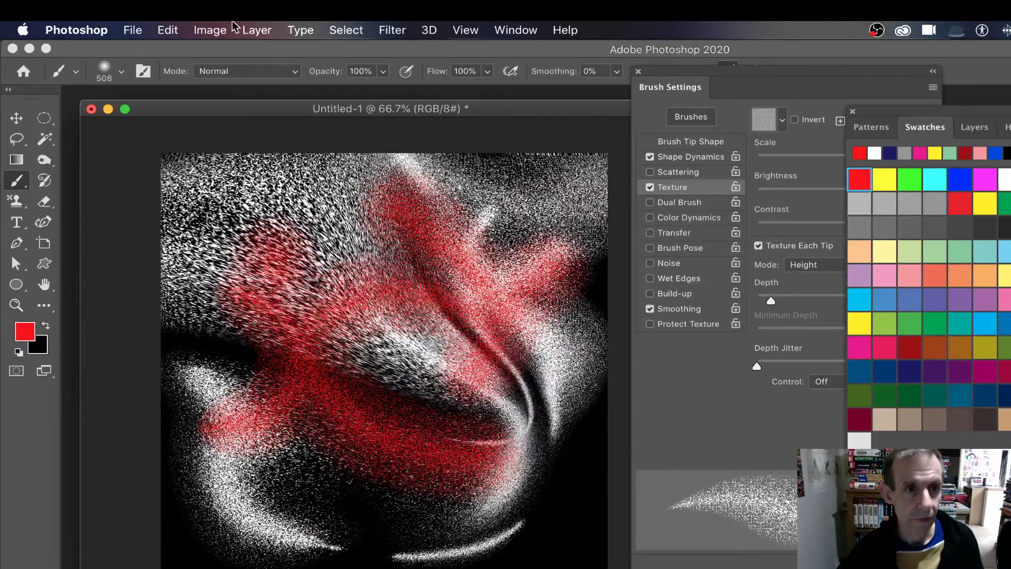
Apply the Liquify filter again, pushing the red and white texture to the right into a rounded, streaked form.
{"action": "left_click", "coordinate": [381, 30]}
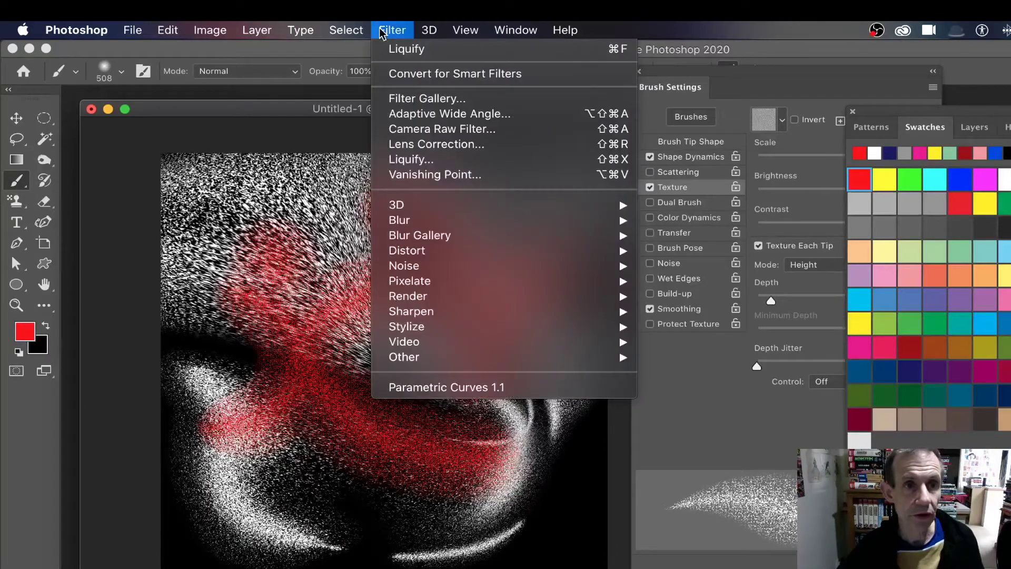
{"action": "left_click", "coordinate": [411, 159]}
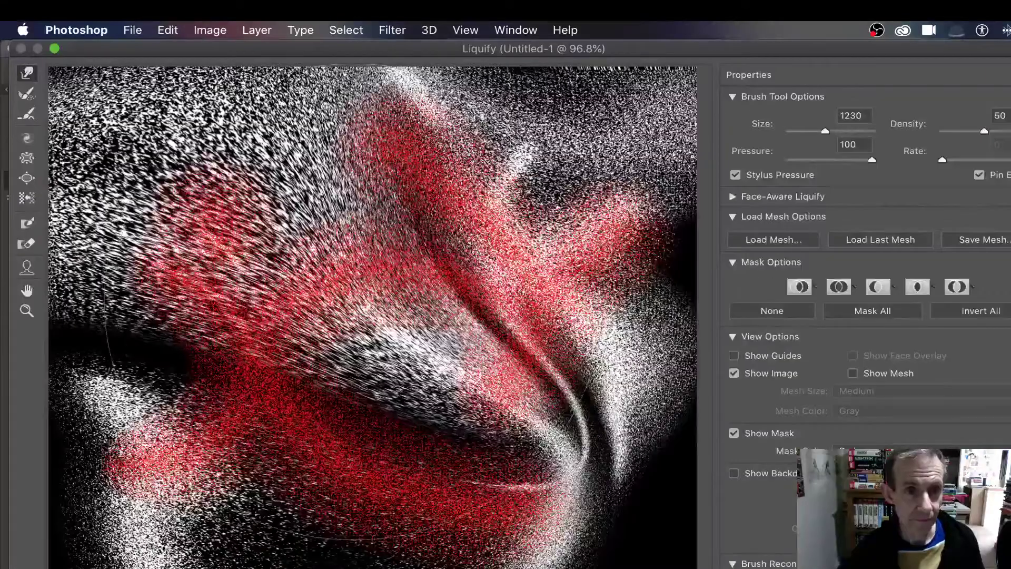
{"action": "left_click_drag", "start_coordinate": [379, 303], "coordinate": [580, 303]}
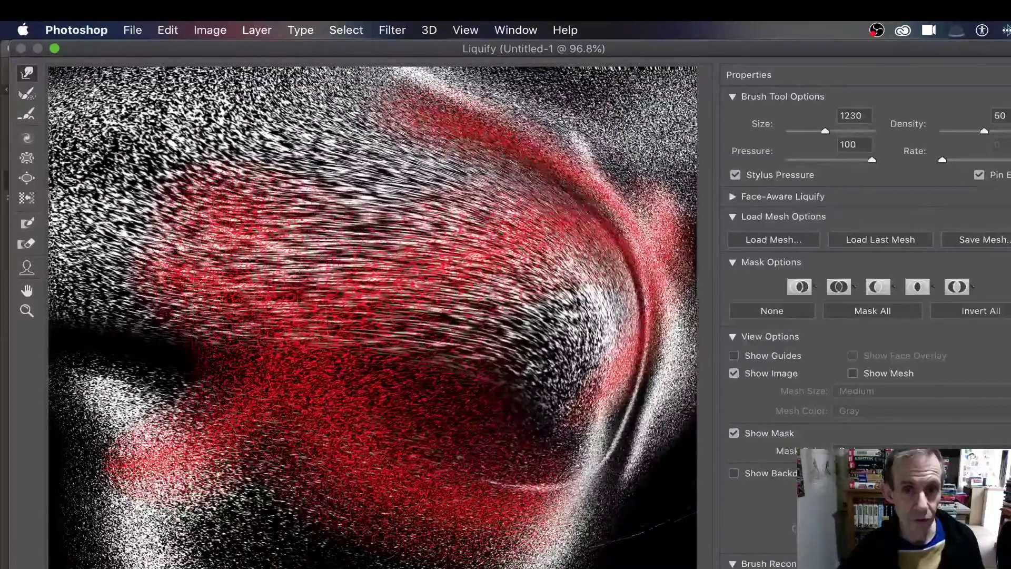
{"action": "left_click_drag", "start_coordinate": [343, 342], "coordinate": [580, 332]}
{"action": "left_click_drag", "start_coordinate": [264, 316], "coordinate": [579, 316]}
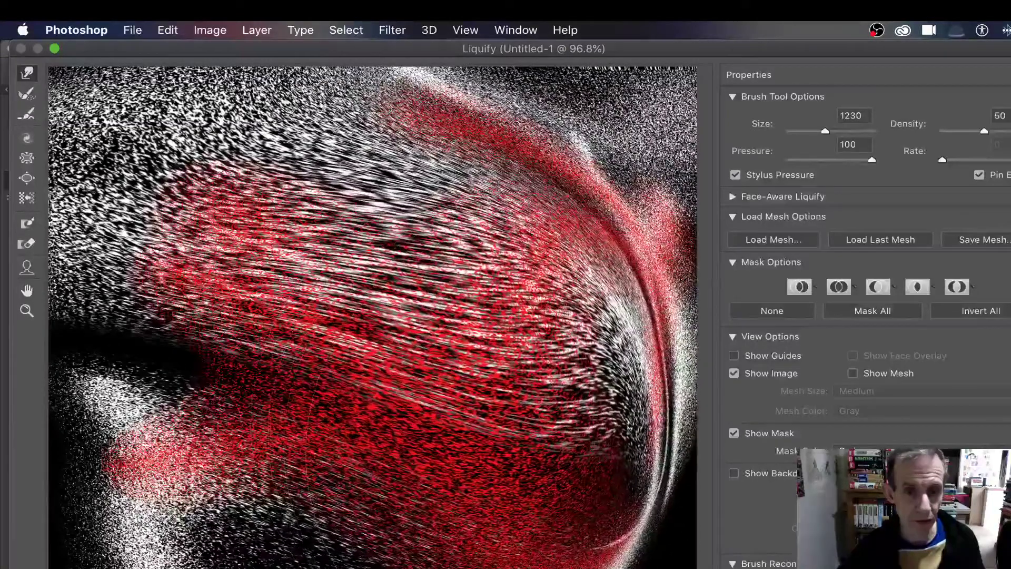
{"action": "key", "text": "Return"}
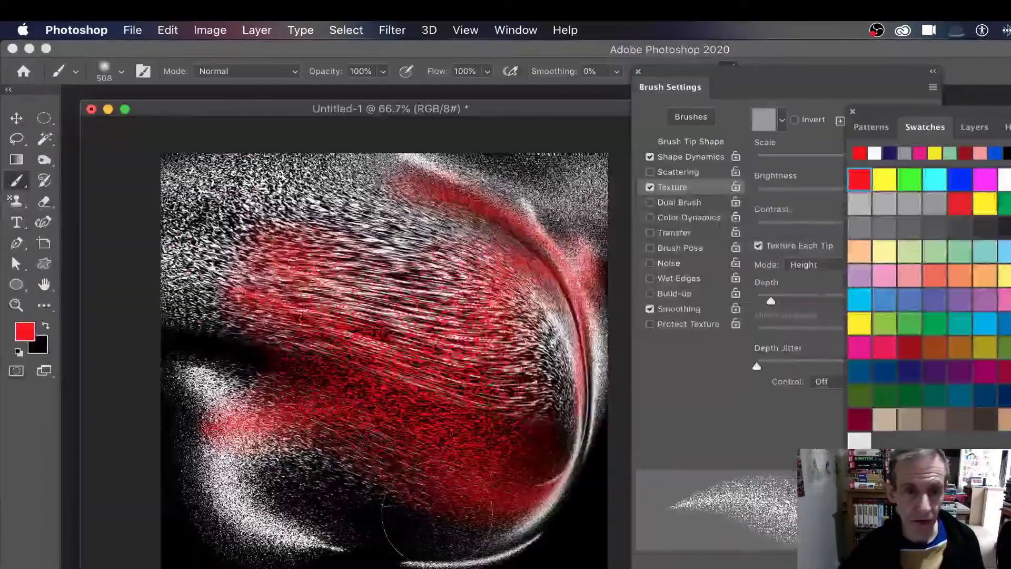
{"action": "left_click", "coordinate": [244, 26]}
{"action": "mouse_move", "coordinate": [251, 48]}
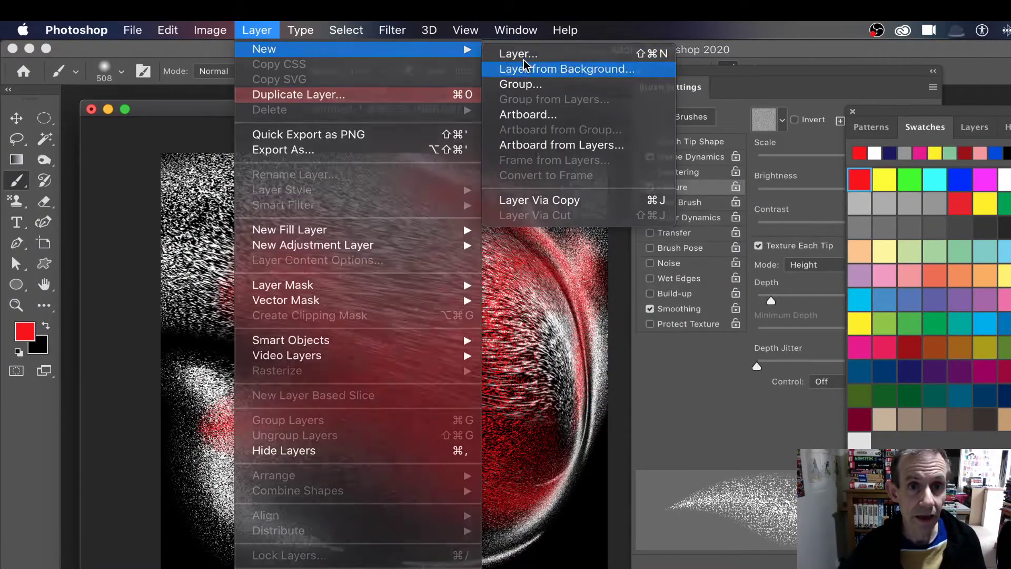
{"action": "left_click", "coordinate": [543, 69]}
{"action": "left_click", "coordinate": [599, 263]}
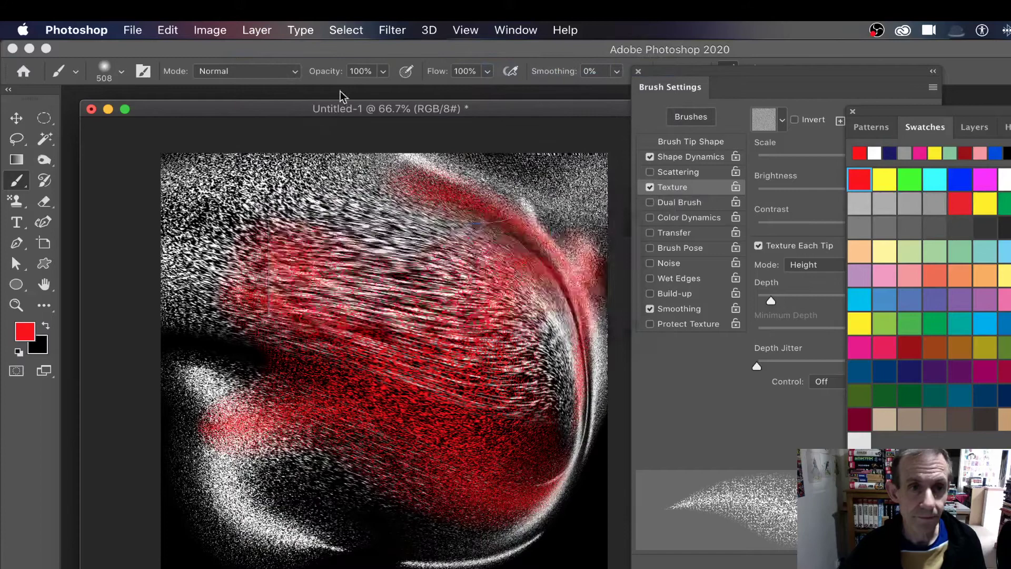
Create a new layer with default settings above the liquified artwork.
{"action": "left_click", "coordinate": [256, 30]}
{"action": "mouse_move", "coordinate": [263, 49]}
{"action": "left_click", "coordinate": [509, 60]}
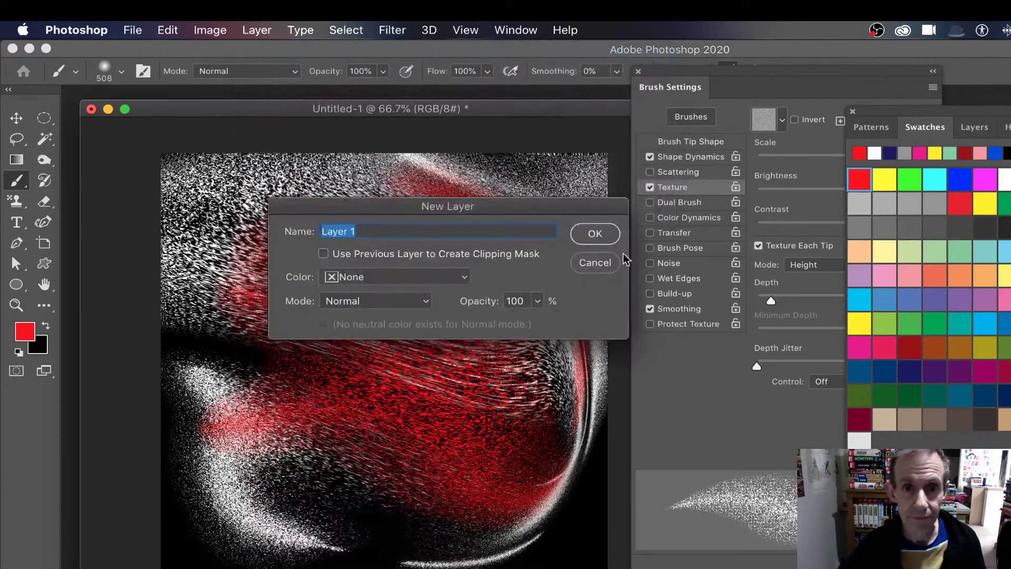
{"action": "left_click", "coordinate": [594, 232]}
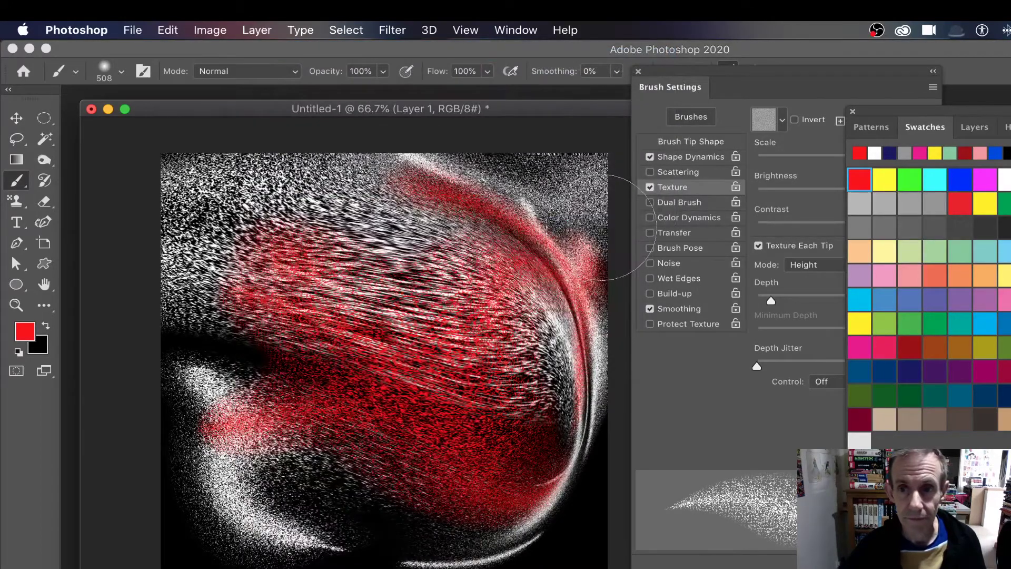
Choose the medium blue swatch and paint grainy blue strokes on the new layer across the red streaked area.
{"action": "left_click", "coordinate": [886, 302]}
{"action": "mouse_move", "coordinate": [263, 210]}
{"action": "left_mouse_down"}
{"action": "mouse_move", "coordinate": [312, 260]}
{"action": "mouse_move", "coordinate": [371, 294]}
{"action": "mouse_move", "coordinate": [437, 306]}
{"action": "left_mouse_up"}
{"action": "mouse_move", "coordinate": [221, 263]}
{"action": "left_mouse_down"}
{"action": "mouse_move", "coordinate": [369, 342]}
{"action": "mouse_move", "coordinate": [466, 369]}
{"action": "left_mouse_up"}
{"action": "mouse_move", "coordinate": [474, 411]}
{"action": "left_mouse_down"}
{"action": "mouse_move", "coordinate": [274, 332]}
{"action": "mouse_move", "coordinate": [495, 468]}
{"action": "mouse_move", "coordinate": [273, 368]}
{"action": "mouse_move", "coordinate": [301, 411]}
{"action": "left_mouse_up"}
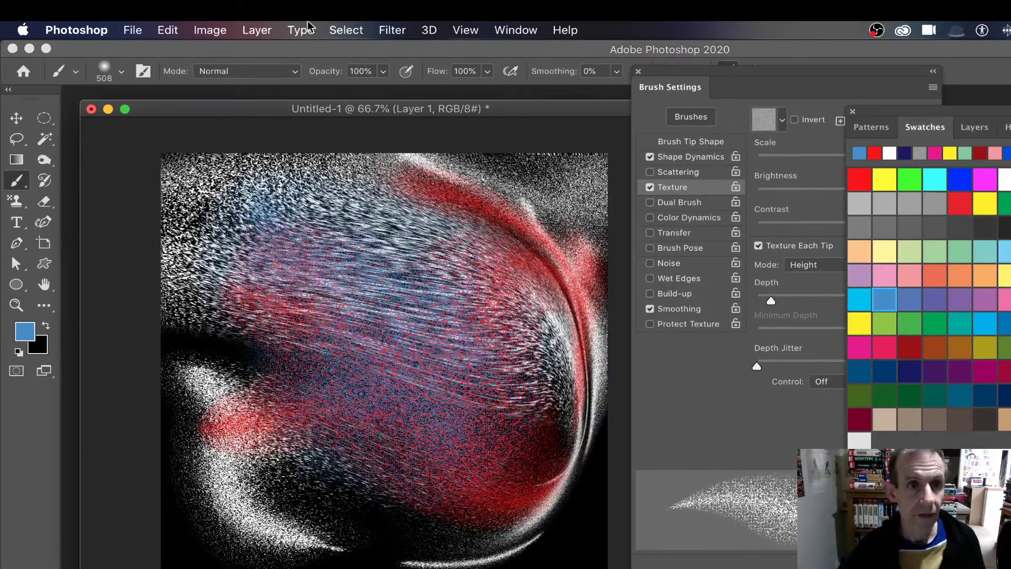
Apply the Liquify filter to the blue layer, pushing its grain away from the centre towards the upper curve of the red form.
{"action": "left_click", "coordinate": [392, 30]}
{"action": "left_click", "coordinate": [416, 158]}
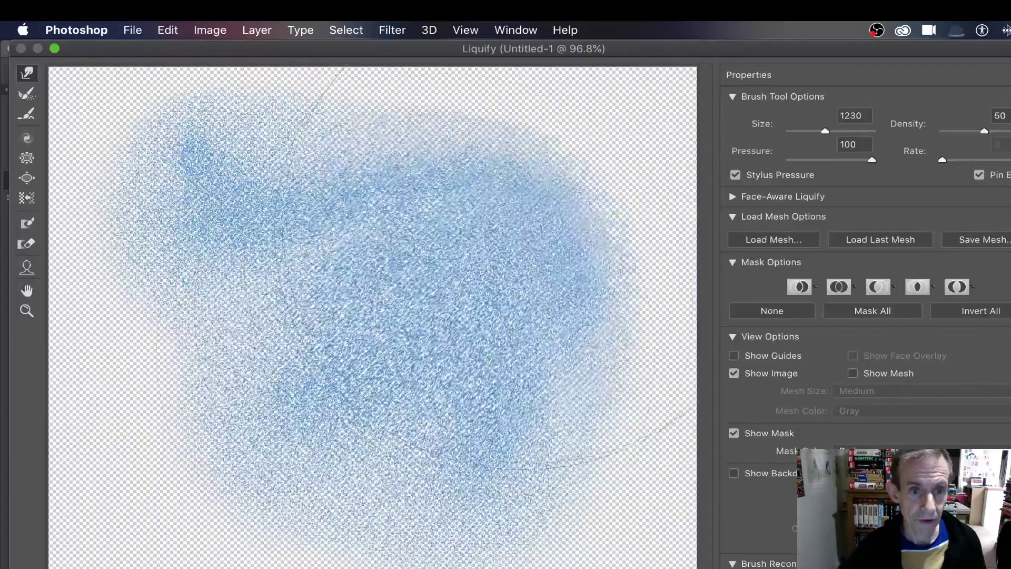
{"action": "mouse_move", "coordinate": [524, 221]}
{"action": "left_mouse_down"}
{"action": "mouse_move", "coordinate": [445, 316]}
{"action": "mouse_move", "coordinate": [380, 295]}
{"action": "mouse_move", "coordinate": [495, 271]}
{"action": "mouse_move", "coordinate": [349, 373]}
{"action": "mouse_move", "coordinate": [305, 316]}
{"action": "mouse_move", "coordinate": [488, 363]}
{"action": "left_mouse_up"}
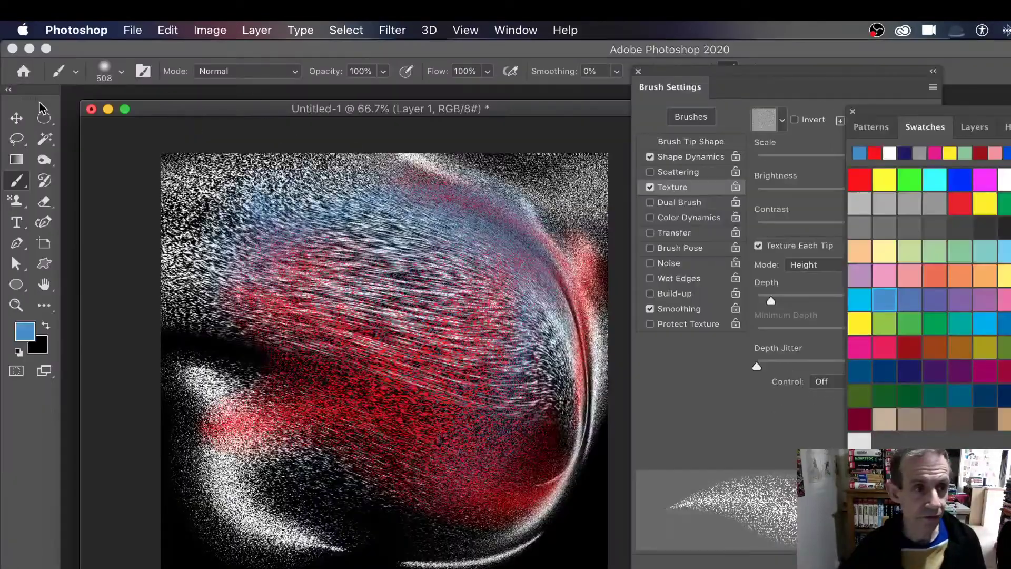
Place three offset copies of the liquified blue layer across the canvas and flatten the image.
{"action": "left_click", "coordinate": [16, 118]}
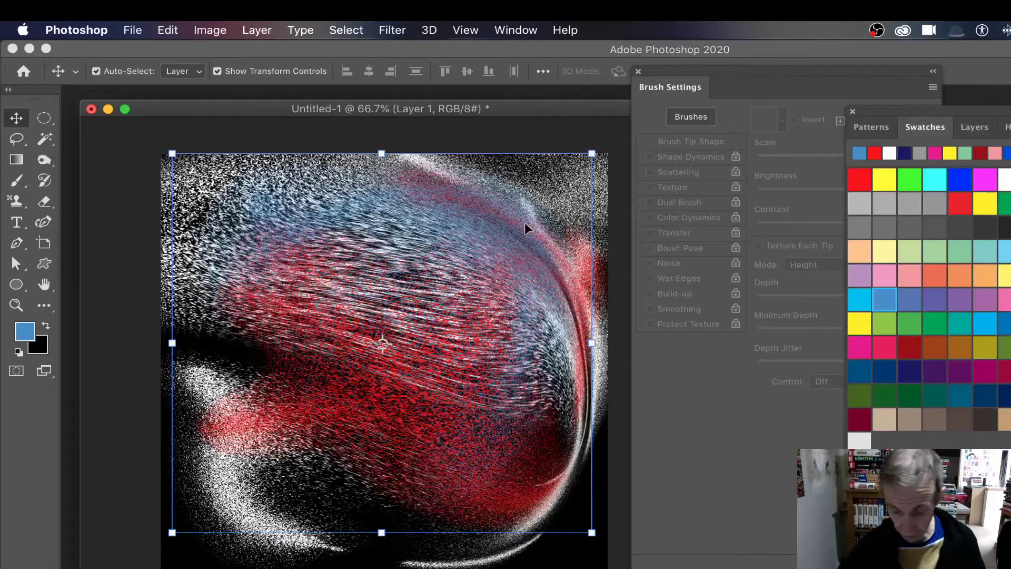
{"action": "left_click_drag", "start_coordinate": [500, 222], "coordinate": [600, 205]}
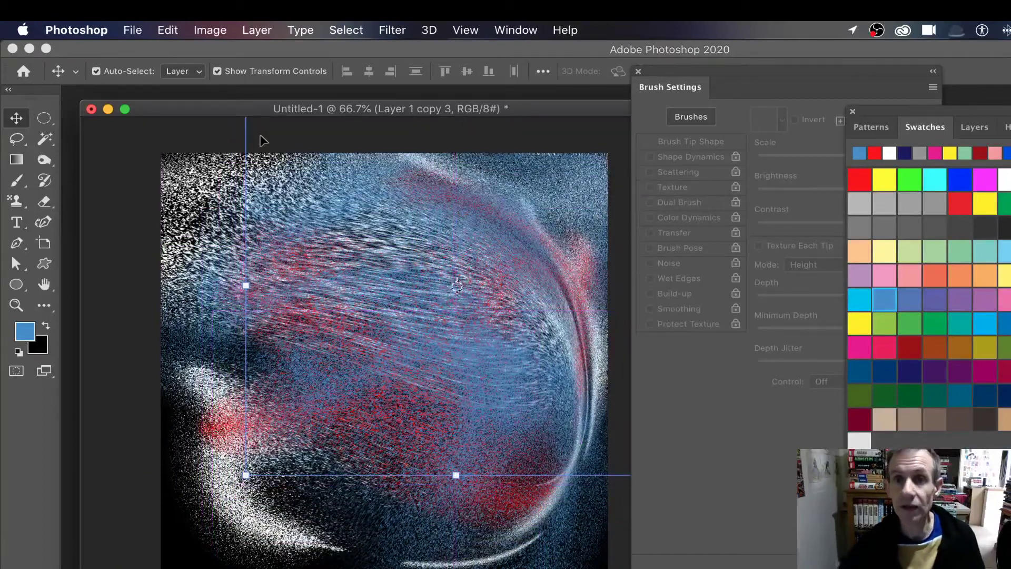
{"action": "left_click", "coordinate": [257, 29]}
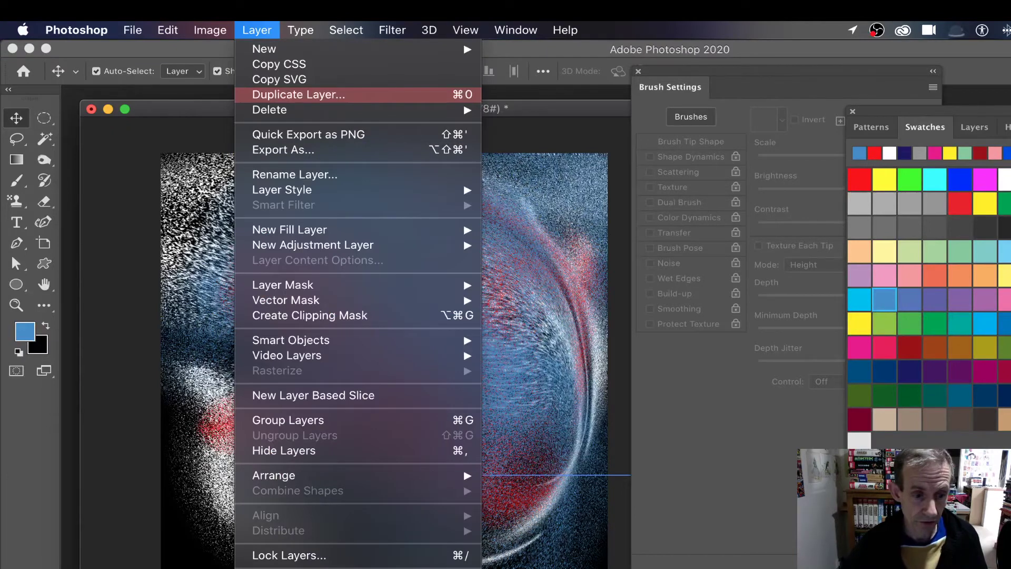
{"action": "key", "text": "Escape"}
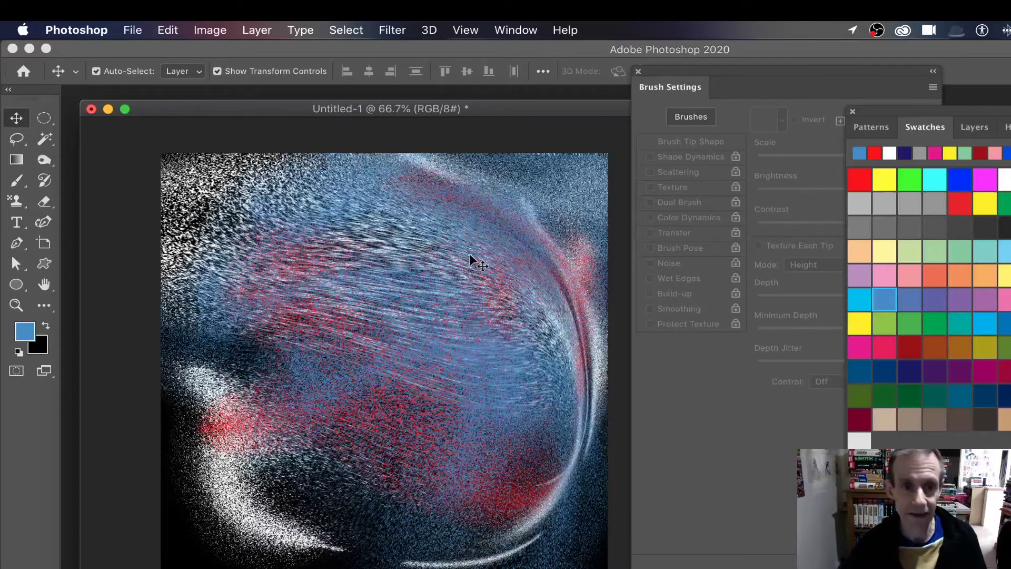
Apply a Vibrance adjustment to the flattened image with vibrance +44 and saturation +79.
{"action": "left_click", "coordinate": [219, 31]}
{"action": "mouse_move", "coordinate": [226, 74]}
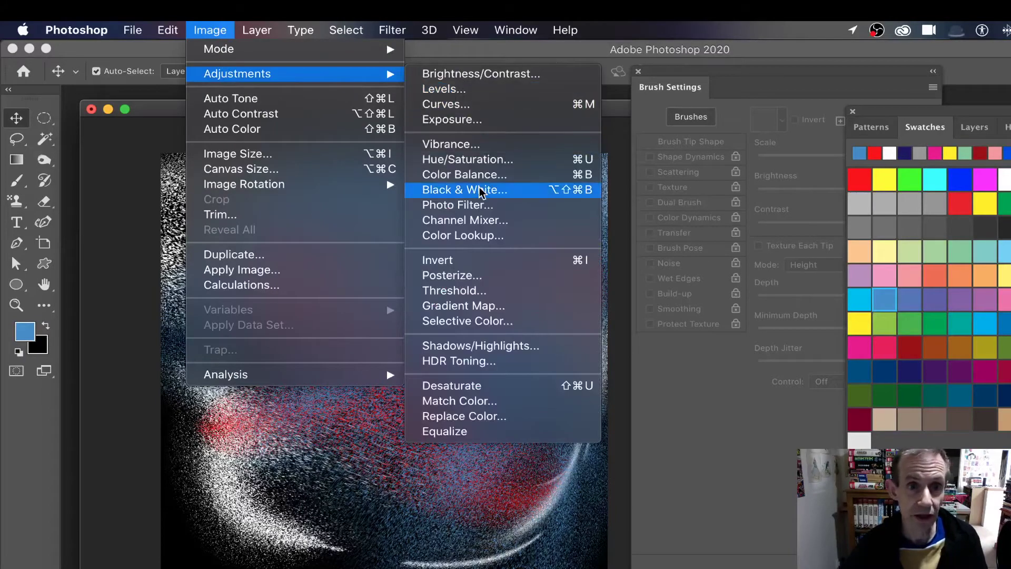
{"action": "left_click", "coordinate": [472, 143]}
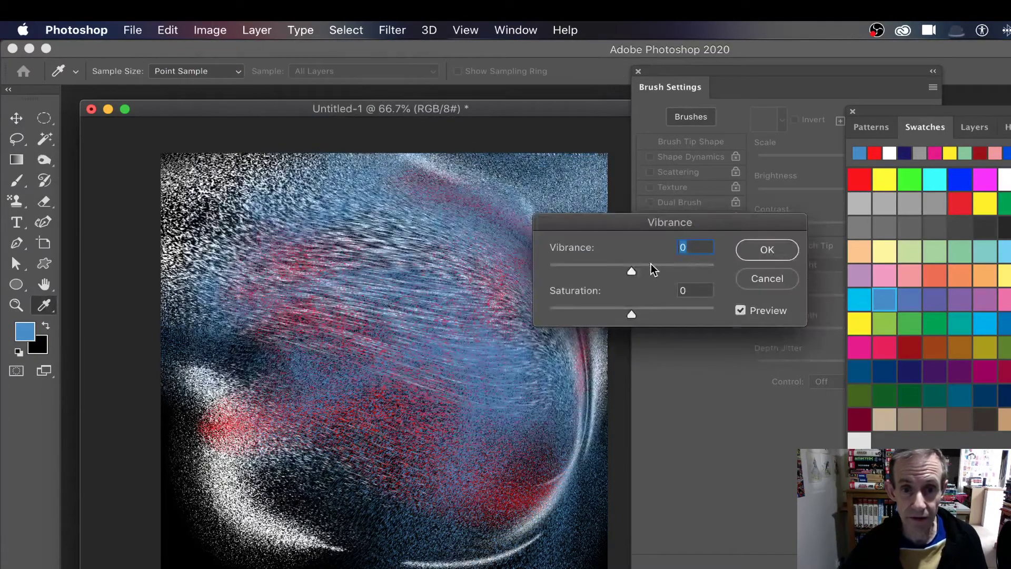
{"action": "left_click_drag", "start_coordinate": [676, 316], "coordinate": [696, 312]}
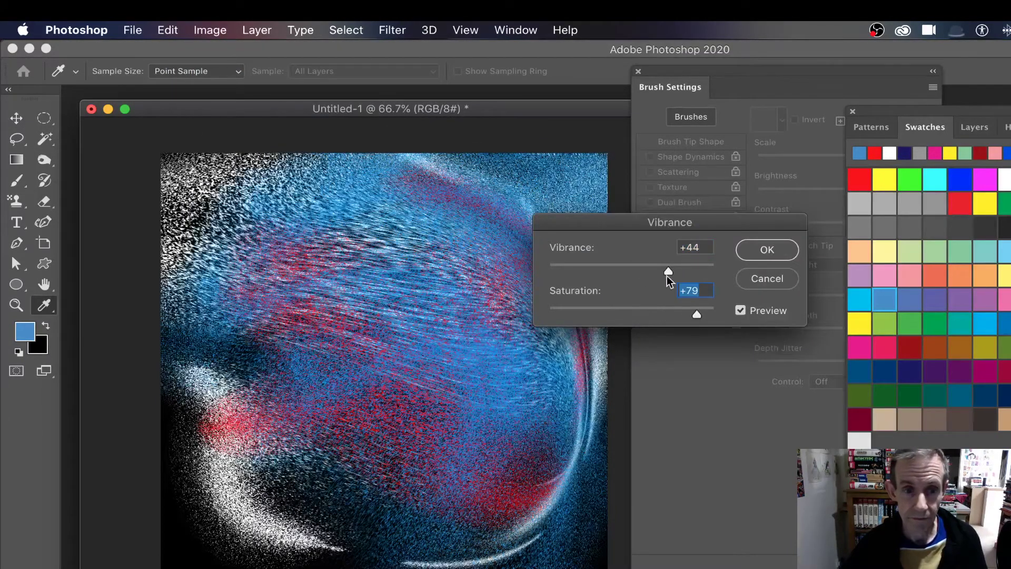
{"action": "left_click_drag", "start_coordinate": [645, 221], "coordinate": [543, 213]}
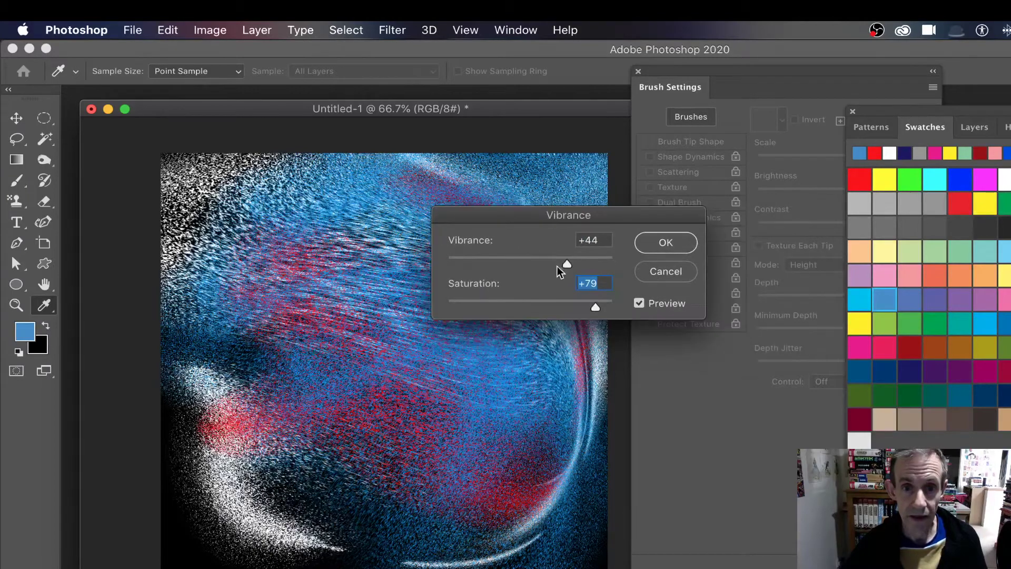
{"action": "left_click", "coordinate": [666, 243]}
Apply a Hue/Saturation adjustment to the whole image with the master hue set to +87.
{"action": "left_click", "coordinate": [210, 30]}
{"action": "mouse_move", "coordinate": [237, 74]}
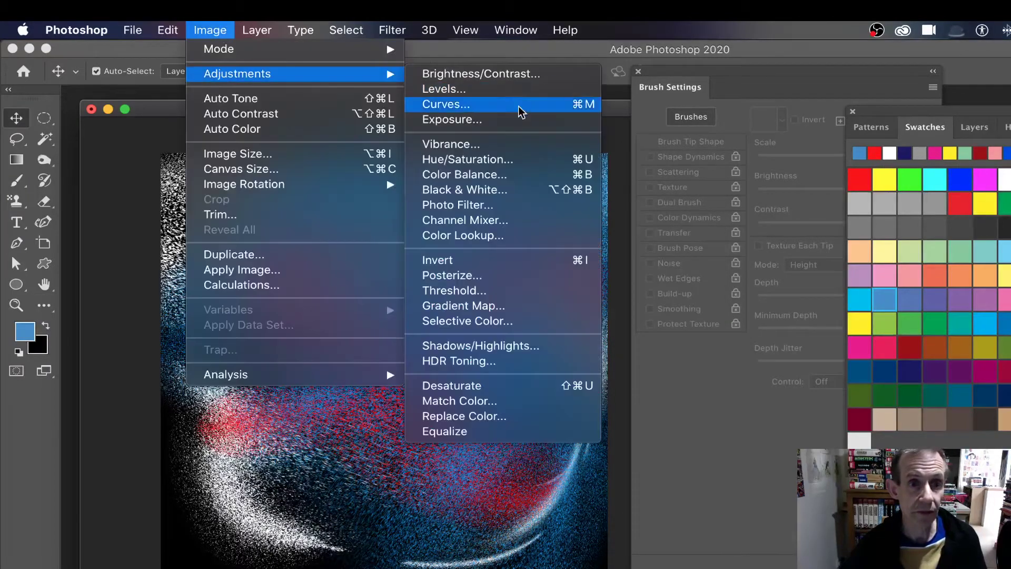
{"action": "left_click", "coordinate": [492, 159]}
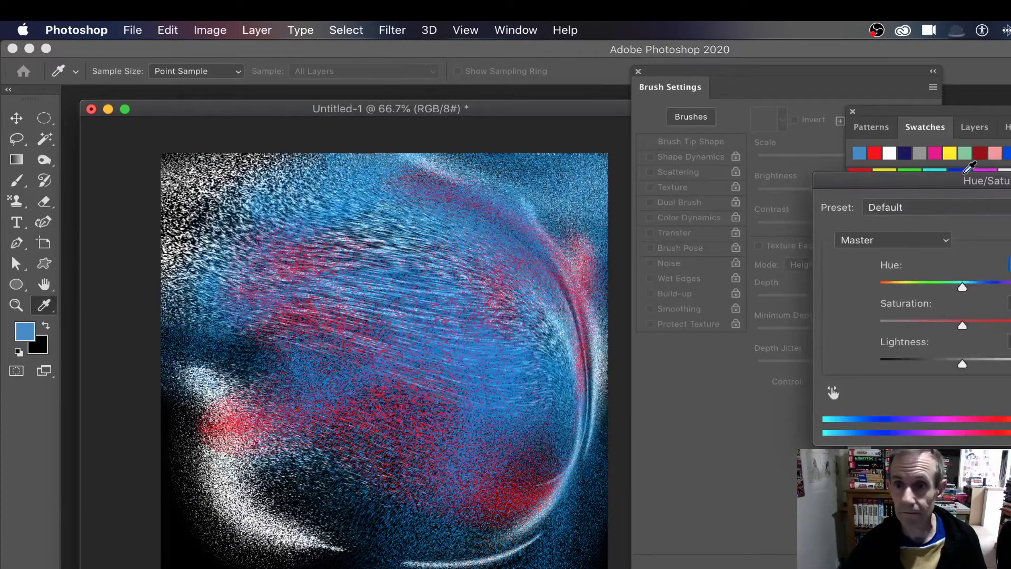
{"action": "left_click_drag", "start_coordinate": [584, 281], "coordinate": [626, 281]}
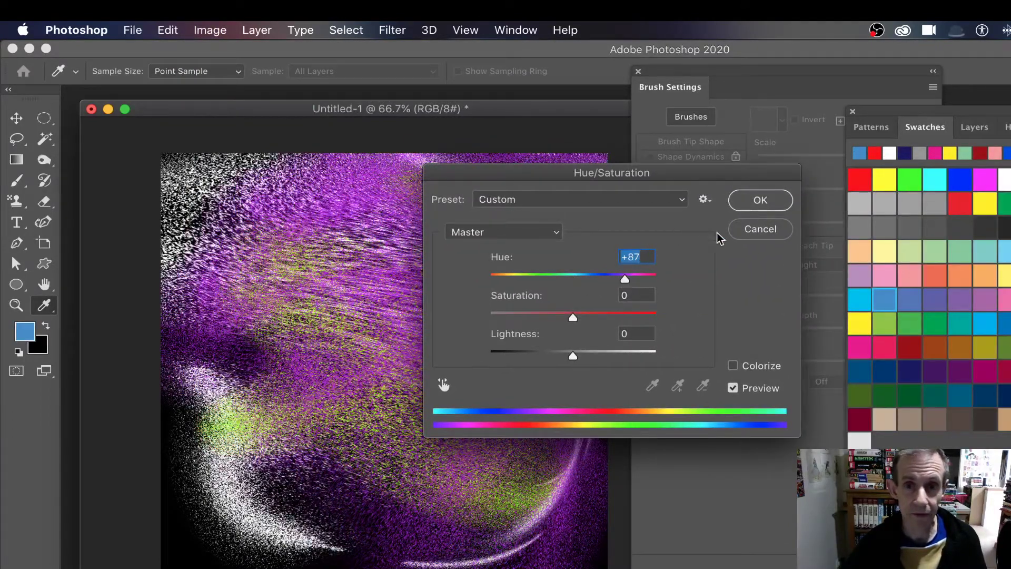
{"action": "left_click", "coordinate": [761, 200]}
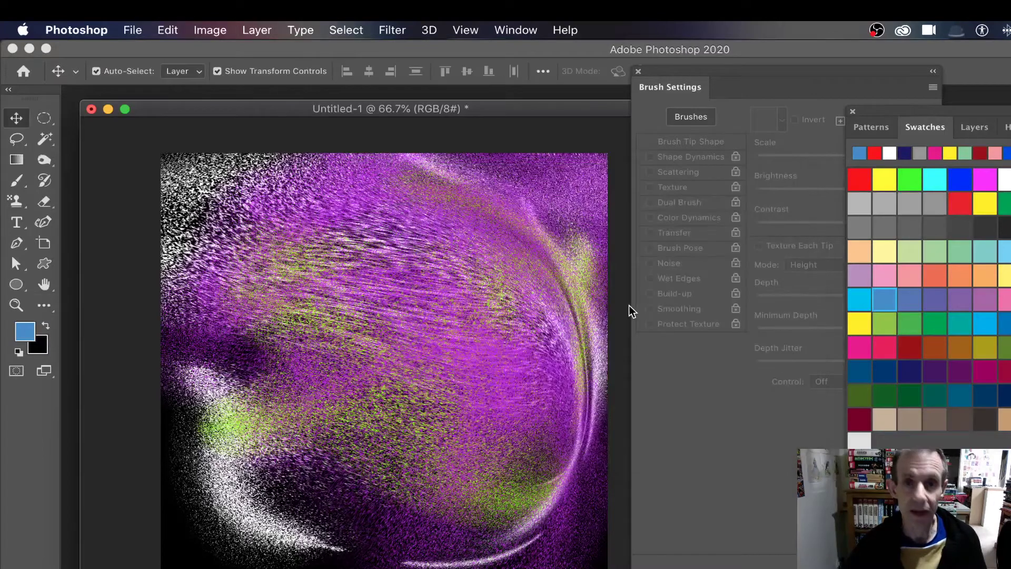